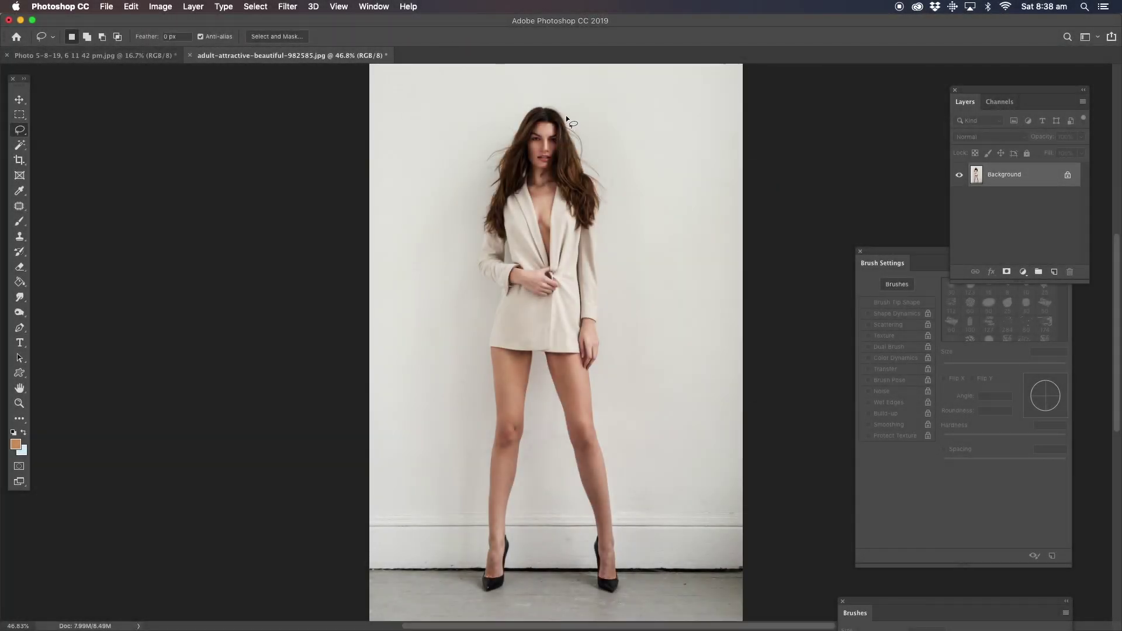
Lasso around the whole standing model, copy her, and paste her into the alley photo.
{"action": "mouse_move", "coordinate": [571, 104]}
{"action": "left_mouse_down"}
{"action": "mouse_move", "coordinate": [531, 100]}
{"action": "mouse_move", "coordinate": [480, 170]}
{"action": "mouse_move", "coordinate": [449, 268]}
{"action": "mouse_move", "coordinate": [465, 354]}
{"action": "mouse_move", "coordinate": [468, 532]}
{"action": "mouse_move", "coordinate": [543, 612]}
{"action": "mouse_move", "coordinate": [632, 569]}
{"action": "mouse_move", "coordinate": [643, 494]}
{"action": "mouse_move", "coordinate": [575, 106]}
{"action": "left_mouse_up"}
{"action": "left_click", "coordinate": [450, 559]}
{"action": "mouse_move", "coordinate": [451, 559]}
{"action": "left_mouse_down"}
{"action": "mouse_move", "coordinate": [454, 595]}
{"action": "mouse_move", "coordinate": [547, 610]}
{"action": "mouse_move", "coordinate": [627, 599]}
{"action": "mouse_move", "coordinate": [644, 554]}
{"action": "left_mouse_up"}
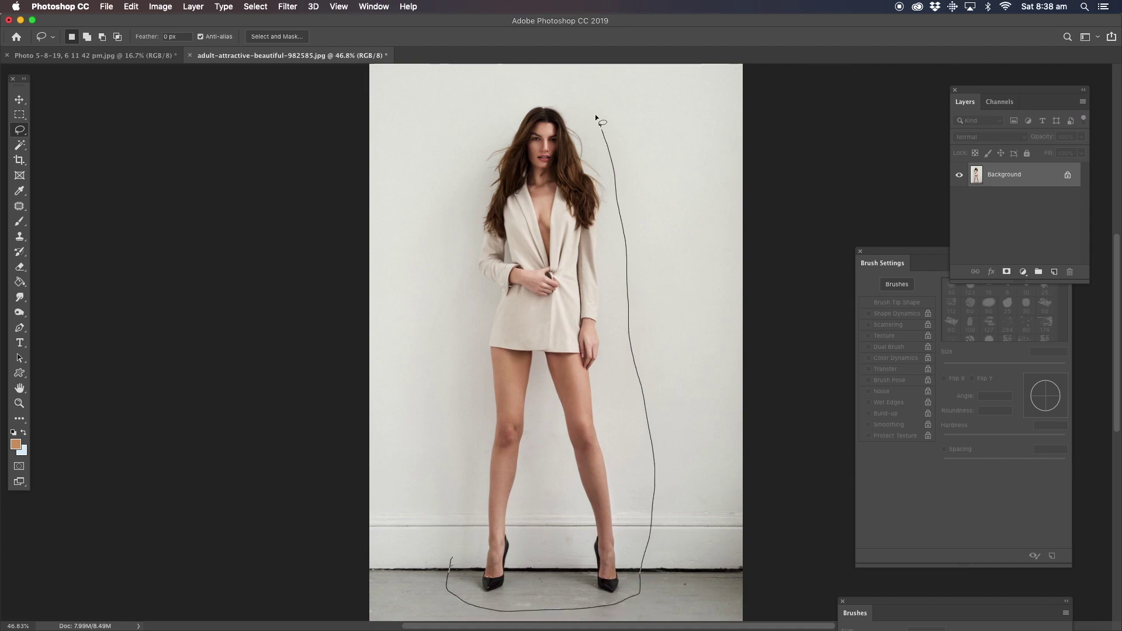
{"action": "mouse_move", "coordinate": [594, 114]}
{"action": "left_mouse_down"}
{"action": "mouse_move", "coordinate": [504, 85]}
{"action": "mouse_move", "coordinate": [454, 198]}
{"action": "mouse_move", "coordinate": [444, 317]}
{"action": "mouse_move", "coordinate": [454, 422]}
{"action": "left_mouse_up"}
{"action": "left_click_drag", "start_coordinate": [465, 527], "coordinate": [443, 529]}
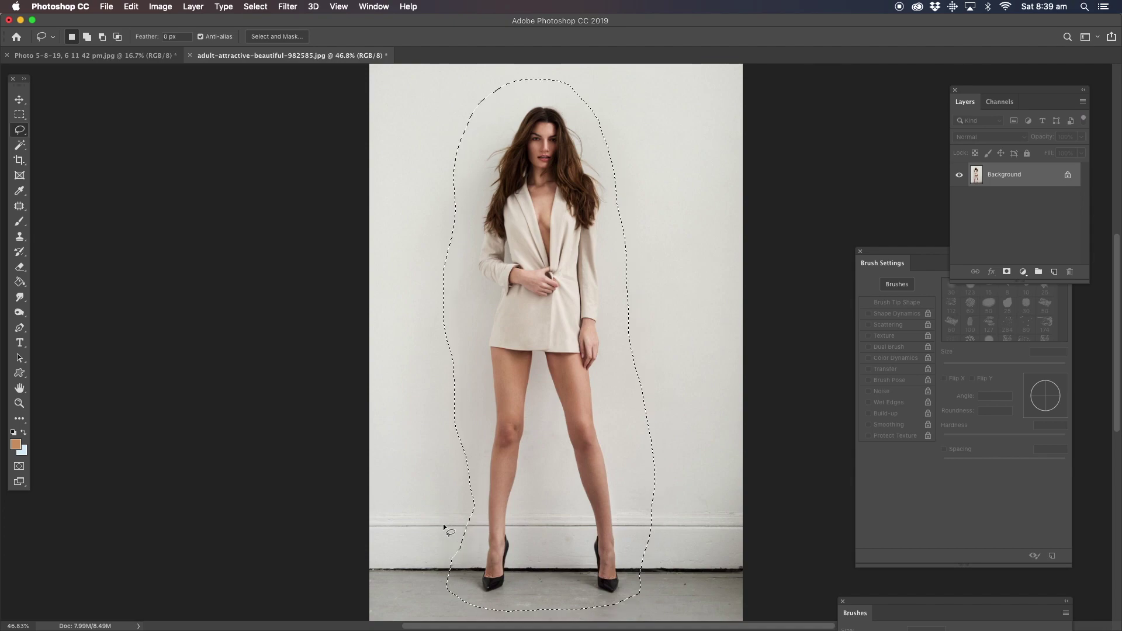
{"action": "key", "text": "super+c"}
{"action": "left_click", "coordinate": [148, 55]}
{"action": "key", "text": "super+v"}
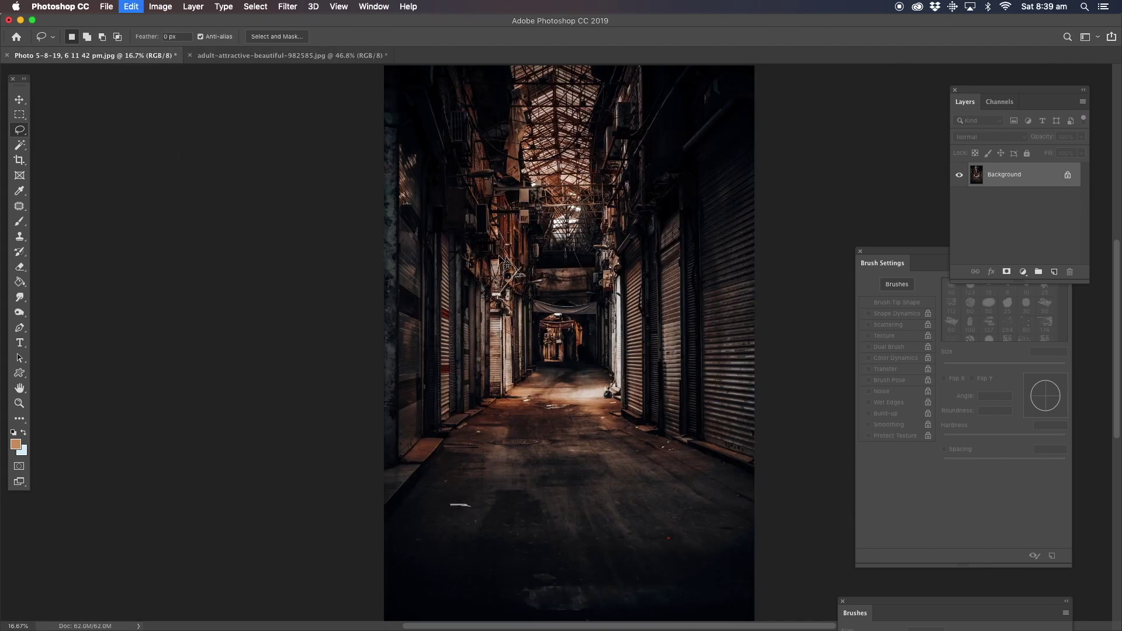
Free Transform the pasted model to about 185% and centre her in the alley.
{"action": "left_click", "coordinate": [19, 100]}
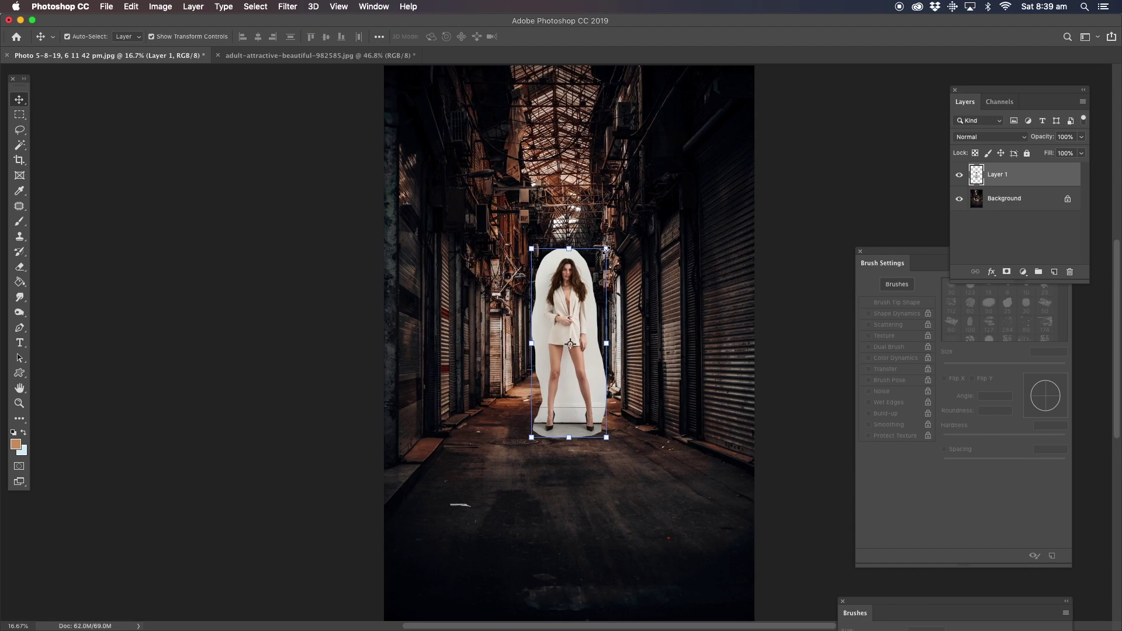
{"action": "left_click_drag", "start_coordinate": [605, 250], "coordinate": [663, 105]}
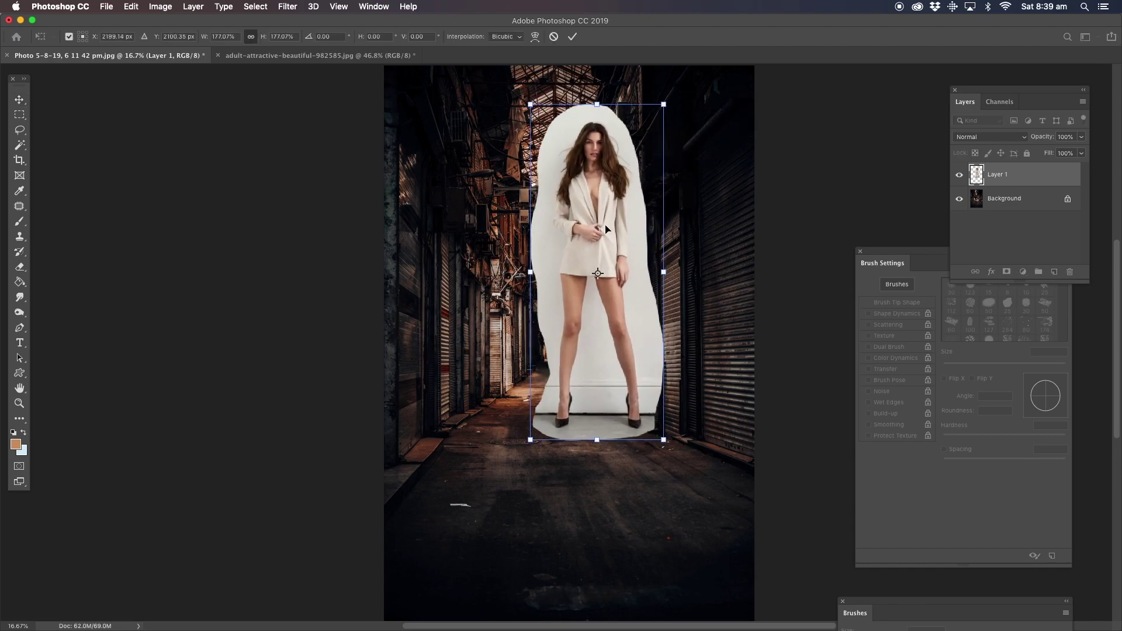
{"action": "left_click_drag", "start_coordinate": [605, 230], "coordinate": [559, 308]}
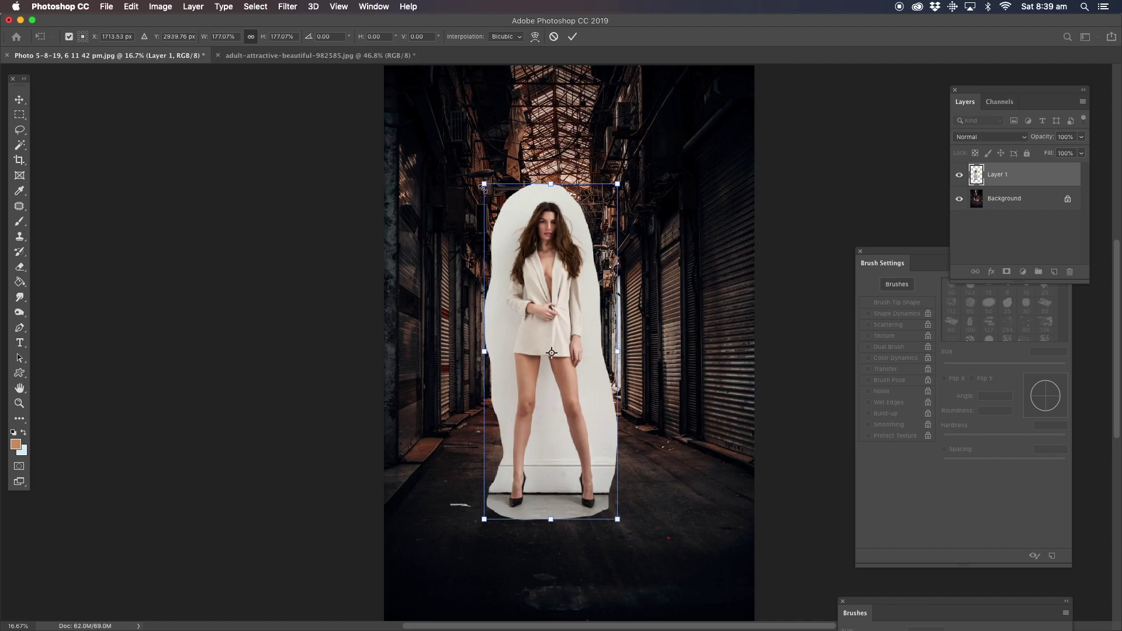
{"action": "left_click_drag", "start_coordinate": [483, 186], "coordinate": [473, 147]}
{"action": "left_click_drag", "start_coordinate": [540, 224], "coordinate": [539, 223]}
{"action": "left_click", "coordinate": [19, 130]}
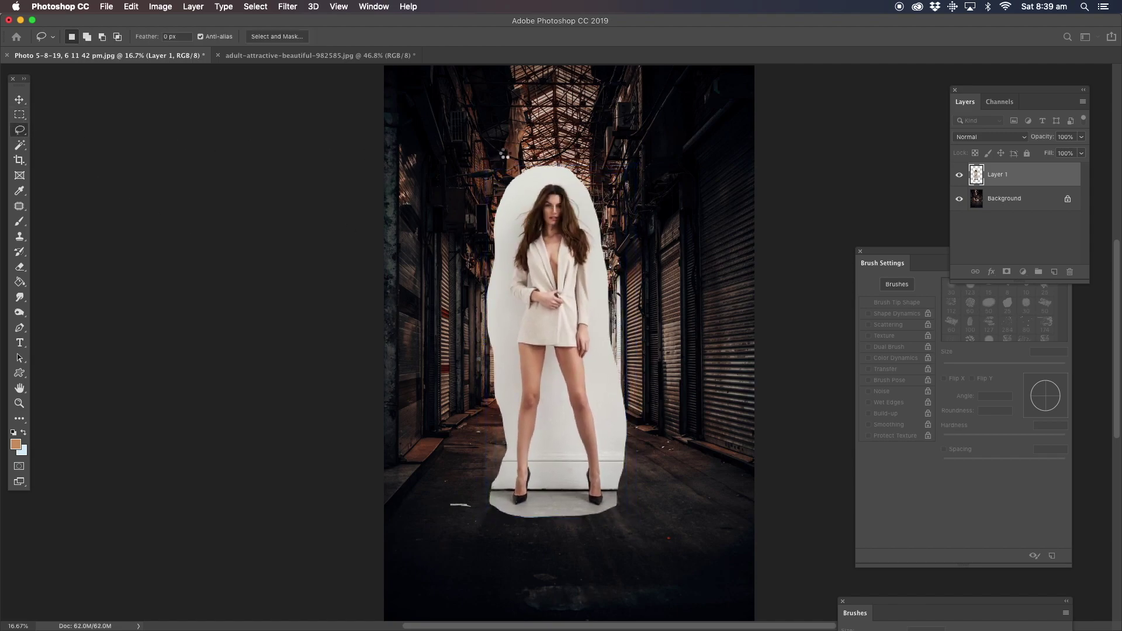
Zoom in, lasso the head, hair and shoulders onto a new Layer 2, and hide Layer 1.
{"action": "left_click", "coordinate": [19, 403]}
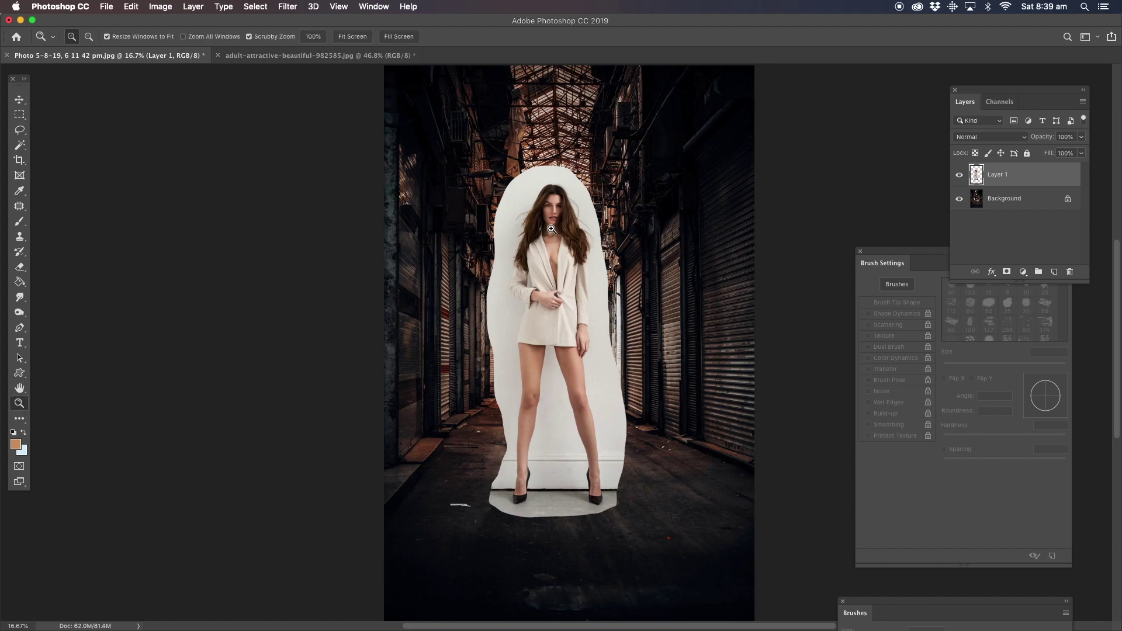
{"action": "left_click", "coordinate": [555, 196]}
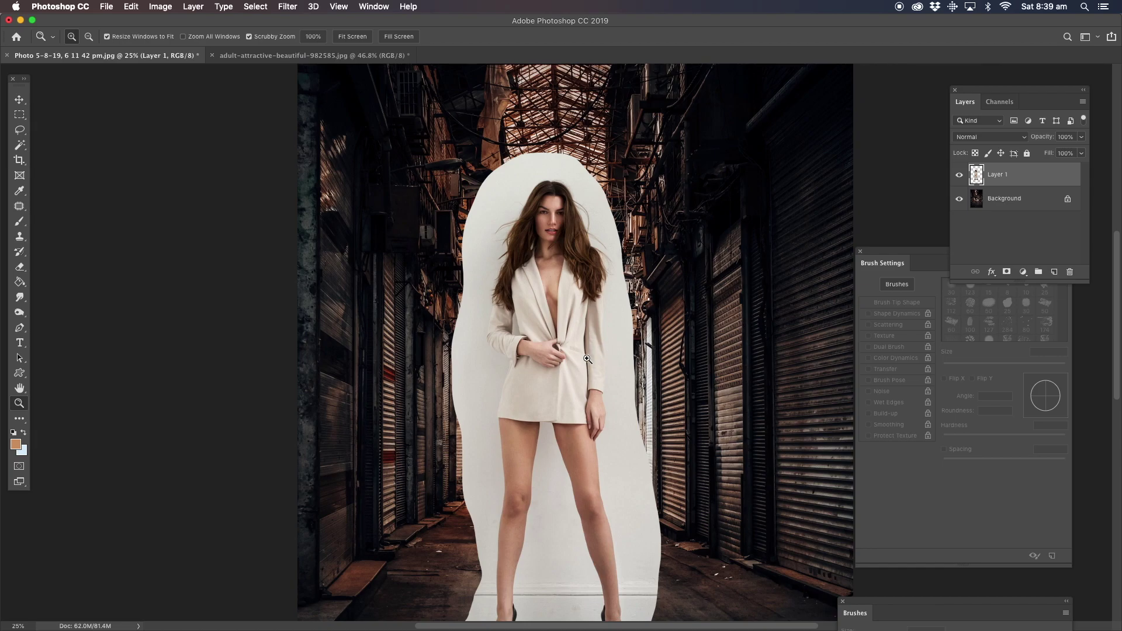
{"action": "left_click", "coordinate": [522, 186]}
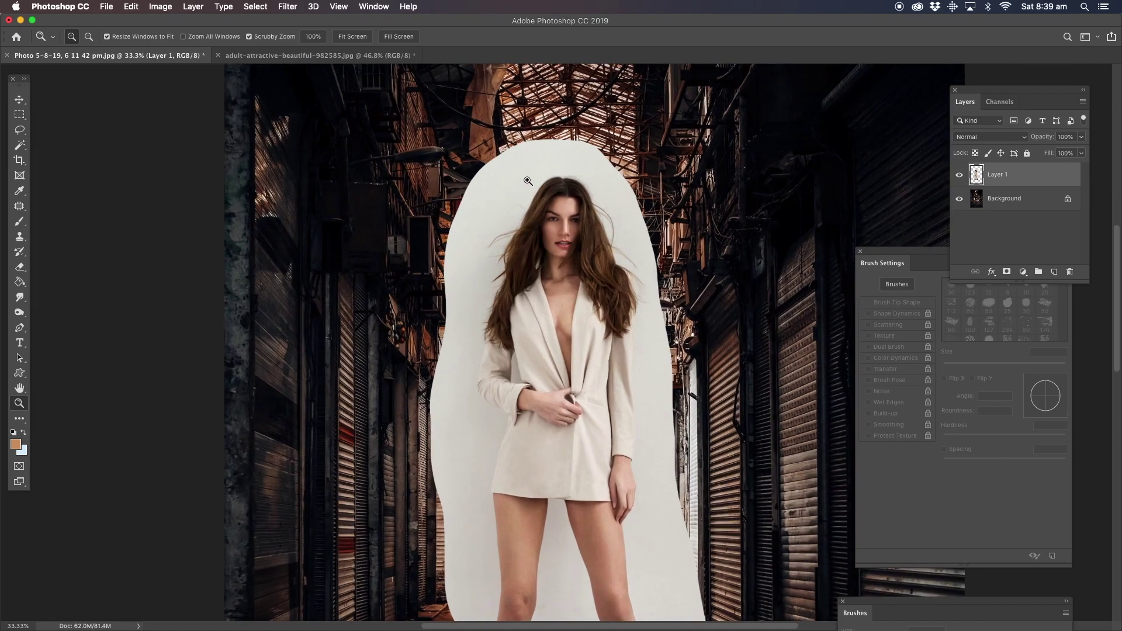
{"action": "left_click", "coordinate": [529, 181]}
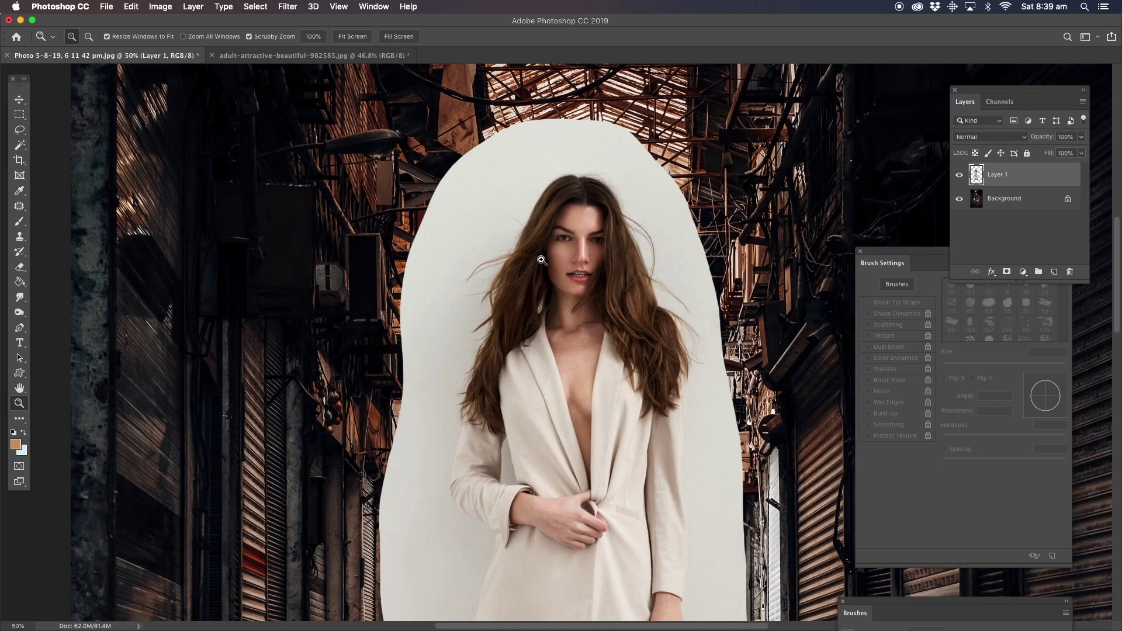
{"action": "scroll", "coordinate": [483, 240], "scroll_direction": "down", "scroll_amount": 3}
{"action": "scroll", "coordinate": [483, 240], "scroll_direction": "right", "scroll_amount": 5}
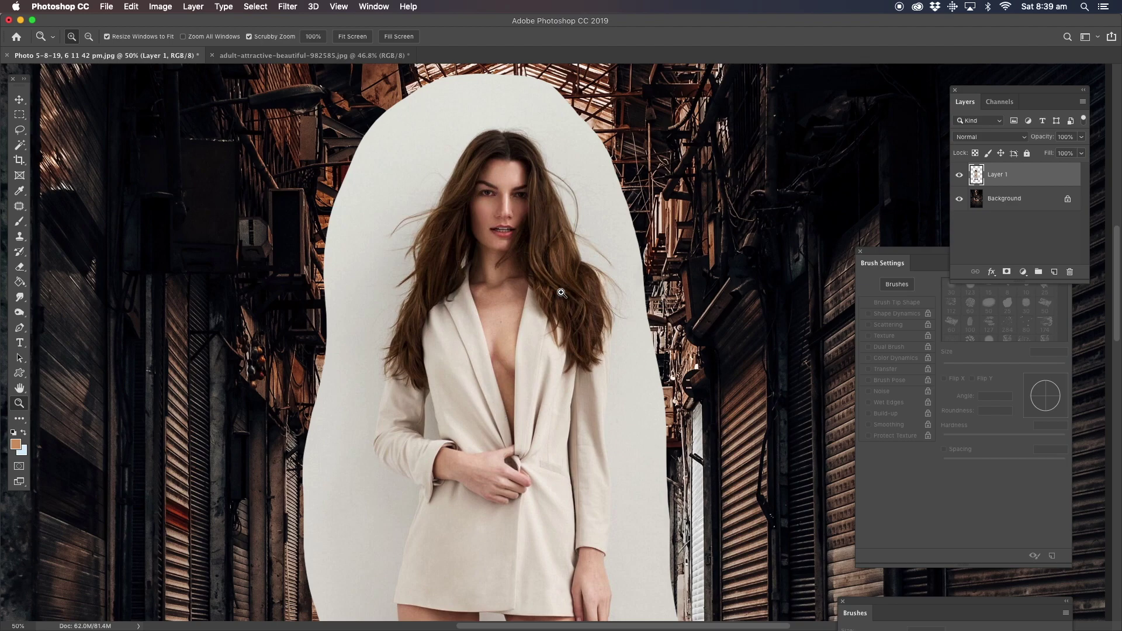
{"action": "left_click", "coordinate": [20, 129]}
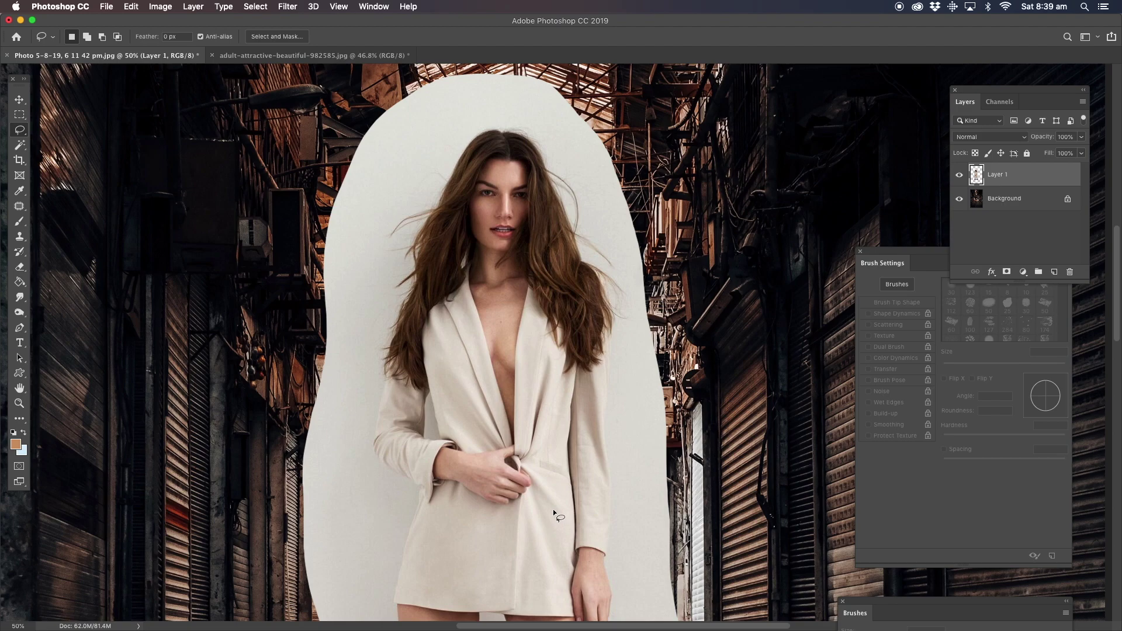
{"action": "mouse_move", "coordinate": [464, 368]}
{"action": "left_mouse_down"}
{"action": "mouse_move", "coordinate": [374, 413]}
{"action": "mouse_move", "coordinate": [382, 205]}
{"action": "mouse_move", "coordinate": [432, 140]}
{"action": "mouse_move", "coordinate": [488, 115]}
{"action": "mouse_move", "coordinate": [571, 149]}
{"action": "mouse_move", "coordinate": [618, 217]}
{"action": "mouse_move", "coordinate": [639, 354]}
{"action": "mouse_move", "coordinate": [604, 394]}
{"action": "mouse_move", "coordinate": [565, 391]}
{"action": "mouse_move", "coordinate": [545, 371]}
{"action": "mouse_move", "coordinate": [463, 375]}
{"action": "left_mouse_up"}
{"action": "key", "text": "super+c"}
{"action": "key", "text": "super+v"}
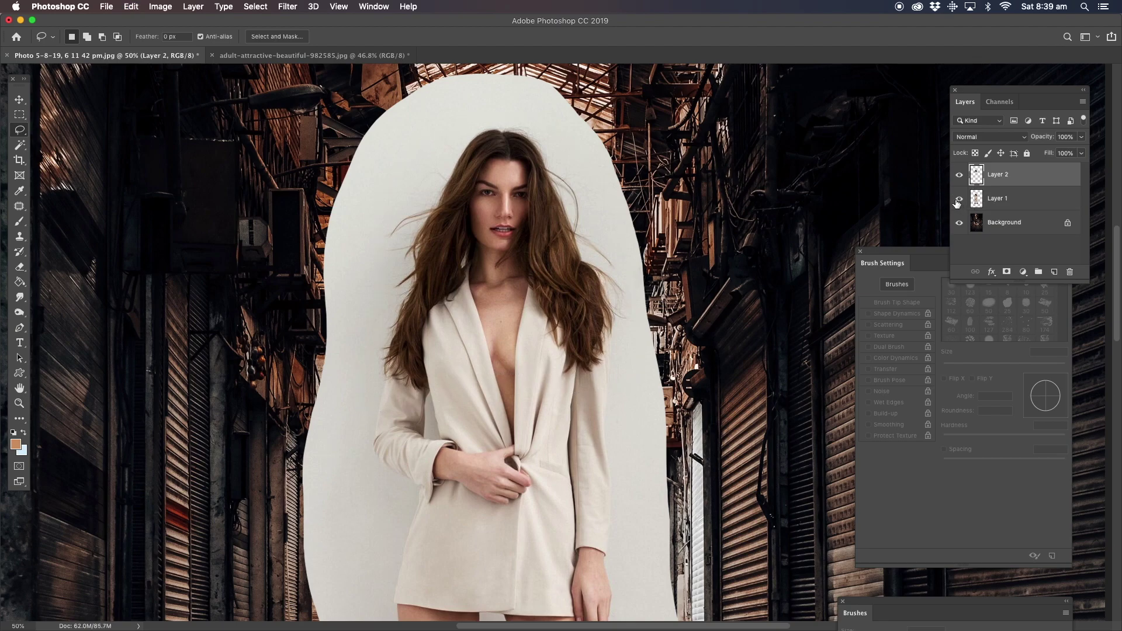
{"action": "left_click", "coordinate": [959, 201]}
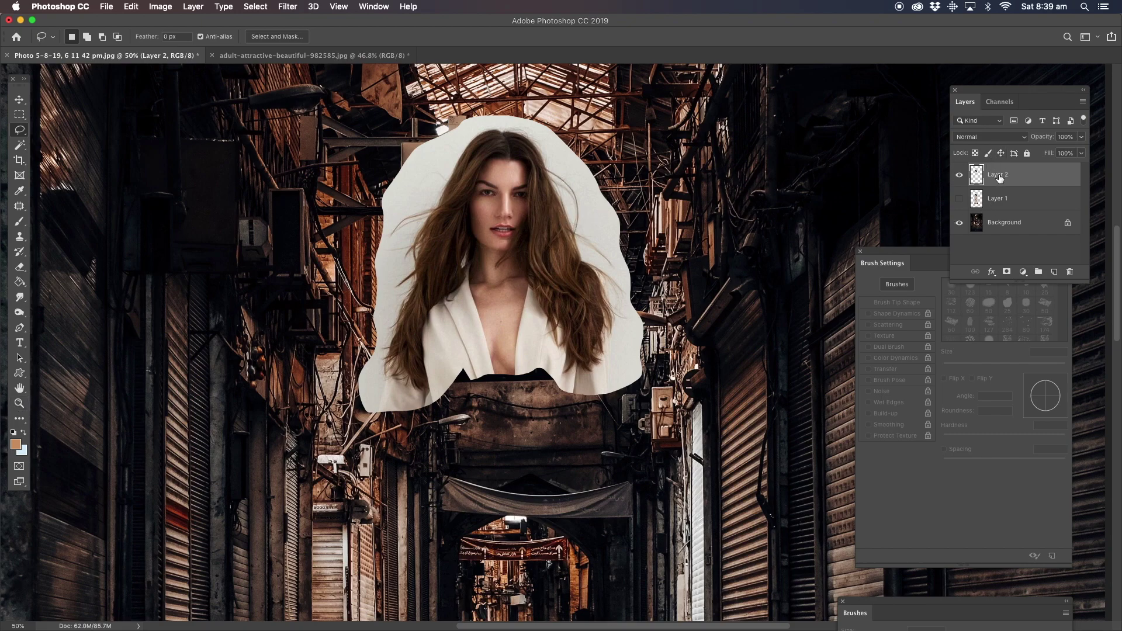
Compare the Red, Green and Blue channels, hide the Background layer, and view only Blue.
{"action": "left_click", "coordinate": [1000, 103]}
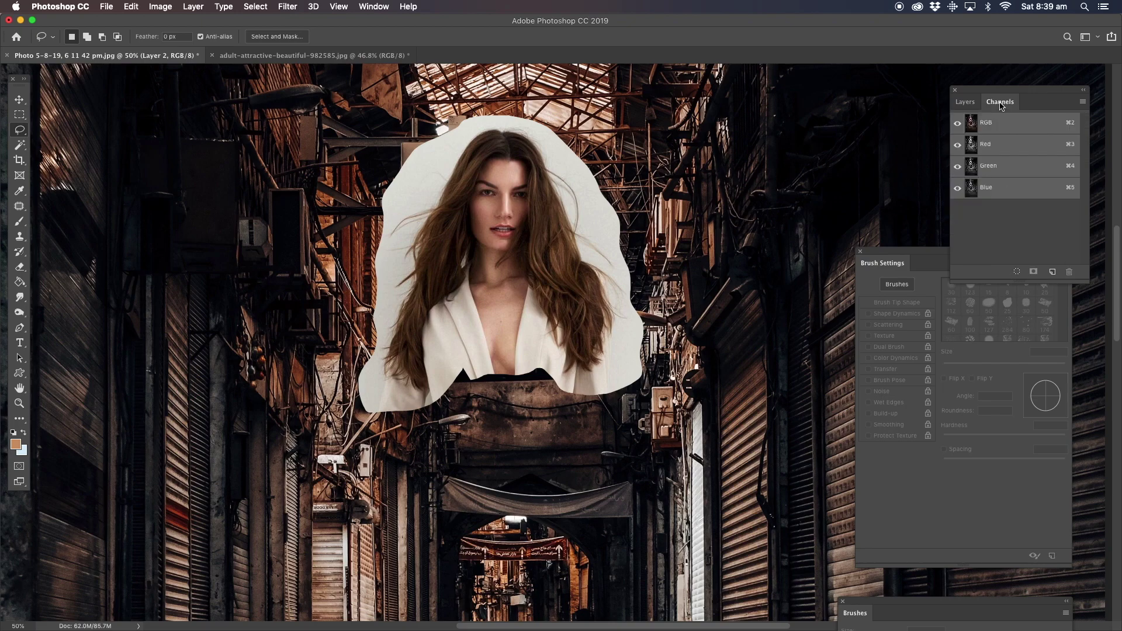
{"action": "left_click", "coordinate": [989, 190]}
{"action": "left_click", "coordinate": [994, 169]}
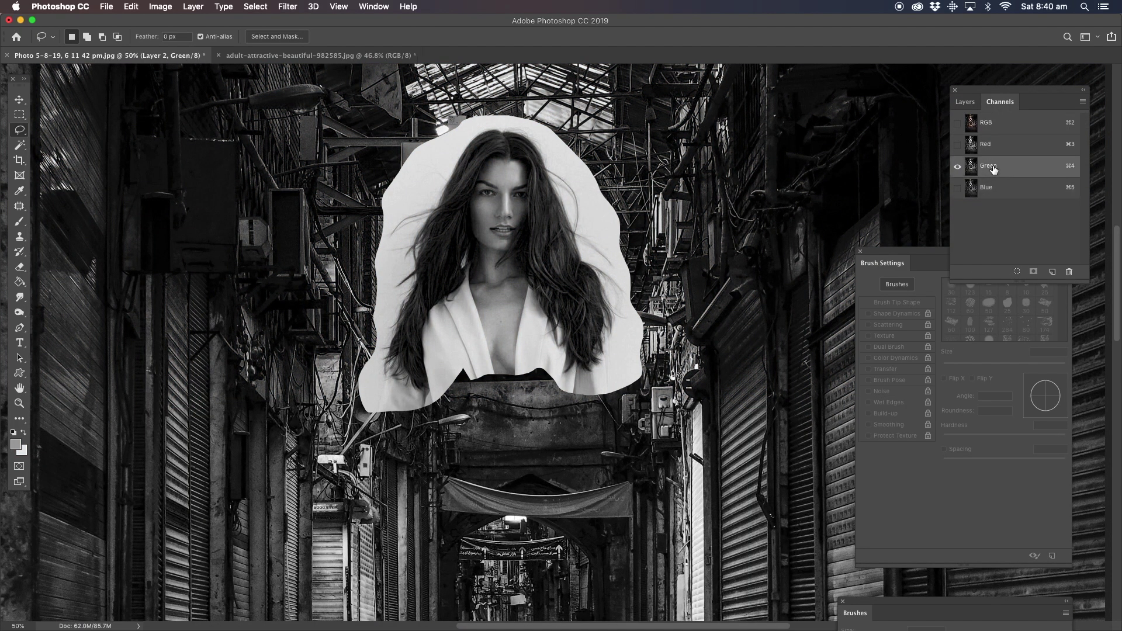
{"action": "left_click", "coordinate": [991, 146]}
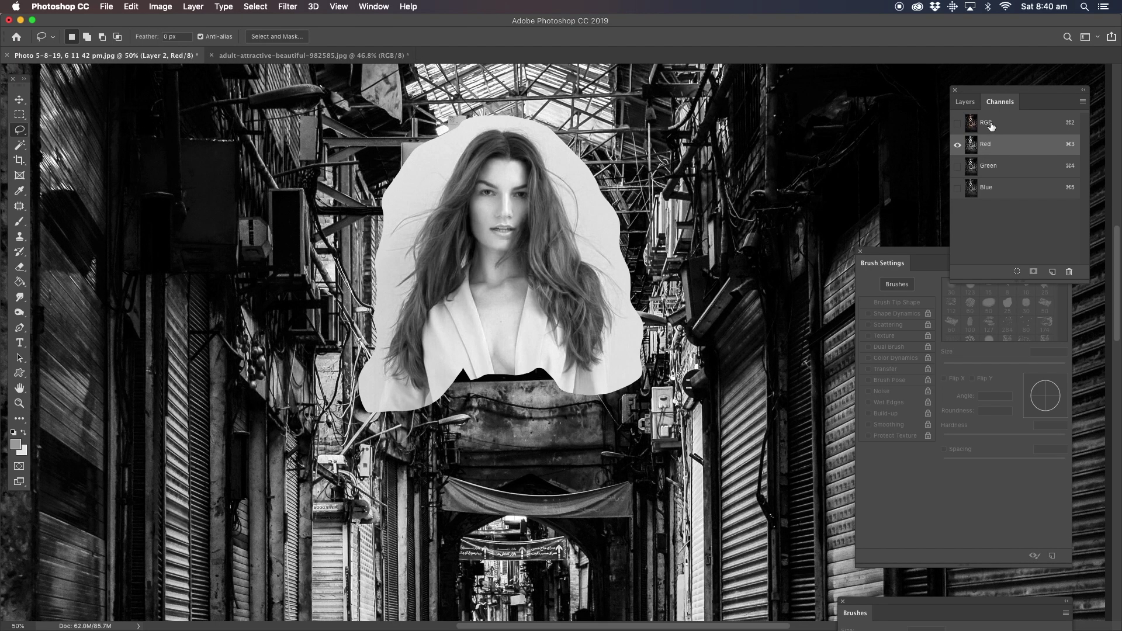
{"action": "left_click", "coordinate": [992, 124]}
{"action": "left_click", "coordinate": [988, 190]}
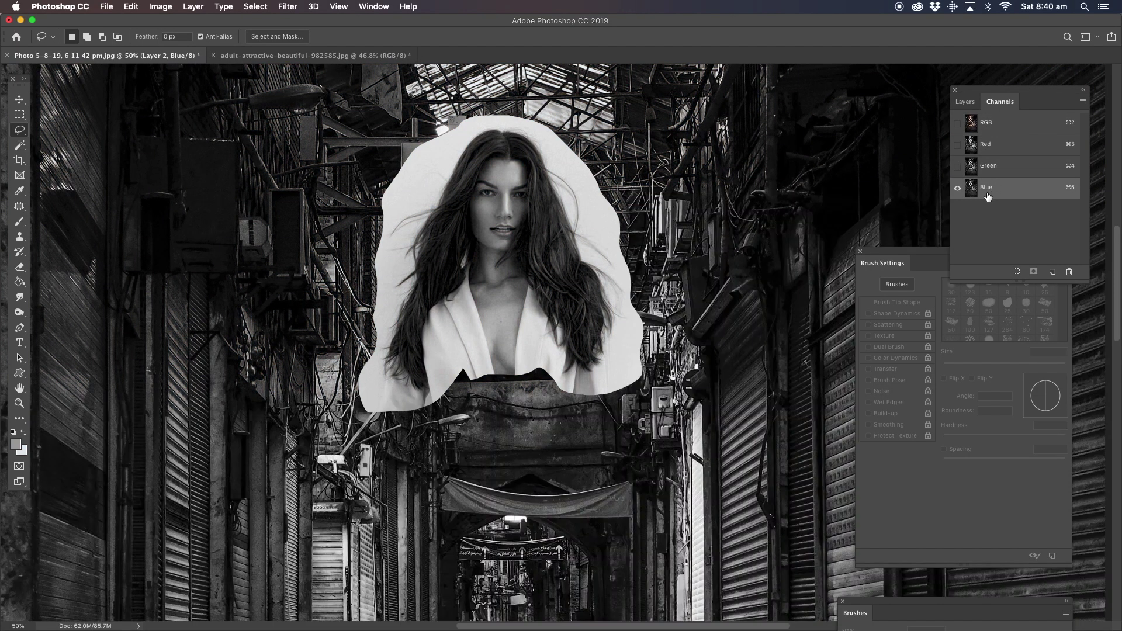
{"action": "left_click", "coordinate": [967, 103]}
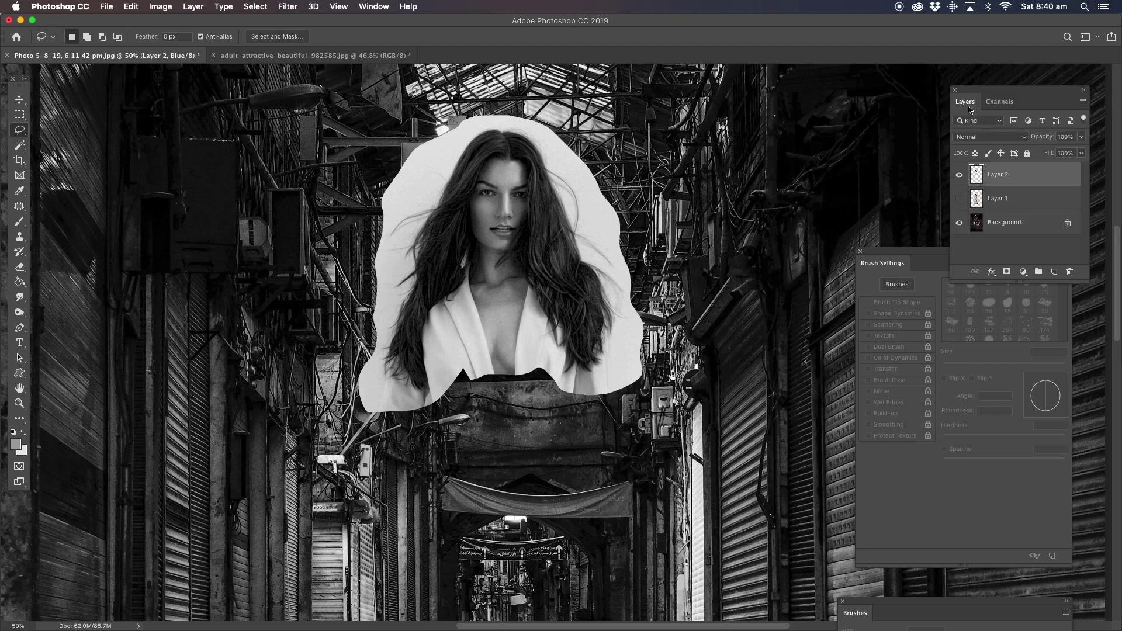
{"action": "left_click", "coordinate": [957, 226]}
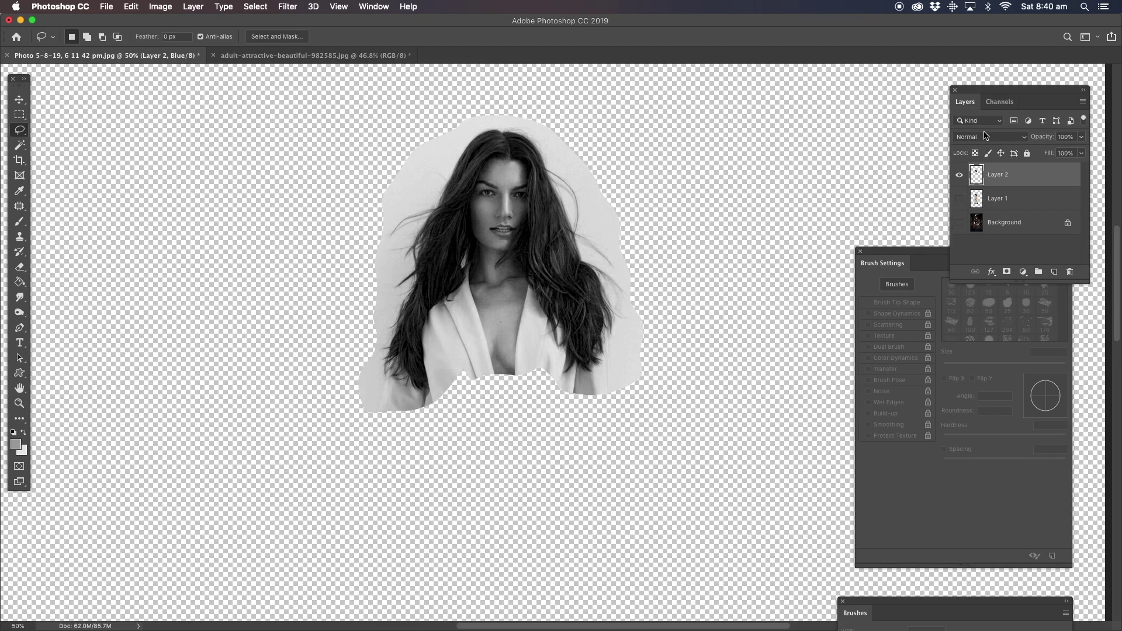
{"action": "left_click", "coordinate": [1000, 102]}
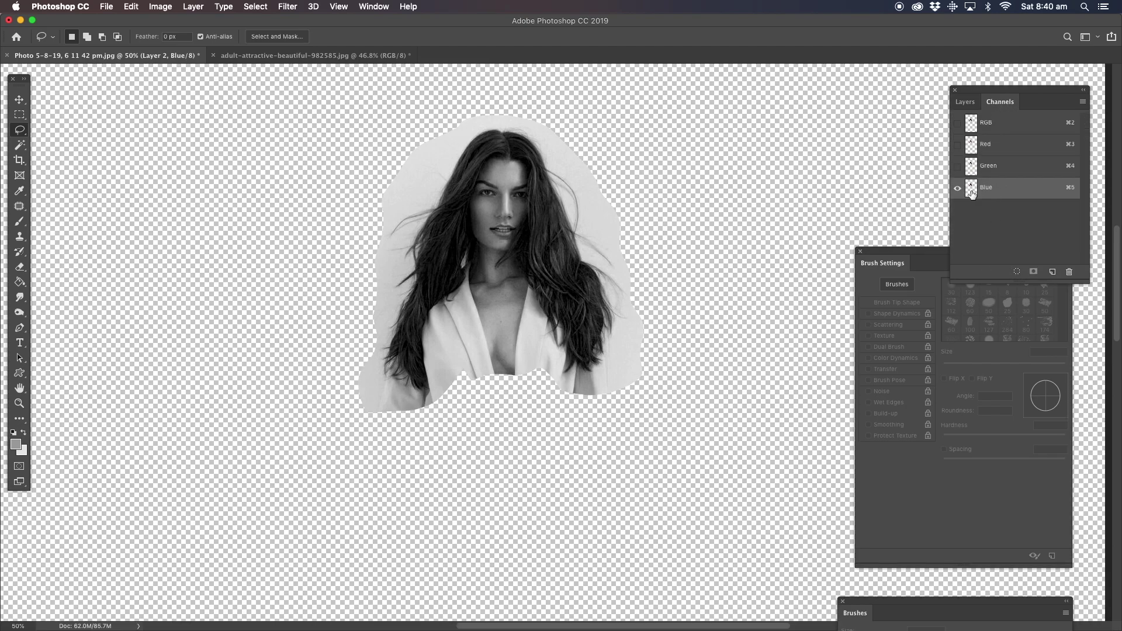
Duplicate the Blue channel as Blue copy and display only the Blue copy.
{"action": "right_click", "coordinate": [987, 192]}
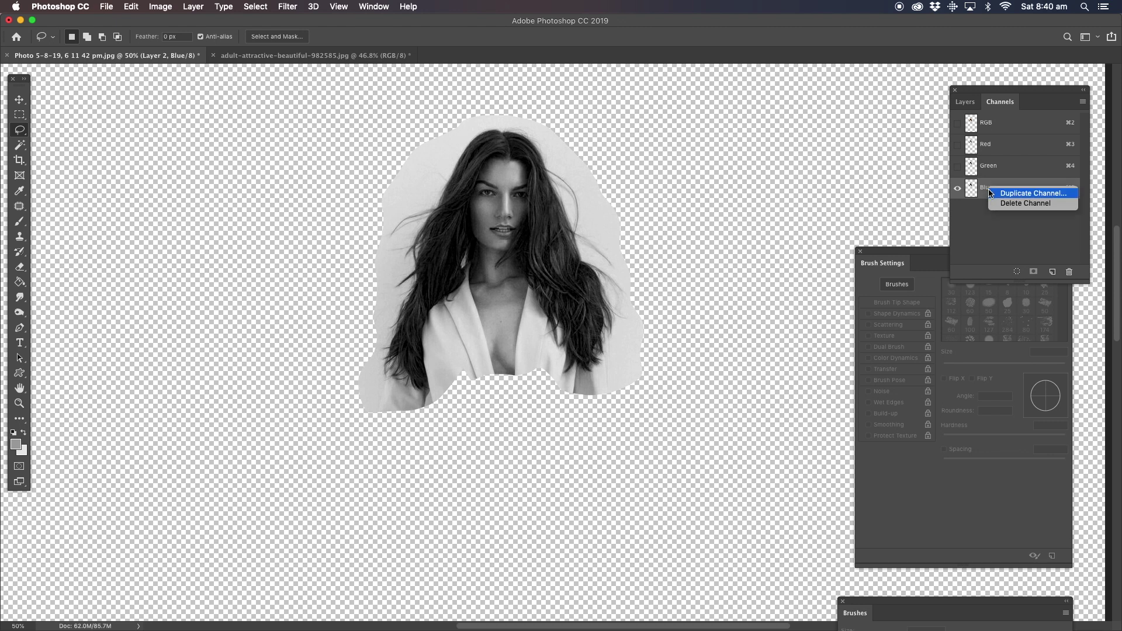
{"action": "left_click", "coordinate": [1002, 194]}
{"action": "left_click", "coordinate": [668, 269]}
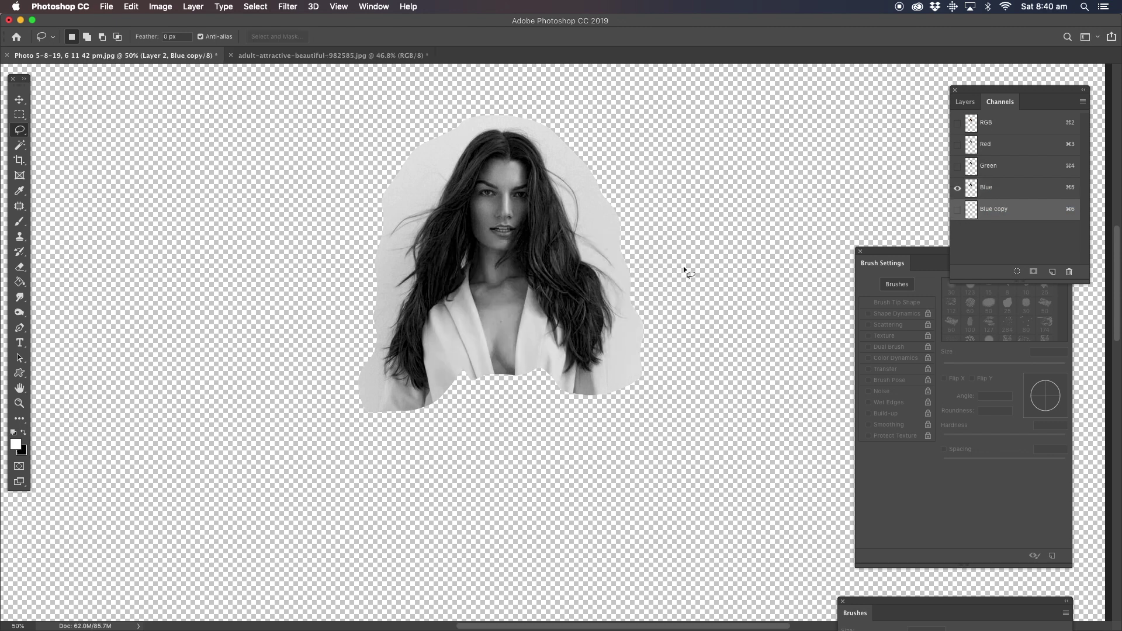
{"action": "left_click", "coordinate": [958, 210]}
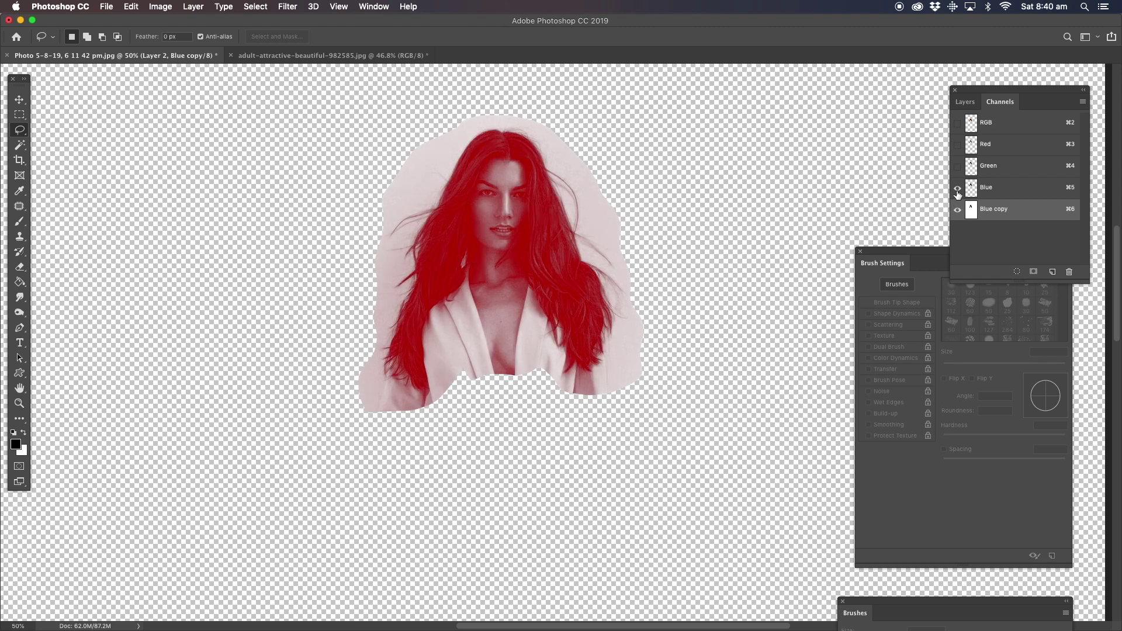
{"action": "left_click", "coordinate": [956, 190]}
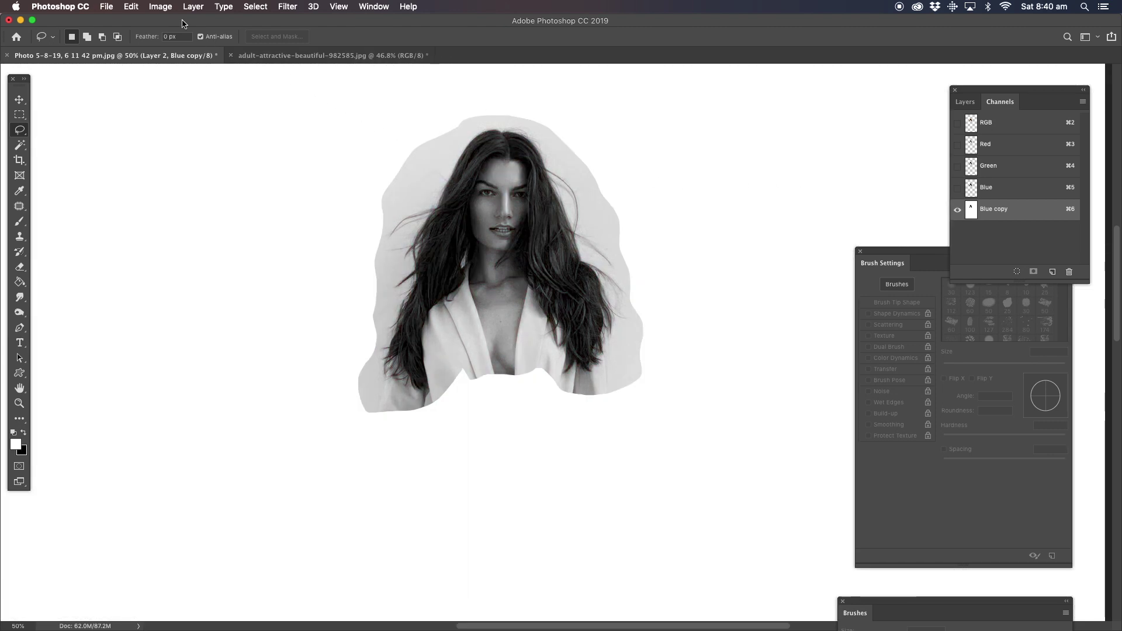
Apply Levels to Blue copy with white input 197, darkening shadows so the background turns white.
{"action": "left_click", "coordinate": [160, 8]}
{"action": "mouse_move", "coordinate": [175, 37]}
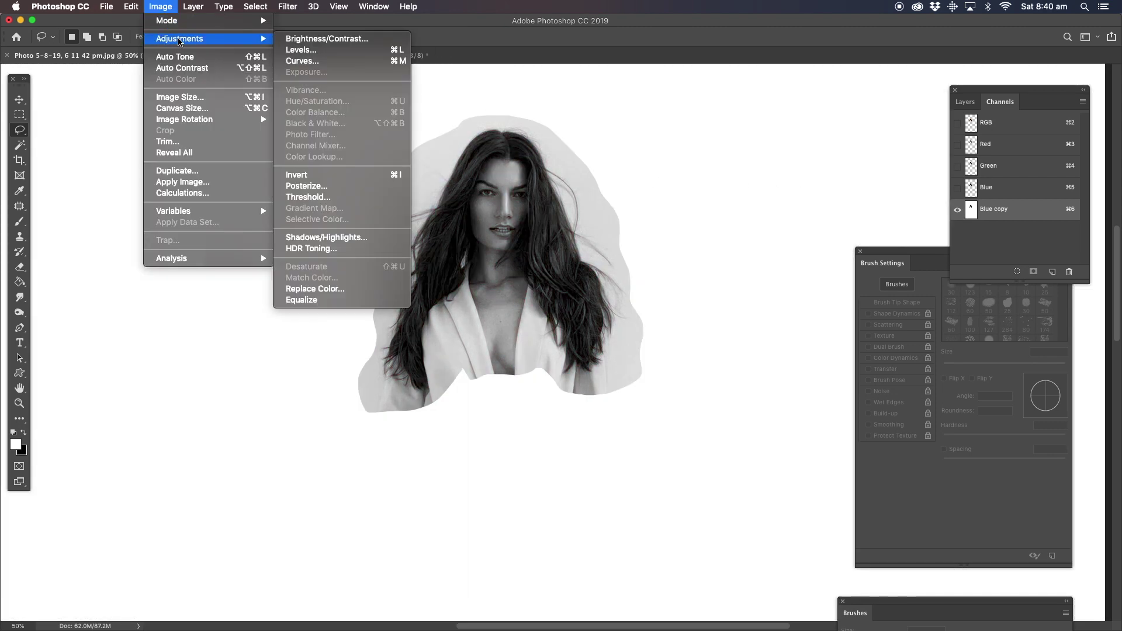
{"action": "left_click", "coordinate": [316, 55]}
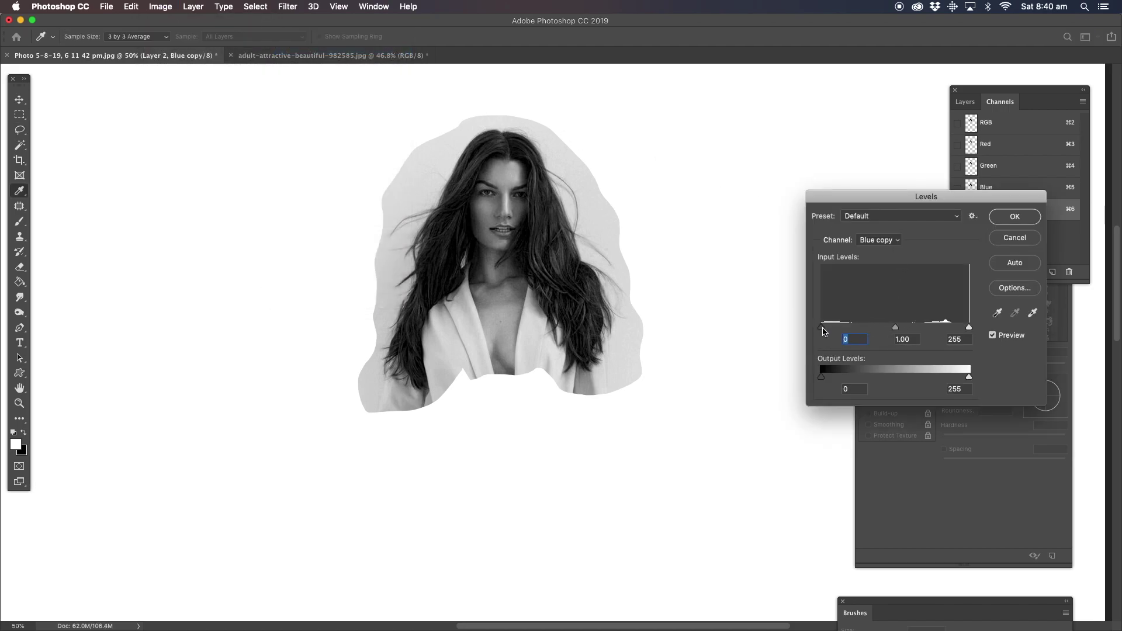
{"action": "mouse_move", "coordinate": [823, 329]}
{"action": "left_mouse_down"}
{"action": "mouse_move", "coordinate": [934, 330]}
{"action": "mouse_move", "coordinate": [837, 328]}
{"action": "left_mouse_up"}
{"action": "left_click_drag", "start_coordinate": [963, 331], "coordinate": [936, 332]}
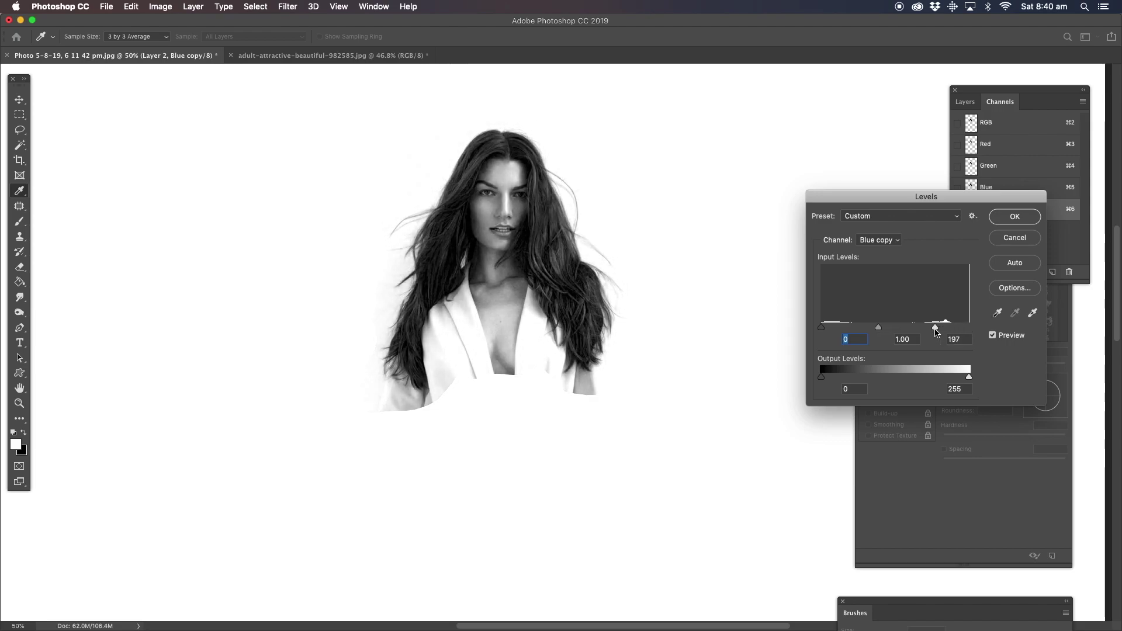
{"action": "left_click", "coordinate": [936, 332]}
{"action": "left_click", "coordinate": [1004, 218]}
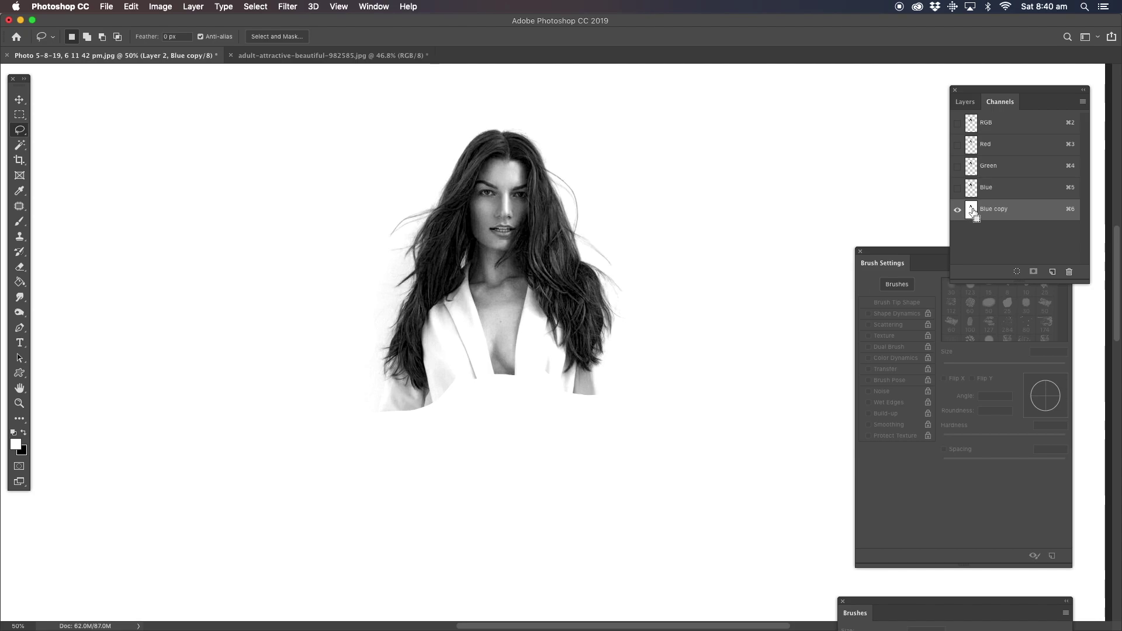
Load the Blue copy channel as a selection and add it as Layer 2's mask.
{"action": "left_click", "coordinate": [971, 209], "text": "super"}
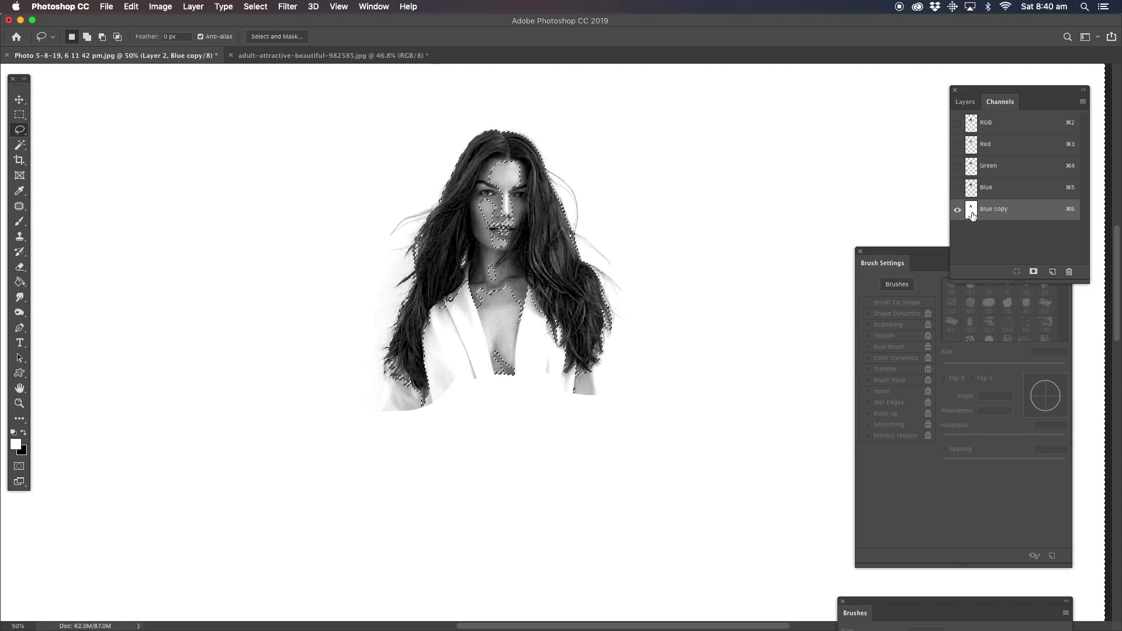
{"action": "left_click", "coordinate": [965, 104]}
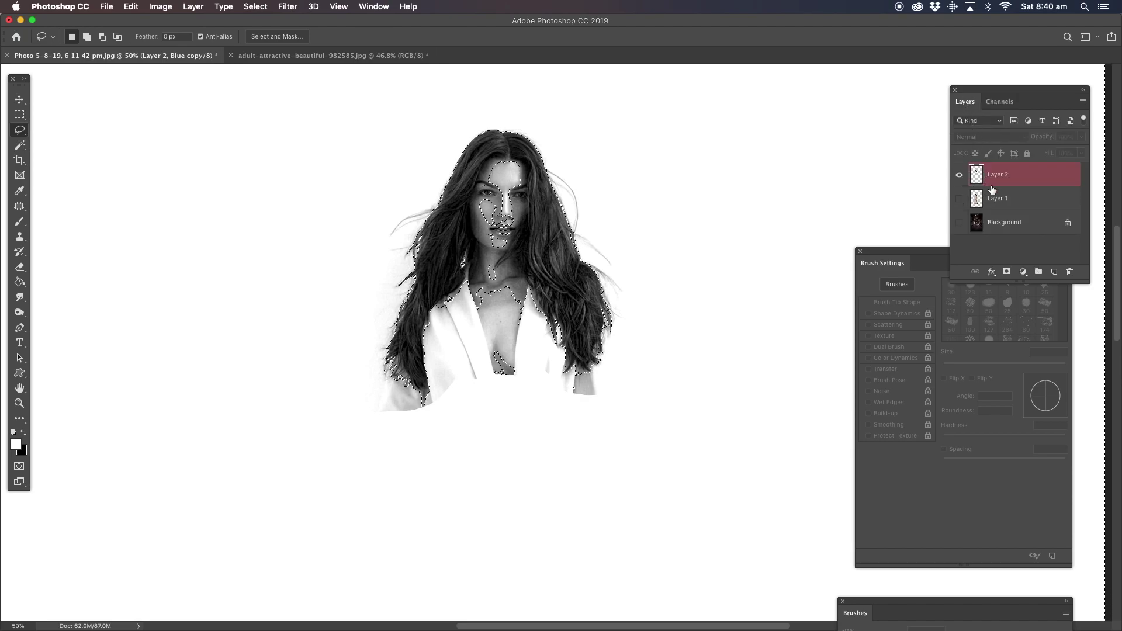
{"action": "left_click", "coordinate": [1007, 273]}
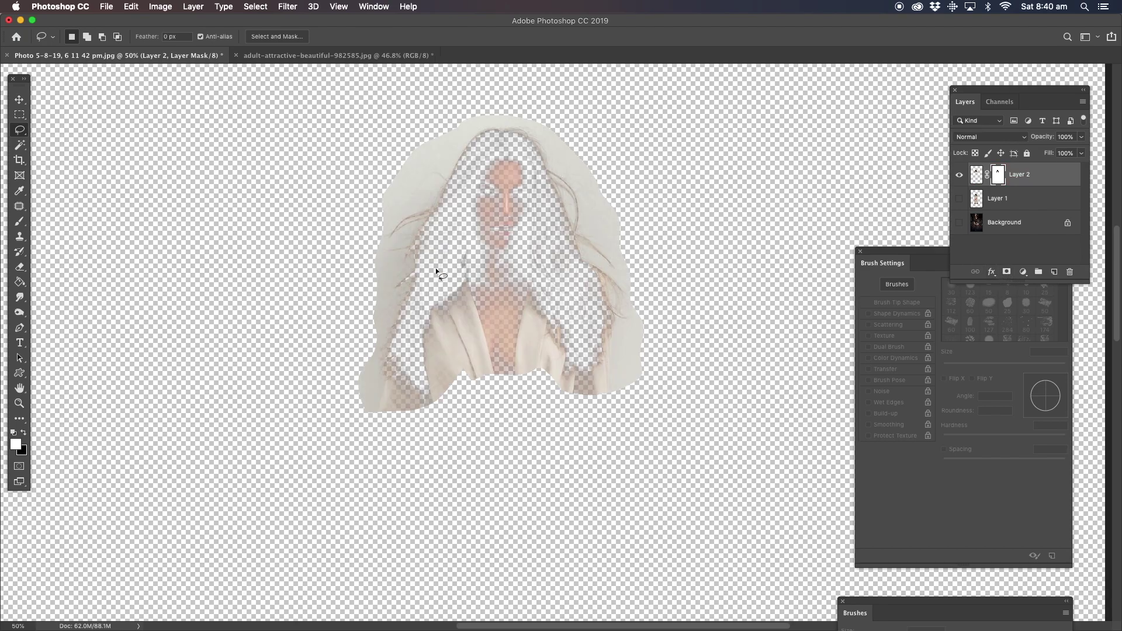
Invert Layer 2's mask so only the hair shows, then zoom in on the face.
{"action": "left_click", "coordinate": [159, 7]}
{"action": "mouse_move", "coordinate": [173, 42]}
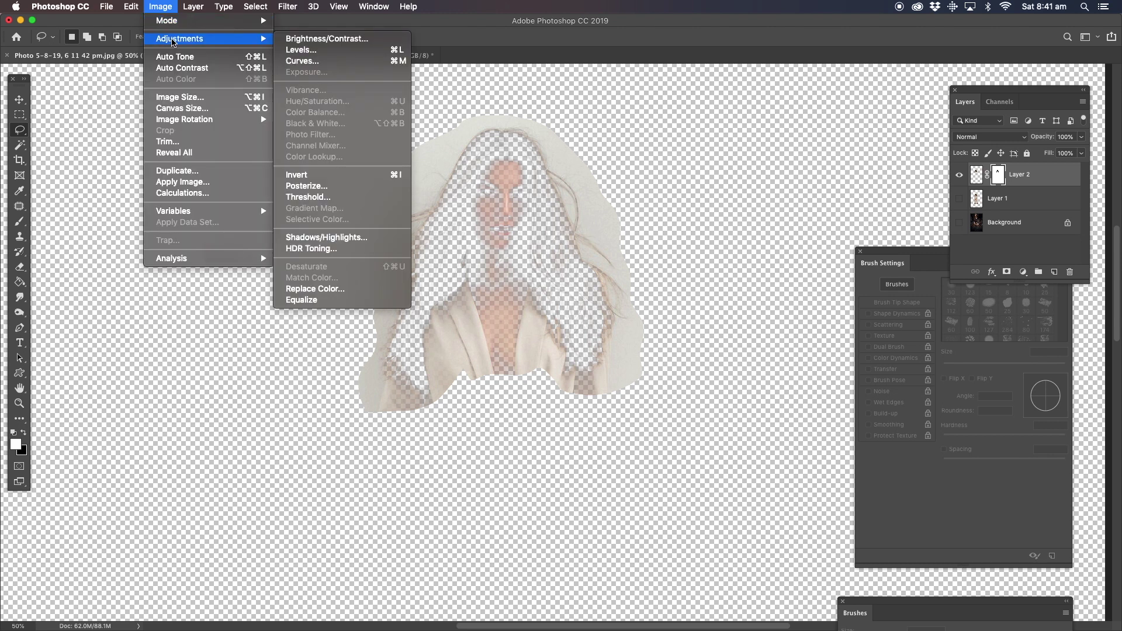
{"action": "left_click", "coordinate": [329, 176]}
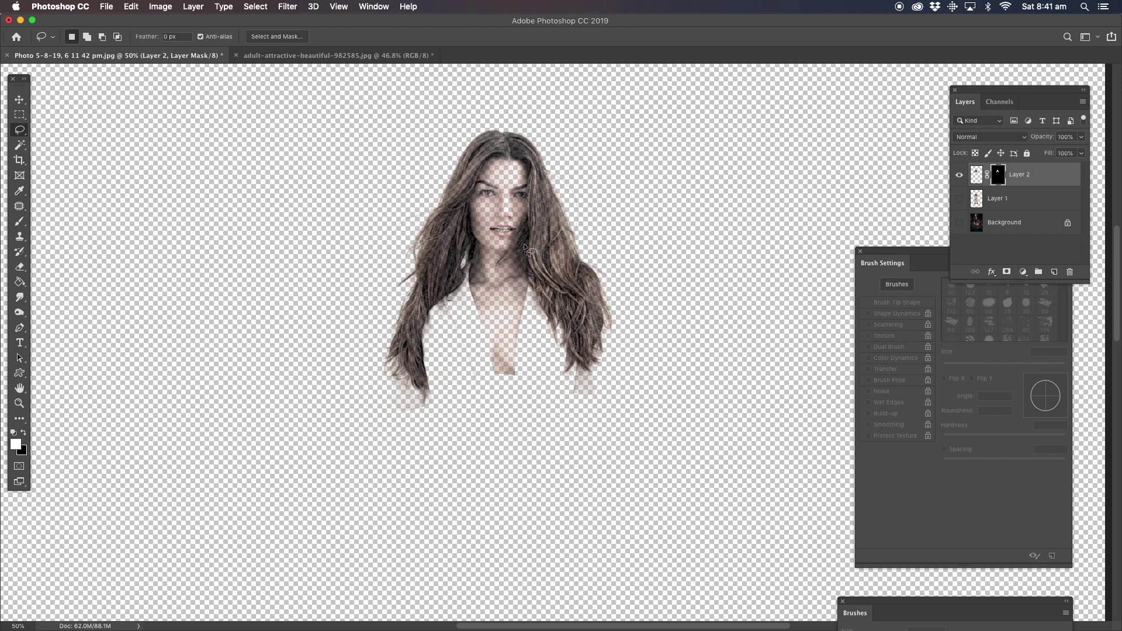
{"action": "left_click", "coordinate": [19, 404]}
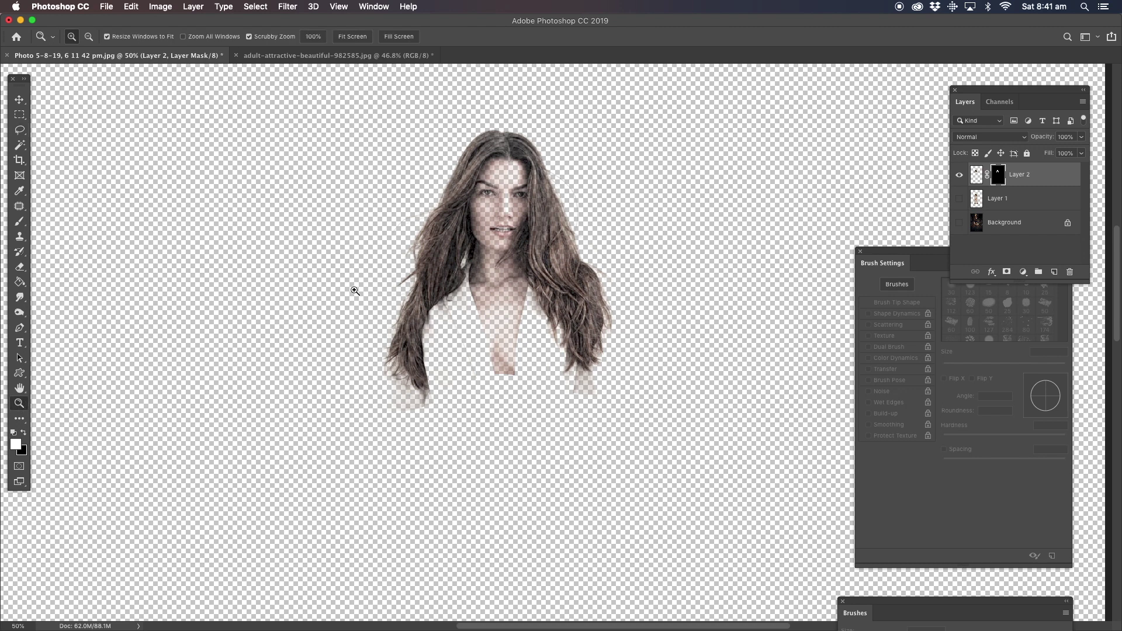
{"action": "left_click", "coordinate": [506, 236]}
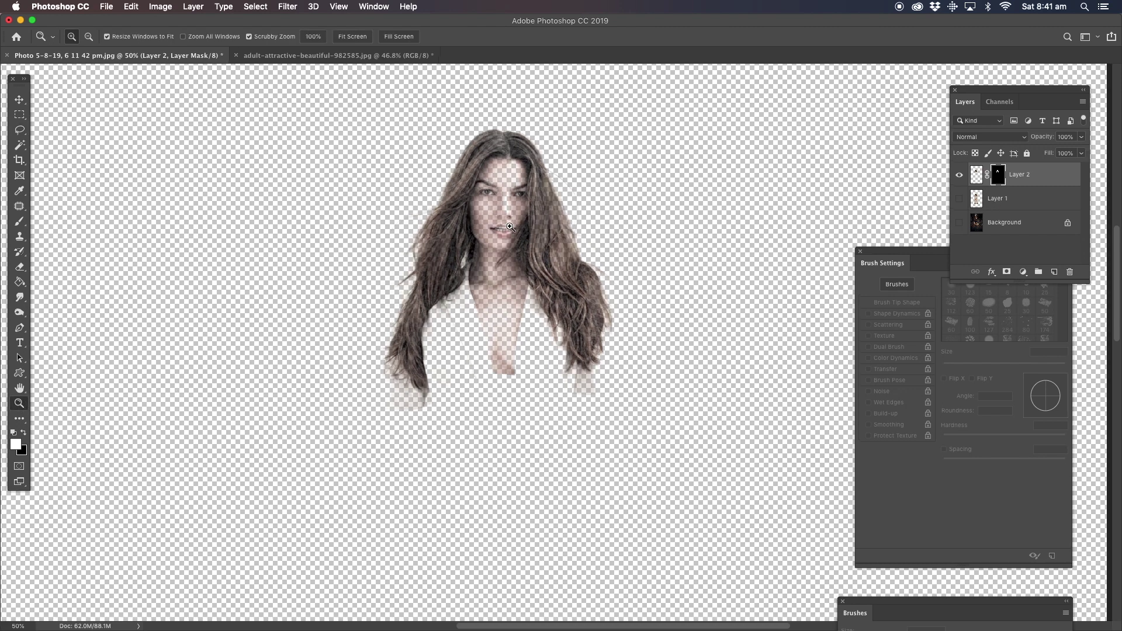
Paint the face, nose and eyes back into the mask with a 100% opacity brush.
{"action": "left_click", "coordinate": [508, 228]}
{"action": "left_click_drag", "start_coordinate": [503, 226], "coordinate": [493, 270]}
{"action": "left_click", "coordinate": [18, 226]}
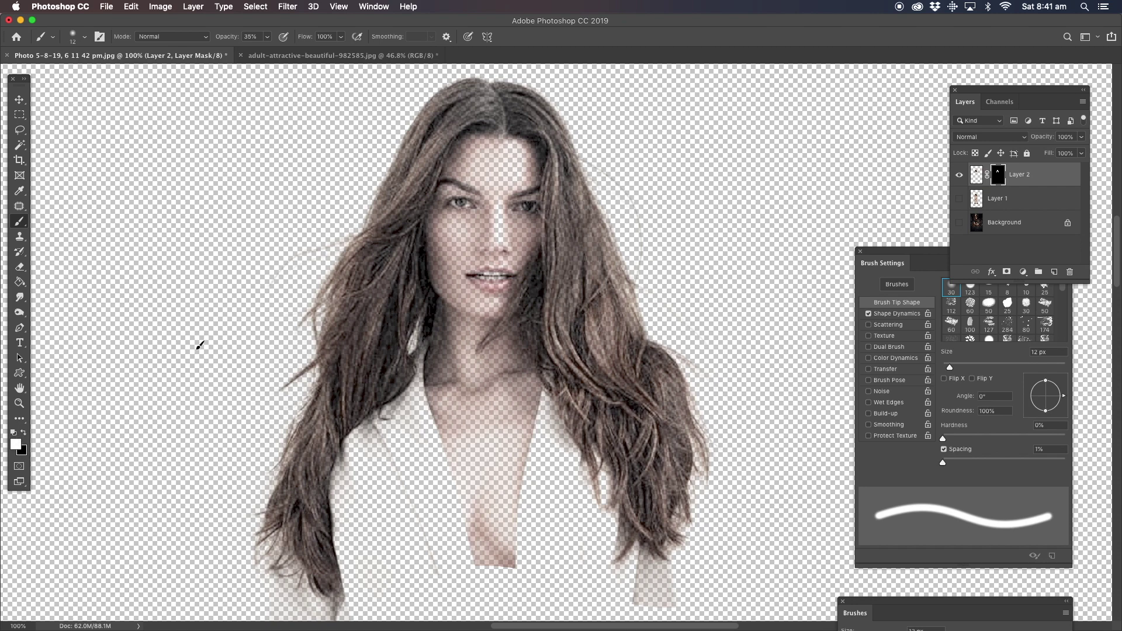
{"action": "mouse_move", "coordinate": [490, 228]}
{"action": "left_mouse_down"}
{"action": "mouse_move", "coordinate": [471, 246]}
{"action": "mouse_move", "coordinate": [506, 234]}
{"action": "mouse_move", "coordinate": [500, 242]}
{"action": "mouse_move", "coordinate": [511, 228]}
{"action": "mouse_move", "coordinate": [495, 221]}
{"action": "mouse_move", "coordinate": [506, 212]}
{"action": "mouse_move", "coordinate": [476, 241]}
{"action": "left_mouse_up"}
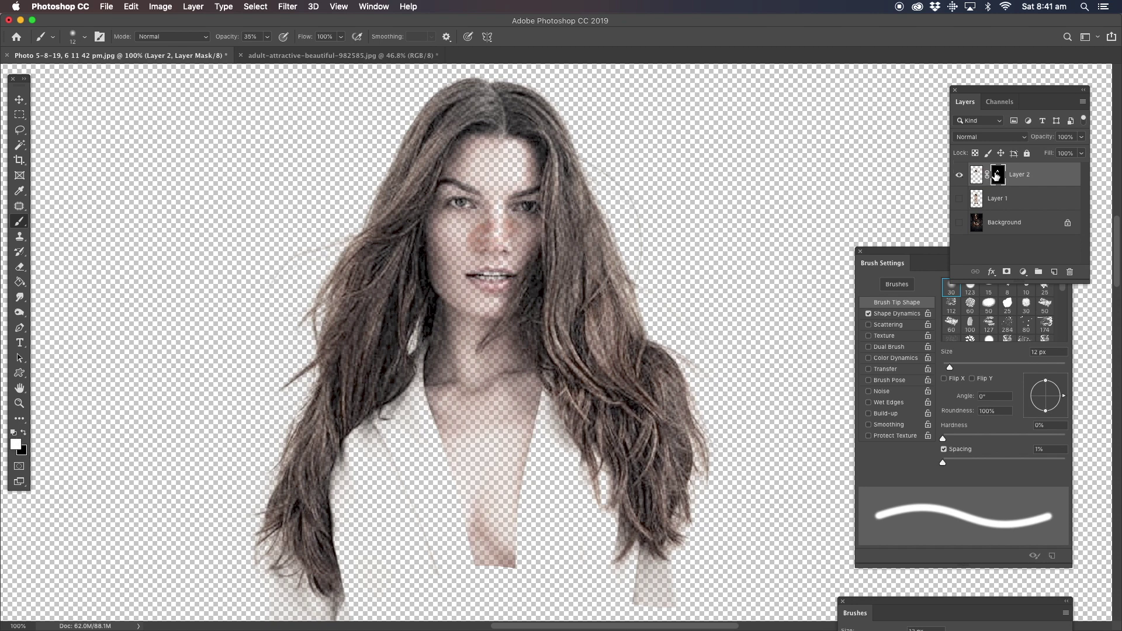
{"action": "left_click", "coordinate": [268, 37]}
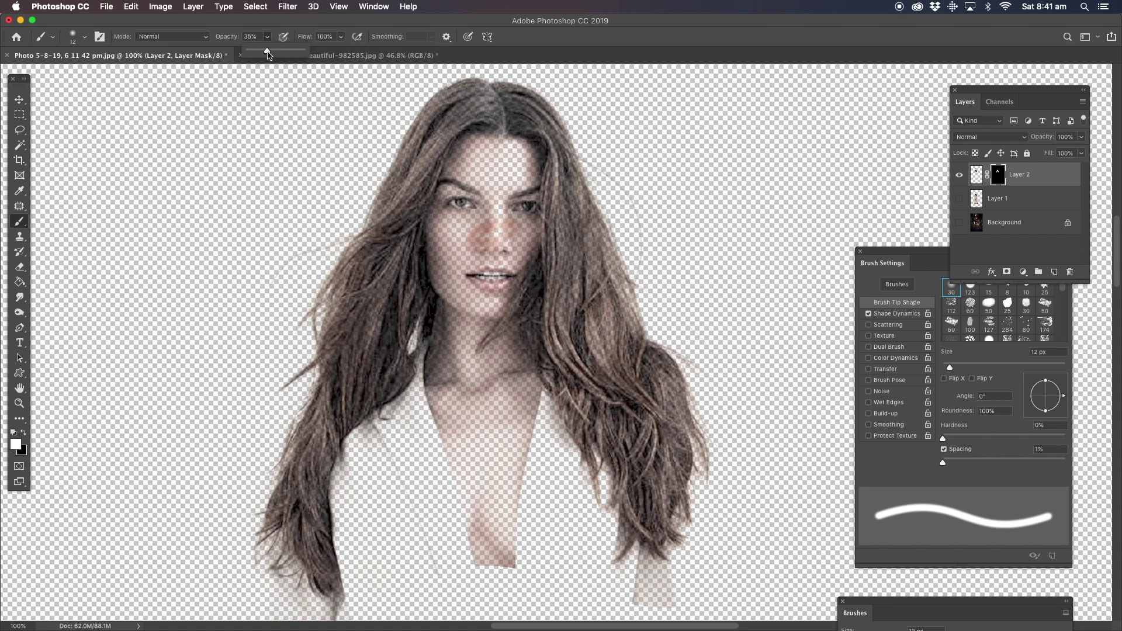
{"action": "left_click_drag", "start_coordinate": [268, 54], "coordinate": [314, 54]}
{"action": "mouse_move", "coordinate": [503, 195]}
{"action": "left_mouse_down"}
{"action": "mouse_move", "coordinate": [470, 222]}
{"action": "mouse_move", "coordinate": [496, 201]}
{"action": "mouse_move", "coordinate": [474, 210]}
{"action": "mouse_move", "coordinate": [450, 146]}
{"action": "mouse_move", "coordinate": [529, 158]}
{"action": "mouse_move", "coordinate": [492, 157]}
{"action": "mouse_move", "coordinate": [438, 199]}
{"action": "mouse_move", "coordinate": [525, 263]}
{"action": "mouse_move", "coordinate": [456, 309]}
{"action": "mouse_move", "coordinate": [546, 221]}
{"action": "mouse_move", "coordinate": [422, 286]}
{"action": "mouse_move", "coordinate": [397, 363]}
{"action": "mouse_move", "coordinate": [556, 358]}
{"action": "mouse_move", "coordinate": [569, 432]}
{"action": "mouse_move", "coordinate": [444, 468]}
{"action": "mouse_move", "coordinate": [404, 370]}
{"action": "left_mouse_up"}
Restore the left and right hair with a 58 px brush and show the alley Background.
{"action": "left_click", "coordinate": [978, 366]}
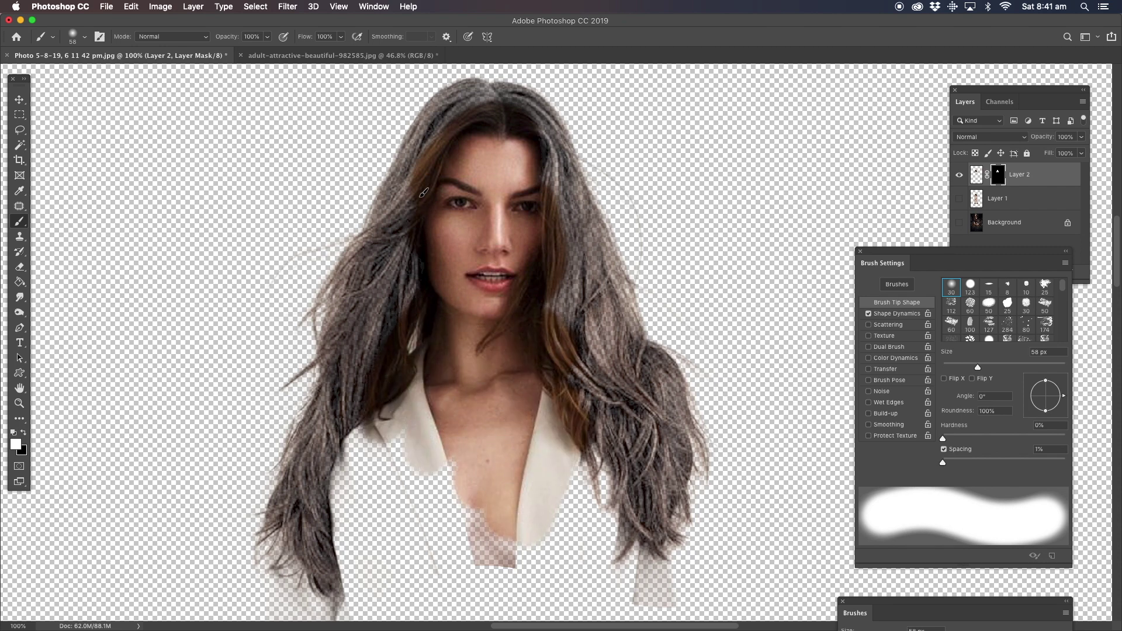
{"action": "mouse_move", "coordinate": [423, 193]}
{"action": "left_mouse_down"}
{"action": "mouse_move", "coordinate": [372, 303]}
{"action": "mouse_move", "coordinate": [305, 518]}
{"action": "mouse_move", "coordinate": [366, 444]}
{"action": "mouse_move", "coordinate": [409, 497]}
{"action": "mouse_move", "coordinate": [507, 434]}
{"action": "left_mouse_up"}
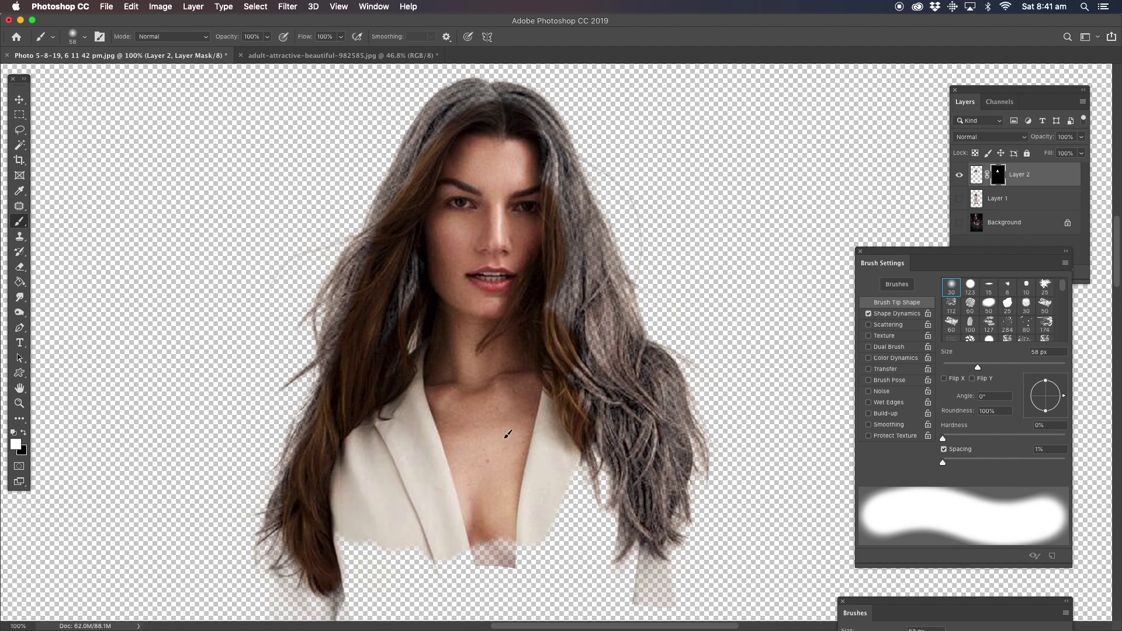
{"action": "mouse_move", "coordinate": [386, 408]}
{"action": "left_mouse_down"}
{"action": "mouse_move", "coordinate": [386, 325]}
{"action": "mouse_move", "coordinate": [355, 327]}
{"action": "mouse_move", "coordinate": [379, 244]}
{"action": "mouse_move", "coordinate": [339, 312]}
{"action": "mouse_move", "coordinate": [335, 374]}
{"action": "mouse_move", "coordinate": [416, 162]}
{"action": "mouse_move", "coordinate": [446, 112]}
{"action": "mouse_move", "coordinate": [477, 99]}
{"action": "mouse_move", "coordinate": [537, 124]}
{"action": "mouse_move", "coordinate": [569, 192]}
{"action": "mouse_move", "coordinate": [535, 111]}
{"action": "mouse_move", "coordinate": [523, 111]}
{"action": "mouse_move", "coordinate": [539, 121]}
{"action": "mouse_move", "coordinate": [588, 225]}
{"action": "mouse_move", "coordinate": [634, 353]}
{"action": "mouse_move", "coordinate": [641, 415]}
{"action": "mouse_move", "coordinate": [600, 347]}
{"action": "mouse_move", "coordinate": [556, 206]}
{"action": "mouse_move", "coordinate": [579, 345]}
{"action": "mouse_move", "coordinate": [535, 284]}
{"action": "mouse_move", "coordinate": [626, 405]}
{"action": "mouse_move", "coordinate": [618, 396]}
{"action": "mouse_move", "coordinate": [606, 407]}
{"action": "mouse_move", "coordinate": [572, 506]}
{"action": "mouse_move", "coordinate": [602, 513]}
{"action": "mouse_move", "coordinate": [646, 494]}
{"action": "mouse_move", "coordinate": [630, 517]}
{"action": "mouse_move", "coordinate": [637, 535]}
{"action": "mouse_move", "coordinate": [668, 534]}
{"action": "mouse_move", "coordinate": [669, 409]}
{"action": "left_mouse_up"}
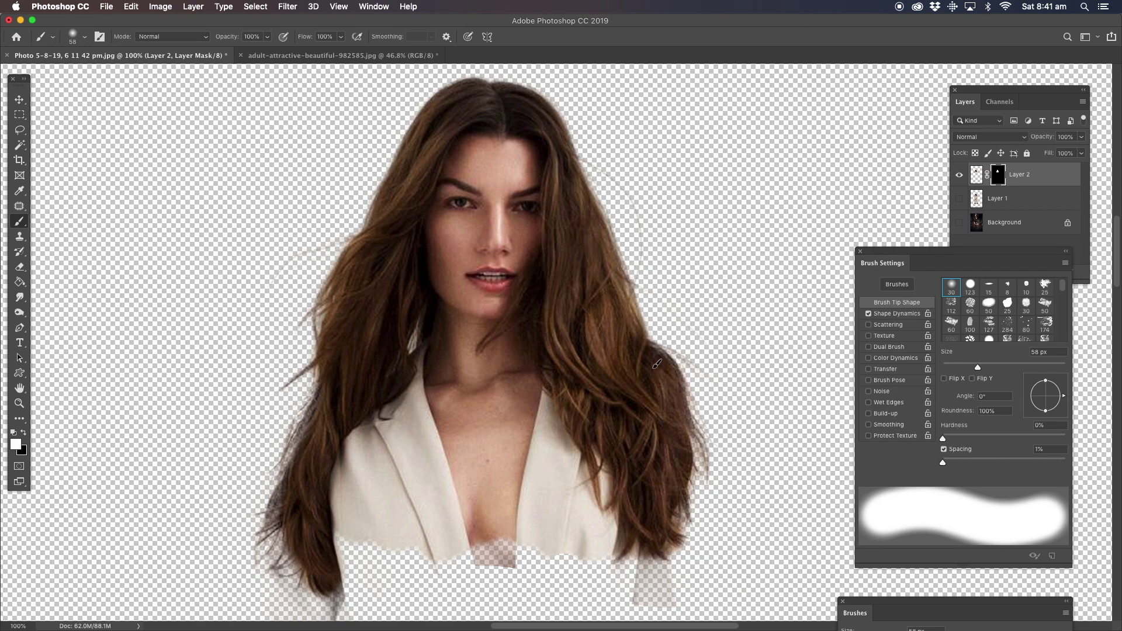
{"action": "left_click", "coordinate": [657, 364]}
{"action": "mouse_move", "coordinate": [687, 455]}
{"action": "left_mouse_down"}
{"action": "mouse_move", "coordinate": [688, 425]}
{"action": "mouse_move", "coordinate": [698, 500]}
{"action": "left_mouse_up"}
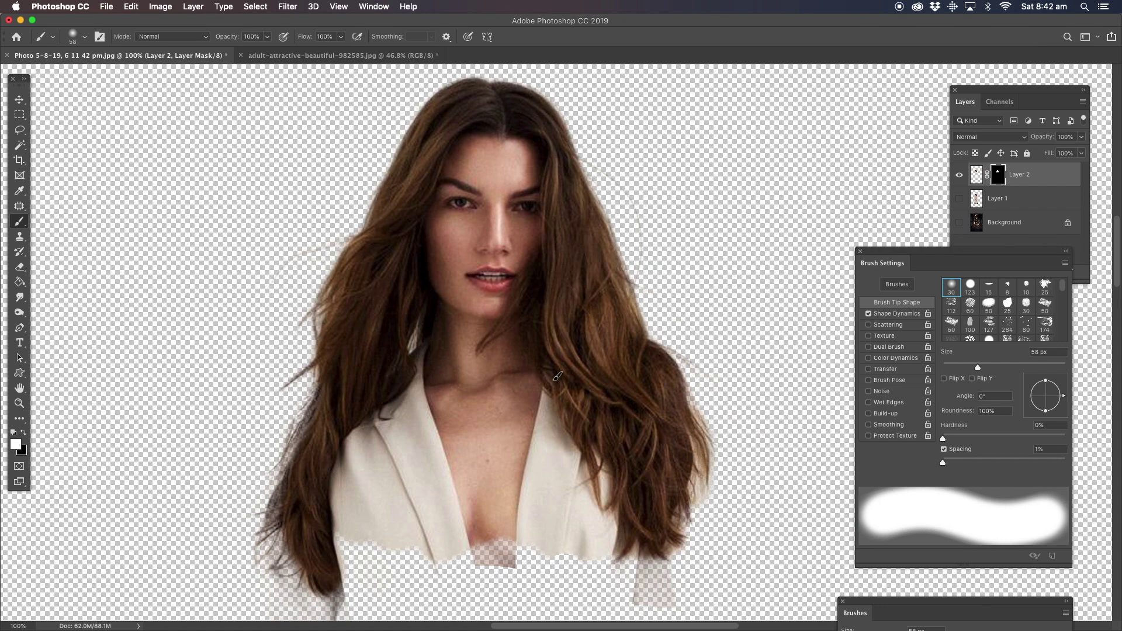
{"action": "mouse_move", "coordinate": [356, 273]}
{"action": "left_mouse_down"}
{"action": "mouse_move", "coordinate": [334, 314]}
{"action": "mouse_move", "coordinate": [335, 439]}
{"action": "mouse_move", "coordinate": [292, 510]}
{"action": "mouse_move", "coordinate": [394, 512]}
{"action": "mouse_move", "coordinate": [621, 552]}
{"action": "left_mouse_up"}
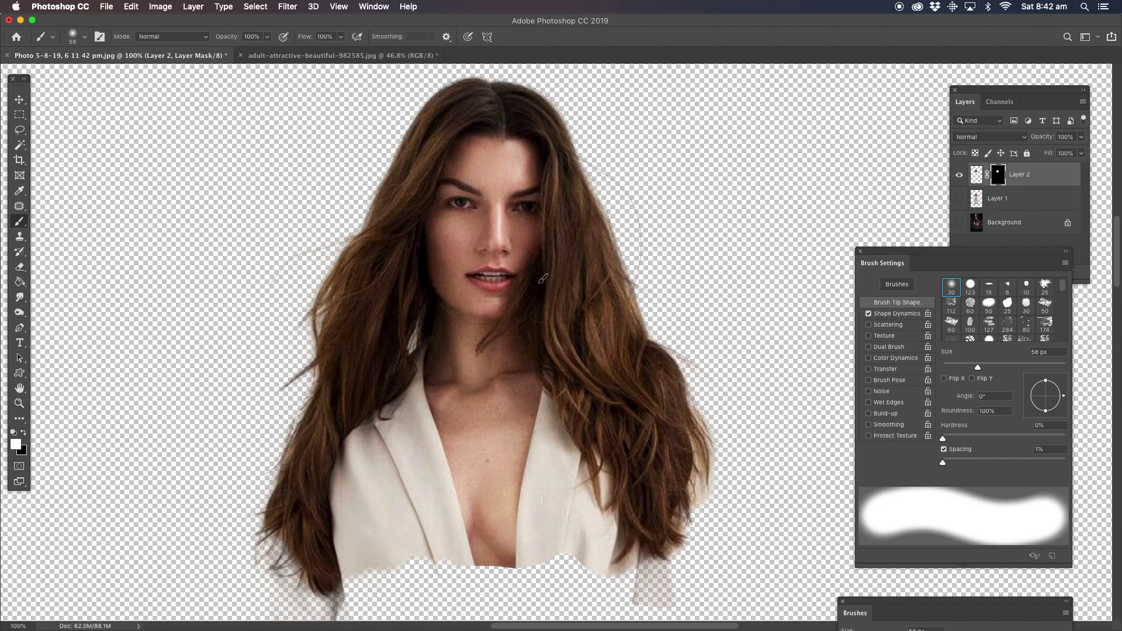
{"action": "left_click", "coordinate": [958, 224]}
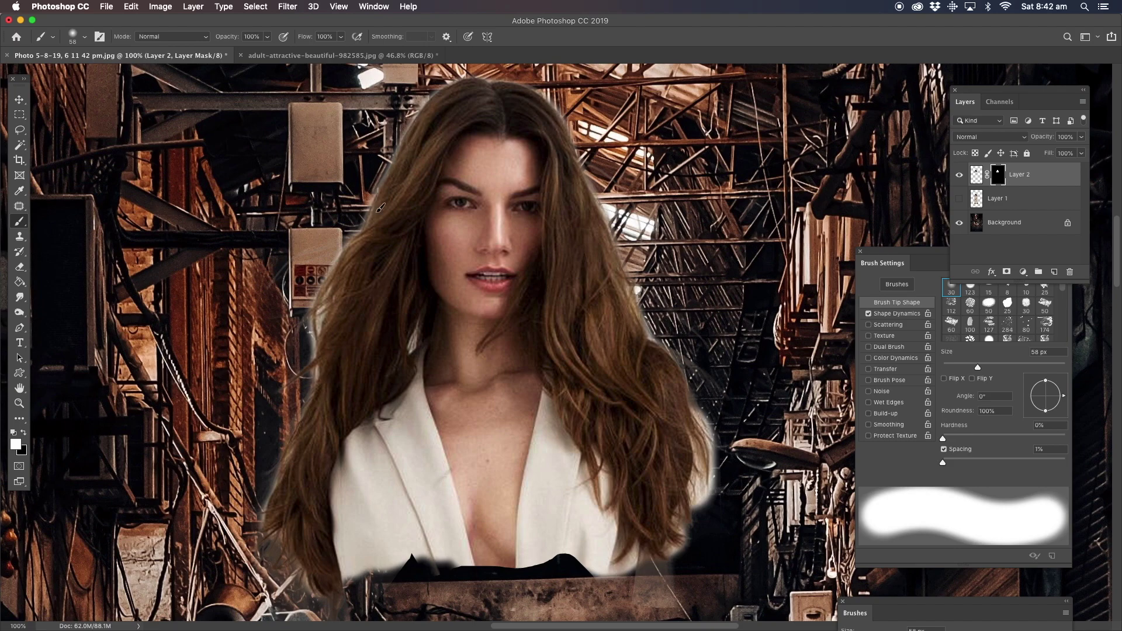
{"action": "left_click", "coordinate": [19, 403]}
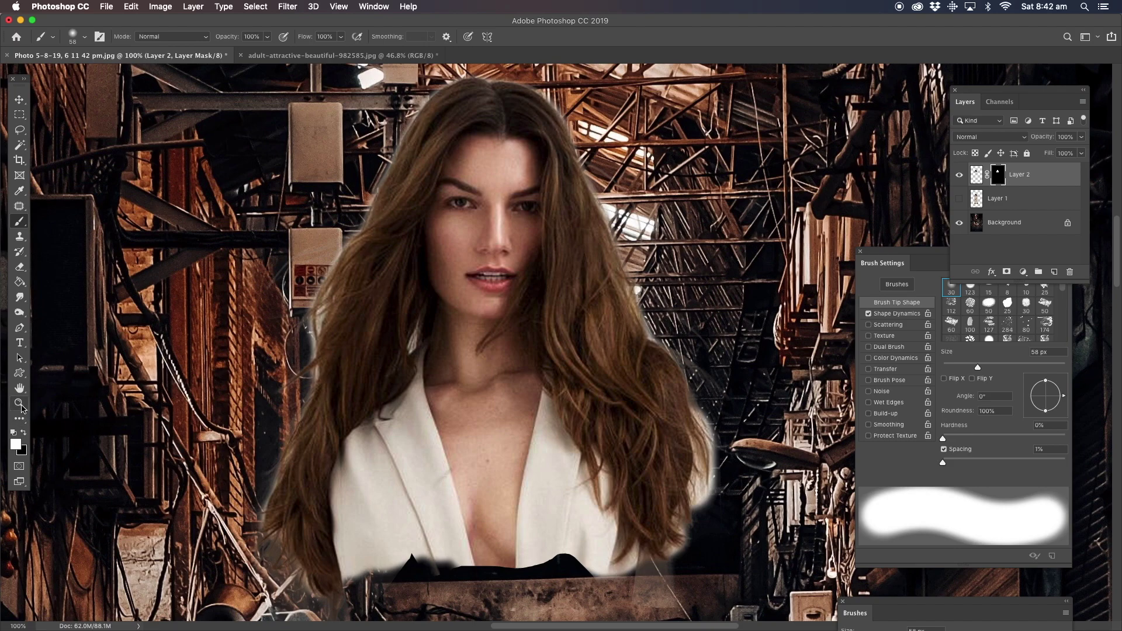
At 200%, paint the grey halo off the left and top hair edges with a black 10 px brush, then zoom to 300%.
{"action": "left_click", "coordinate": [421, 134]}
{"action": "left_click_drag", "start_coordinate": [407, 135], "coordinate": [367, 238]}
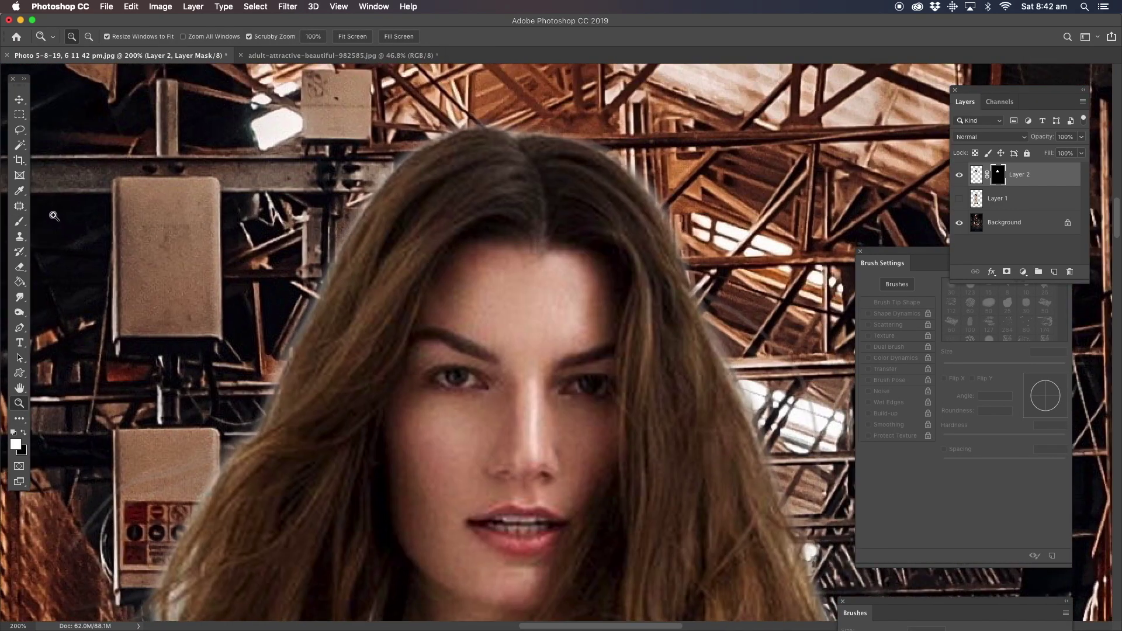
{"action": "key", "text": "b"}
{"action": "left_click", "coordinate": [24, 434]}
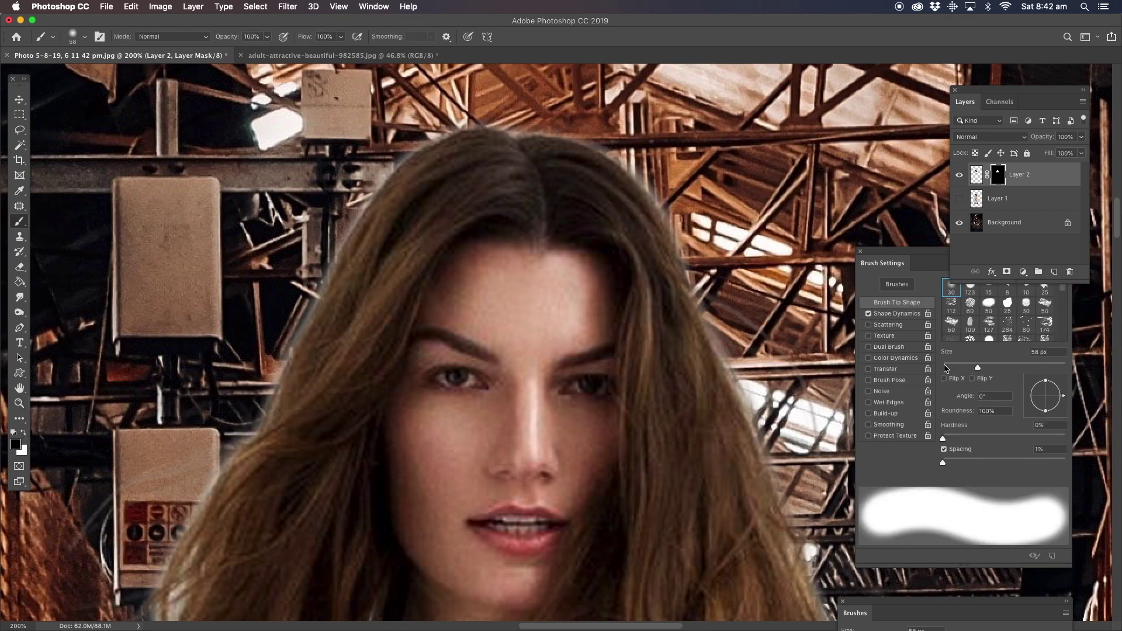
{"action": "left_click", "coordinate": [946, 368]}
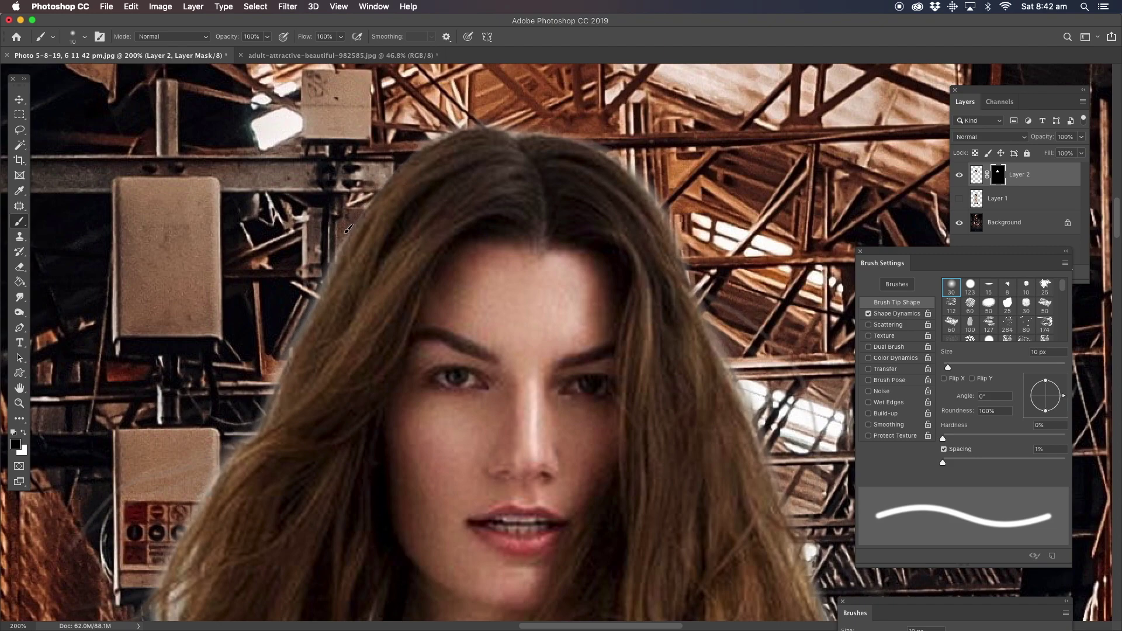
{"action": "left_click_drag", "start_coordinate": [333, 267], "coordinate": [253, 436]}
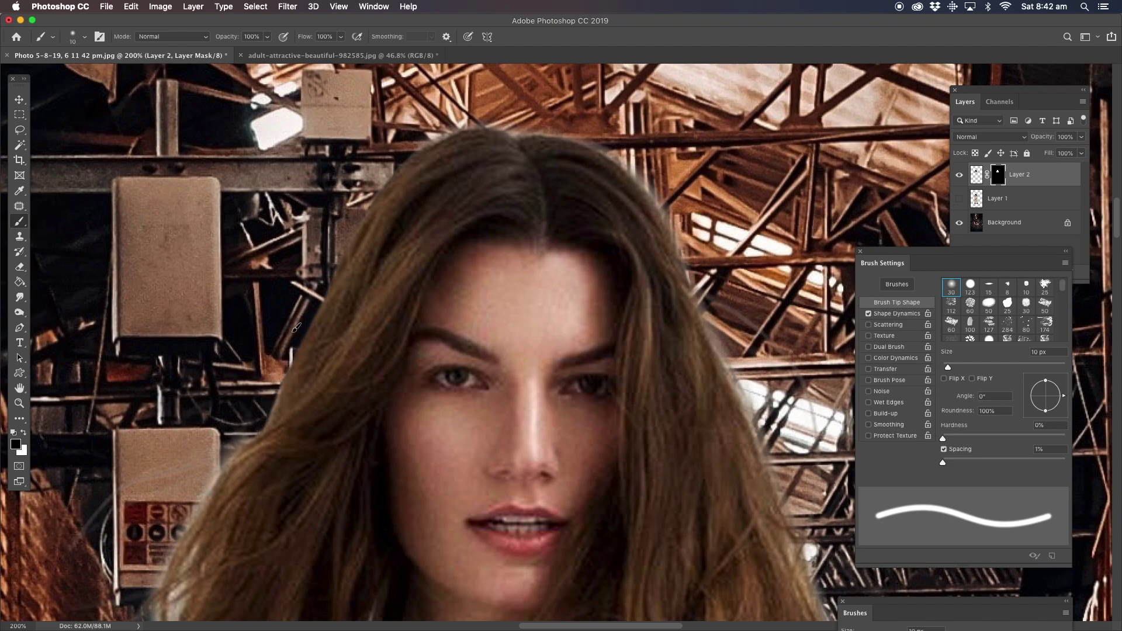
{"action": "mouse_move", "coordinate": [416, 145]}
{"action": "left_mouse_down"}
{"action": "mouse_move", "coordinate": [478, 123]}
{"action": "mouse_move", "coordinate": [604, 149]}
{"action": "mouse_move", "coordinate": [640, 176]}
{"action": "mouse_move", "coordinate": [696, 274]}
{"action": "left_mouse_up"}
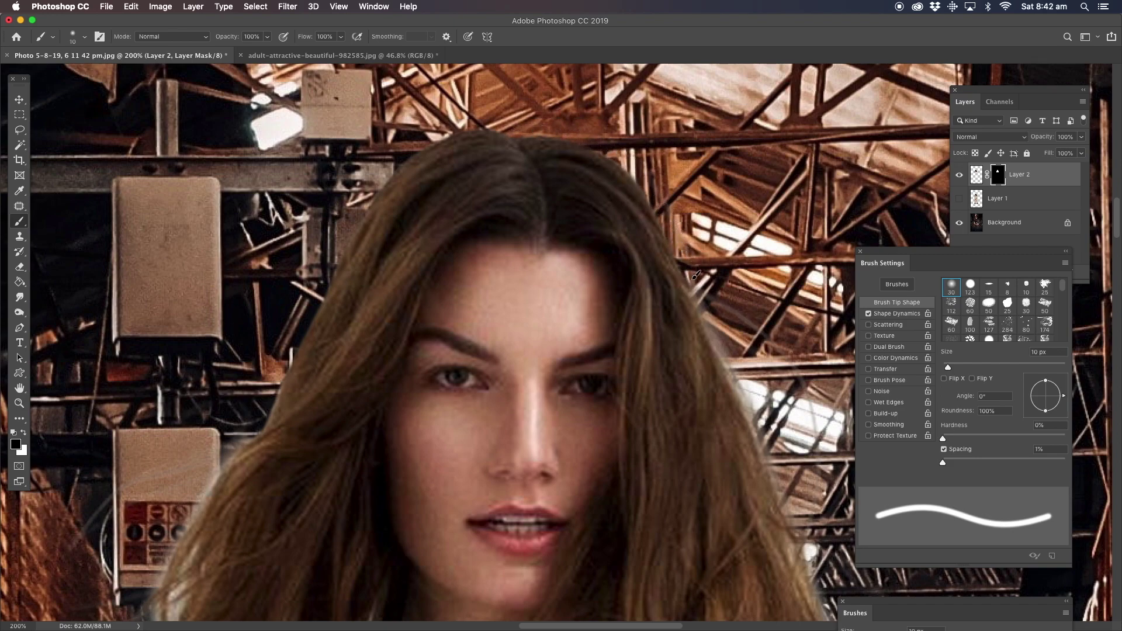
{"action": "scroll", "coordinate": [340, 271], "scroll_direction": "down", "scroll_amount": 5}
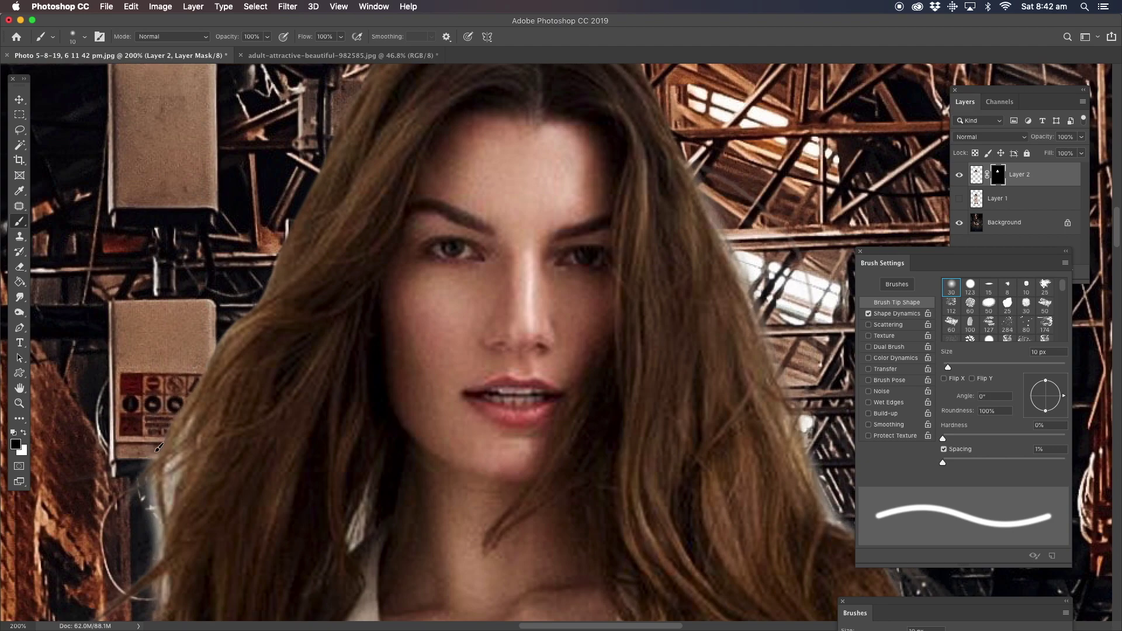
{"action": "left_click_drag", "start_coordinate": [74, 478], "coordinate": [218, 191]}
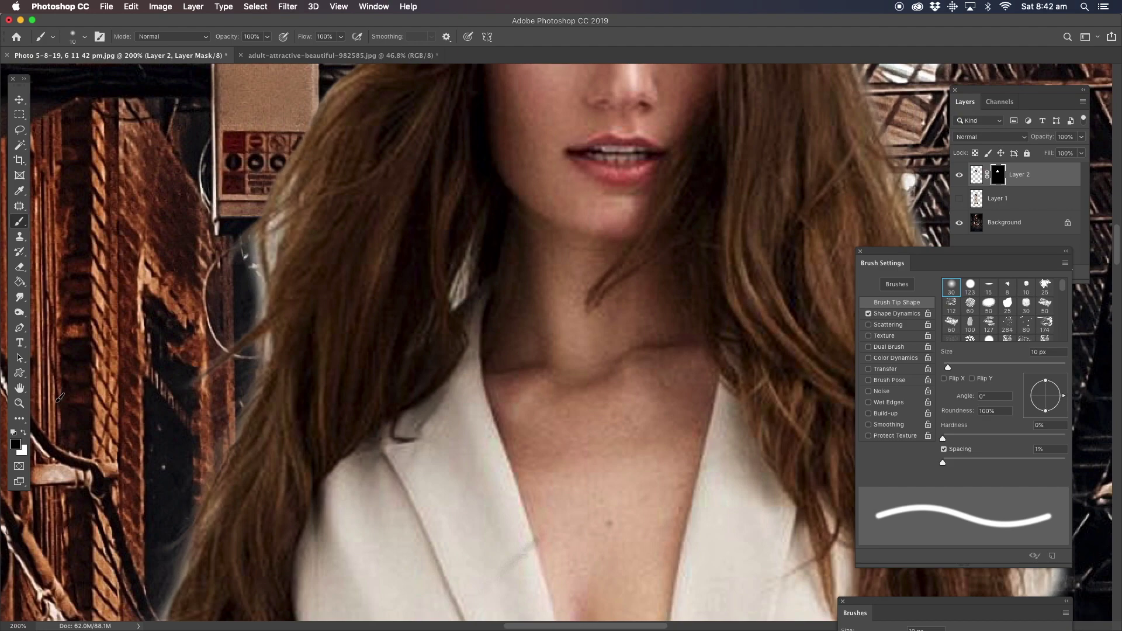
{"action": "key", "text": "z"}
{"action": "left_click", "coordinate": [257, 273]}
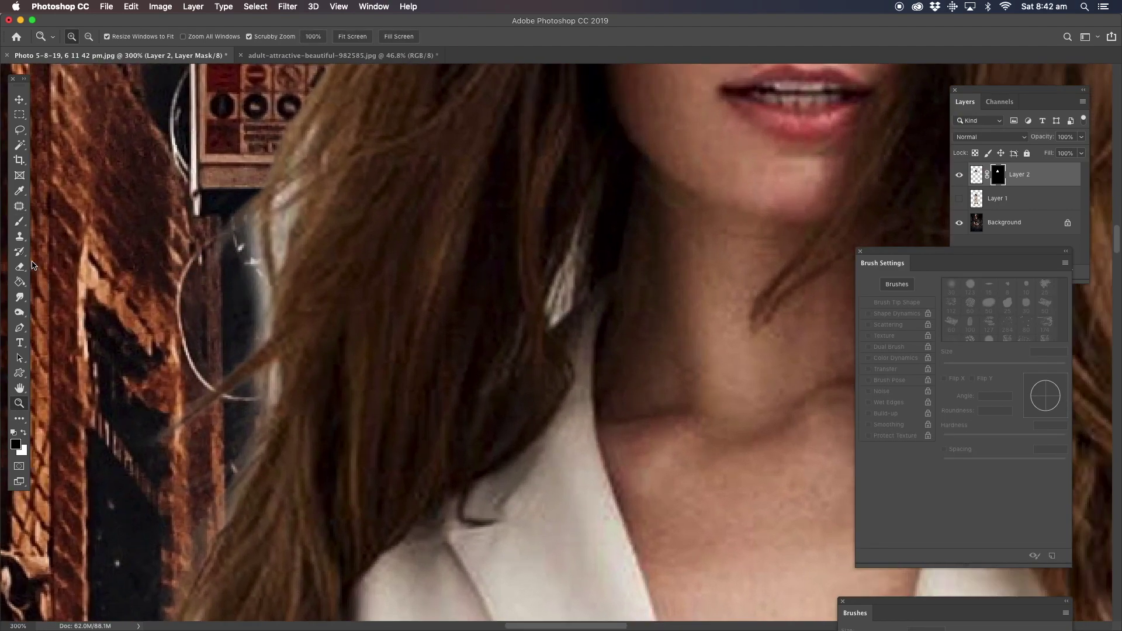
{"action": "key", "text": "b"}
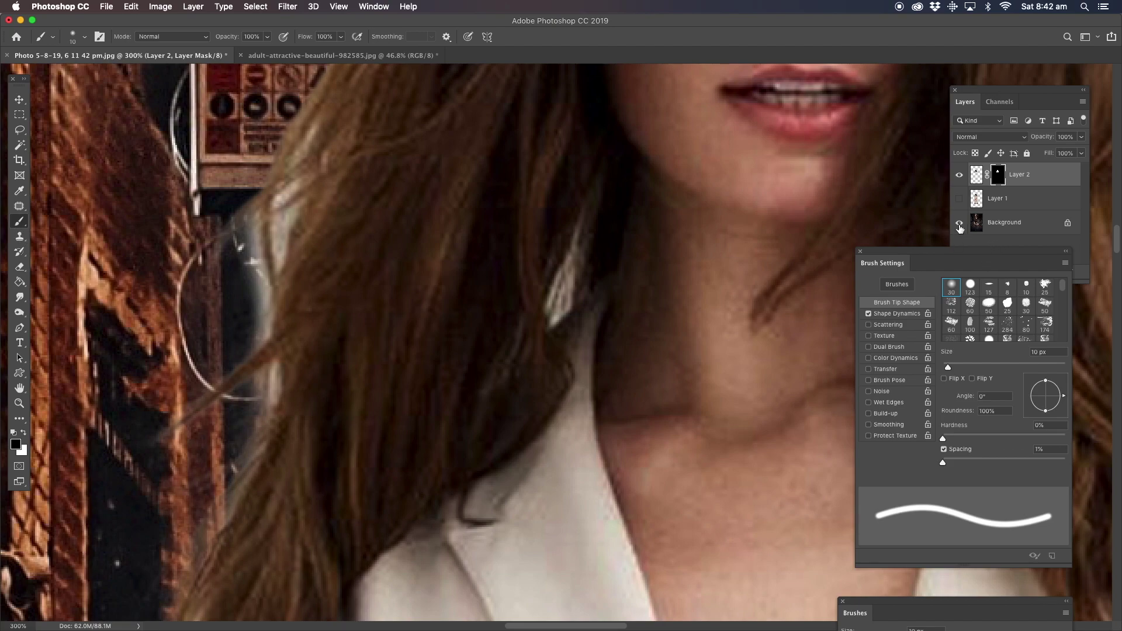
Set brush opacity to 42% and paint away the halo beside the upper hair edge.
{"action": "left_click", "coordinate": [959, 224]}
{"action": "left_click", "coordinate": [960, 223]}
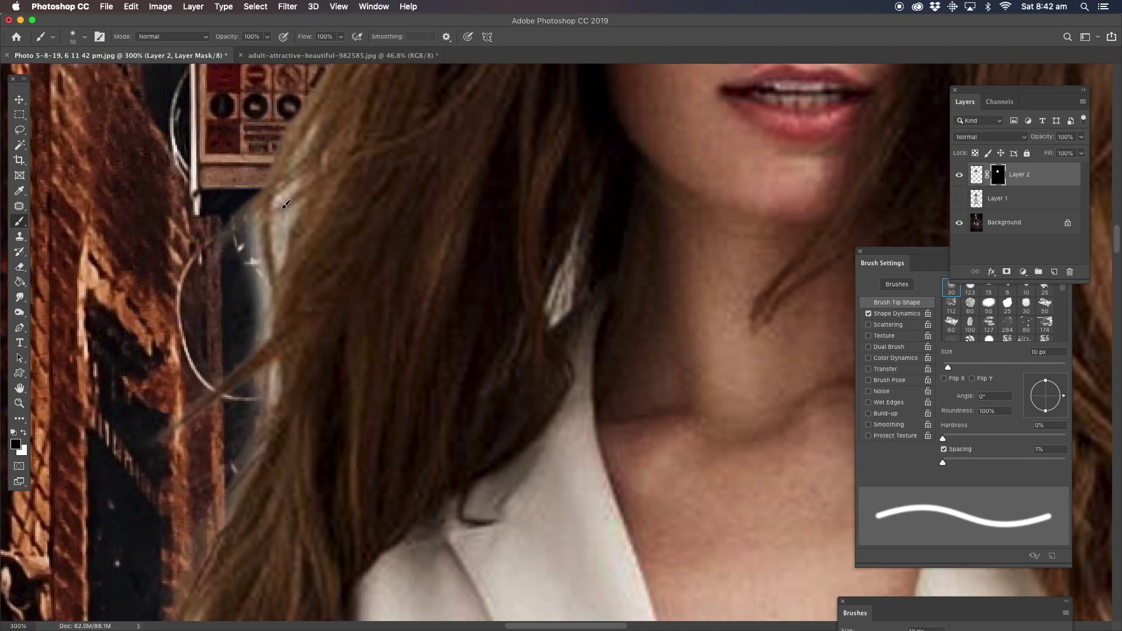
{"action": "left_click_drag", "start_coordinate": [267, 40], "coordinate": [240, 177]}
{"action": "mouse_move", "coordinate": [249, 240]}
{"action": "left_mouse_down"}
{"action": "mouse_move", "coordinate": [257, 229]}
{"action": "mouse_move", "coordinate": [267, 327]}
{"action": "left_mouse_up"}
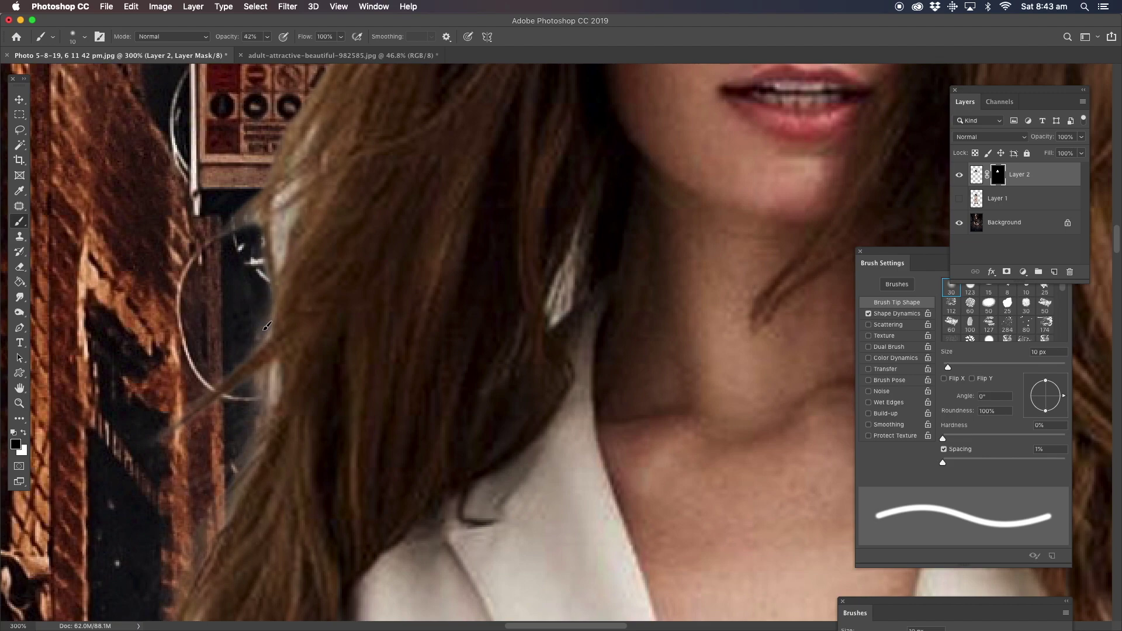
{"action": "mouse_move", "coordinate": [294, 212]}
{"action": "left_mouse_down"}
{"action": "mouse_move", "coordinate": [276, 229]}
{"action": "mouse_move", "coordinate": [295, 203]}
{"action": "mouse_move", "coordinate": [272, 269]}
{"action": "mouse_move", "coordinate": [287, 188]}
{"action": "left_mouse_up"}
{"action": "mouse_move", "coordinate": [302, 149]}
{"action": "left_mouse_down"}
{"action": "mouse_move", "coordinate": [259, 209]}
{"action": "mouse_move", "coordinate": [202, 239]}
{"action": "left_mouse_up"}
{"action": "mouse_move", "coordinate": [269, 209]}
{"action": "left_mouse_down"}
{"action": "mouse_move", "coordinate": [291, 193]}
{"action": "mouse_move", "coordinate": [252, 212]}
{"action": "mouse_move", "coordinate": [301, 181]}
{"action": "mouse_move", "coordinate": [272, 213]}
{"action": "mouse_move", "coordinate": [284, 211]}
{"action": "mouse_move", "coordinate": [295, 236]}
{"action": "left_mouse_up"}
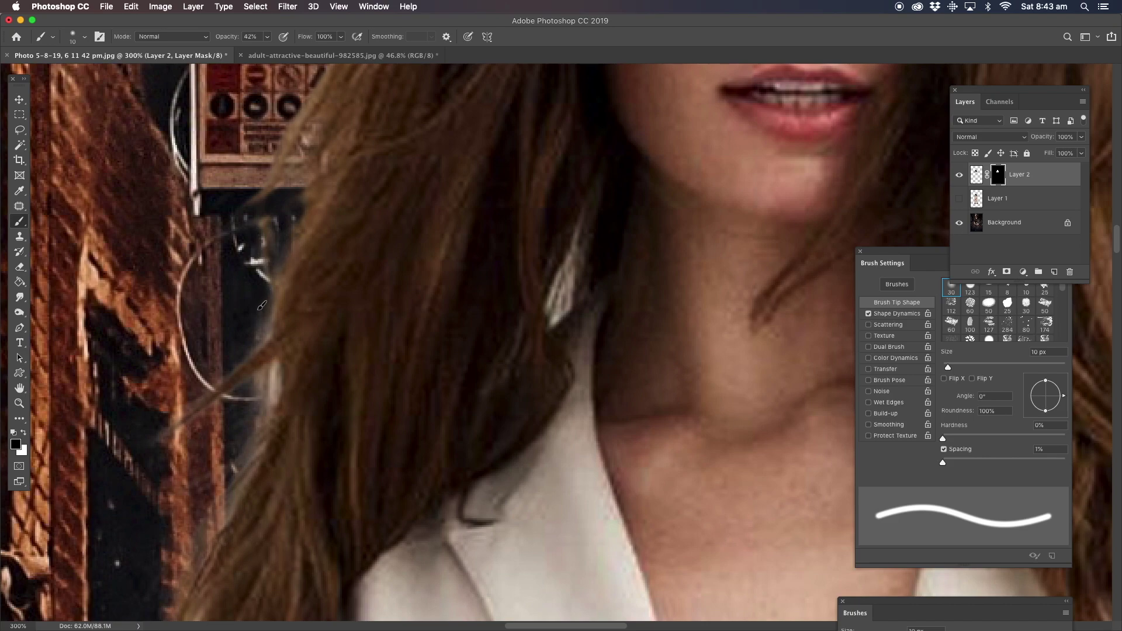
{"action": "mouse_move", "coordinate": [262, 305]}
{"action": "left_mouse_down"}
{"action": "mouse_move", "coordinate": [263, 329]}
{"action": "mouse_move", "coordinate": [277, 282]}
{"action": "mouse_move", "coordinate": [265, 328]}
{"action": "mouse_move", "coordinate": [274, 285]}
{"action": "mouse_move", "coordinate": [260, 334]}
{"action": "mouse_move", "coordinate": [215, 375]}
{"action": "mouse_move", "coordinate": [265, 335]}
{"action": "mouse_move", "coordinate": [227, 372]}
{"action": "left_mouse_up"}
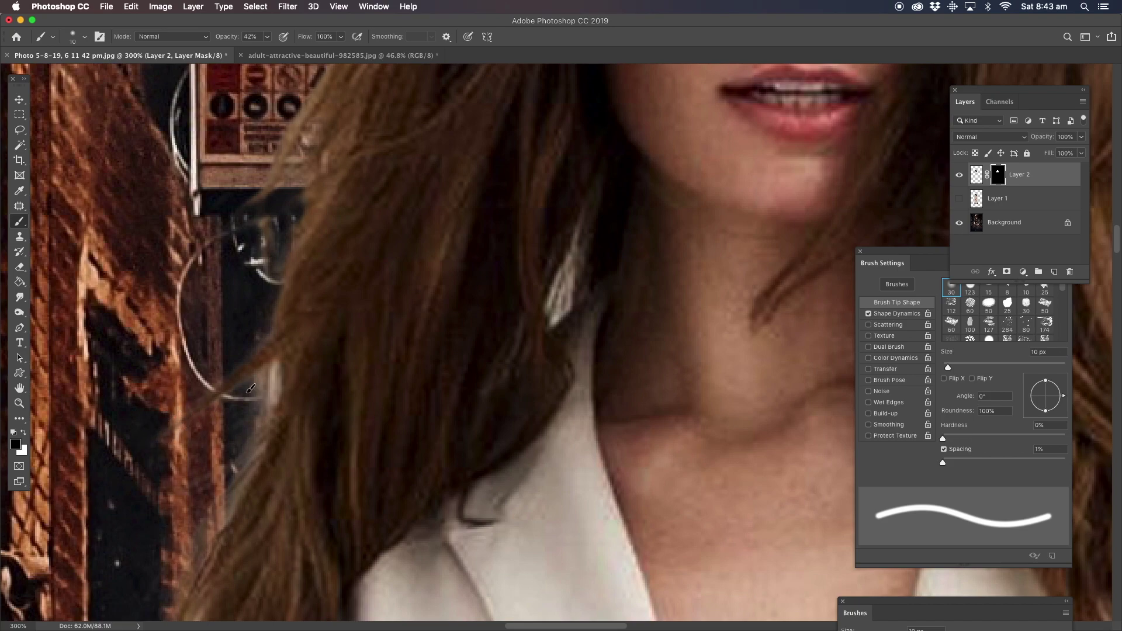
{"action": "mouse_move", "coordinate": [249, 381]}
{"action": "left_mouse_down"}
{"action": "mouse_move", "coordinate": [232, 389]}
{"action": "mouse_move", "coordinate": [273, 365]}
{"action": "mouse_move", "coordinate": [270, 390]}
{"action": "mouse_move", "coordinate": [264, 372]}
{"action": "left_mouse_up"}
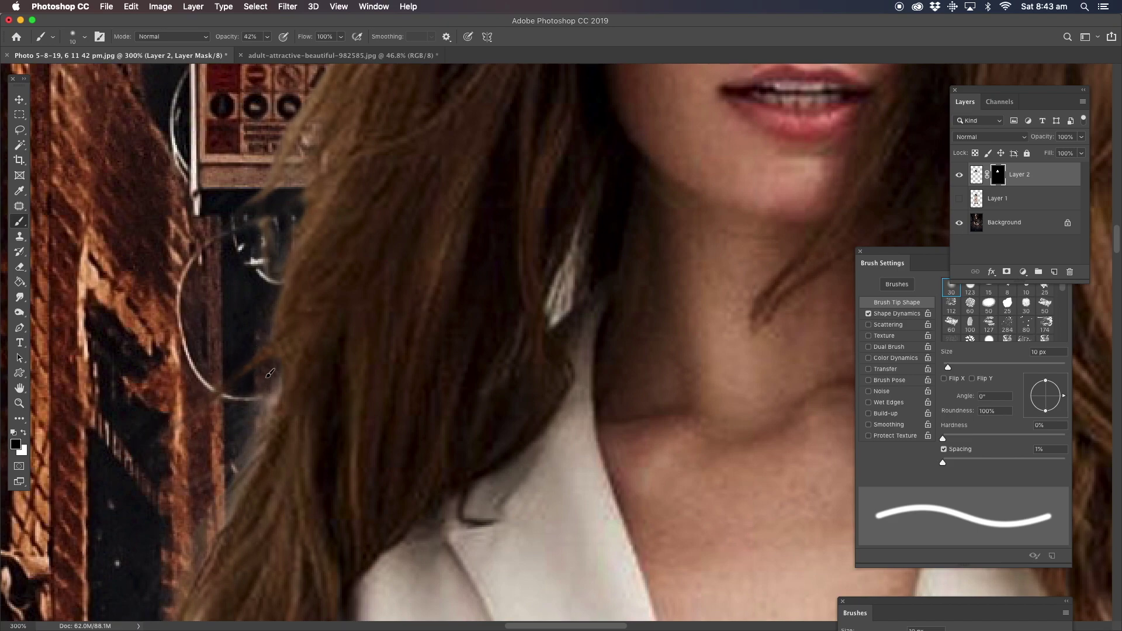
Continue masking the grey halo down the lower and right hair edges.
{"action": "mouse_move", "coordinate": [266, 403]}
{"action": "left_mouse_down"}
{"action": "mouse_move", "coordinate": [245, 450]}
{"action": "mouse_move", "coordinate": [259, 428]}
{"action": "mouse_move", "coordinate": [205, 503]}
{"action": "left_mouse_up"}
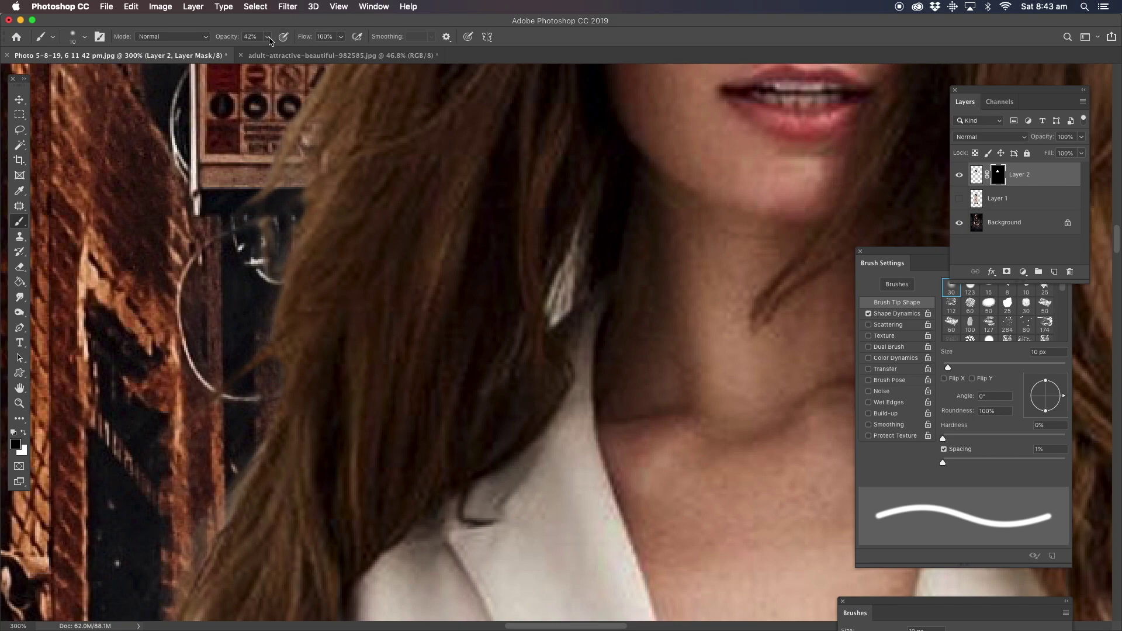
{"action": "mouse_move", "coordinate": [188, 498]}
{"action": "left_mouse_down"}
{"action": "mouse_move", "coordinate": [248, 293]}
{"action": "mouse_move", "coordinate": [332, 221]}
{"action": "mouse_move", "coordinate": [197, 475]}
{"action": "mouse_move", "coordinate": [239, 368]}
{"action": "left_mouse_up"}
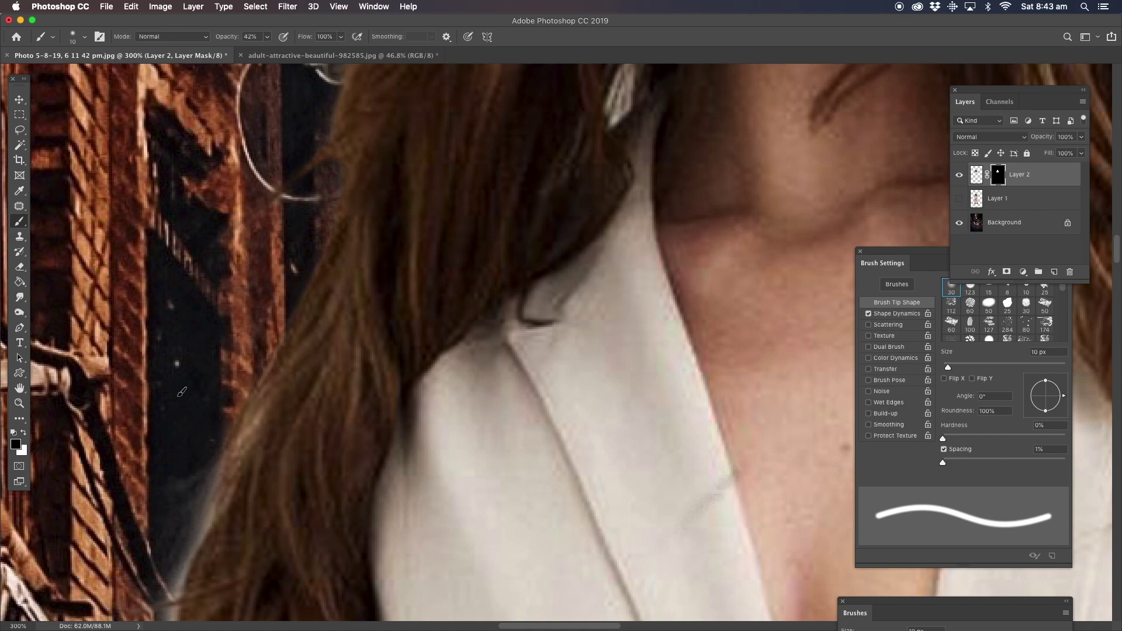
{"action": "mouse_move", "coordinate": [165, 424]}
{"action": "left_mouse_down"}
{"action": "mouse_move", "coordinate": [250, 250]}
{"action": "mouse_move", "coordinate": [251, 324]}
{"action": "mouse_move", "coordinate": [296, 238]}
{"action": "mouse_move", "coordinate": [228, 386]}
{"action": "mouse_move", "coordinate": [275, 292]}
{"action": "mouse_move", "coordinate": [230, 369]}
{"action": "mouse_move", "coordinate": [230, 436]}
{"action": "mouse_move", "coordinate": [237, 406]}
{"action": "mouse_move", "coordinate": [207, 482]}
{"action": "mouse_move", "coordinate": [257, 453]}
{"action": "mouse_move", "coordinate": [225, 488]}
{"action": "left_mouse_up"}
{"action": "mouse_move", "coordinate": [283, 452]}
{"action": "left_mouse_down"}
{"action": "mouse_move", "coordinate": [211, 520]}
{"action": "mouse_move", "coordinate": [206, 551]}
{"action": "left_mouse_up"}
{"action": "mouse_move", "coordinate": [301, 431]}
{"action": "left_mouse_down"}
{"action": "mouse_move", "coordinate": [223, 588]}
{"action": "mouse_move", "coordinate": [286, 498]}
{"action": "mouse_move", "coordinate": [249, 571]}
{"action": "mouse_move", "coordinate": [272, 554]}
{"action": "mouse_move", "coordinate": [317, 312]}
{"action": "mouse_move", "coordinate": [401, 283]}
{"action": "mouse_move", "coordinate": [386, 265]}
{"action": "mouse_move", "coordinate": [342, 345]}
{"action": "mouse_move", "coordinate": [398, 302]}
{"action": "mouse_move", "coordinate": [322, 382]}
{"action": "mouse_move", "coordinate": [420, 300]}
{"action": "mouse_move", "coordinate": [350, 377]}
{"action": "left_mouse_up"}
{"action": "mouse_move", "coordinate": [411, 293]}
{"action": "left_mouse_down"}
{"action": "mouse_move", "coordinate": [396, 320]}
{"action": "mouse_move", "coordinate": [395, 301]}
{"action": "mouse_move", "coordinate": [420, 314]}
{"action": "mouse_move", "coordinate": [395, 380]}
{"action": "mouse_move", "coordinate": [416, 342]}
{"action": "mouse_move", "coordinate": [428, 394]}
{"action": "left_mouse_up"}
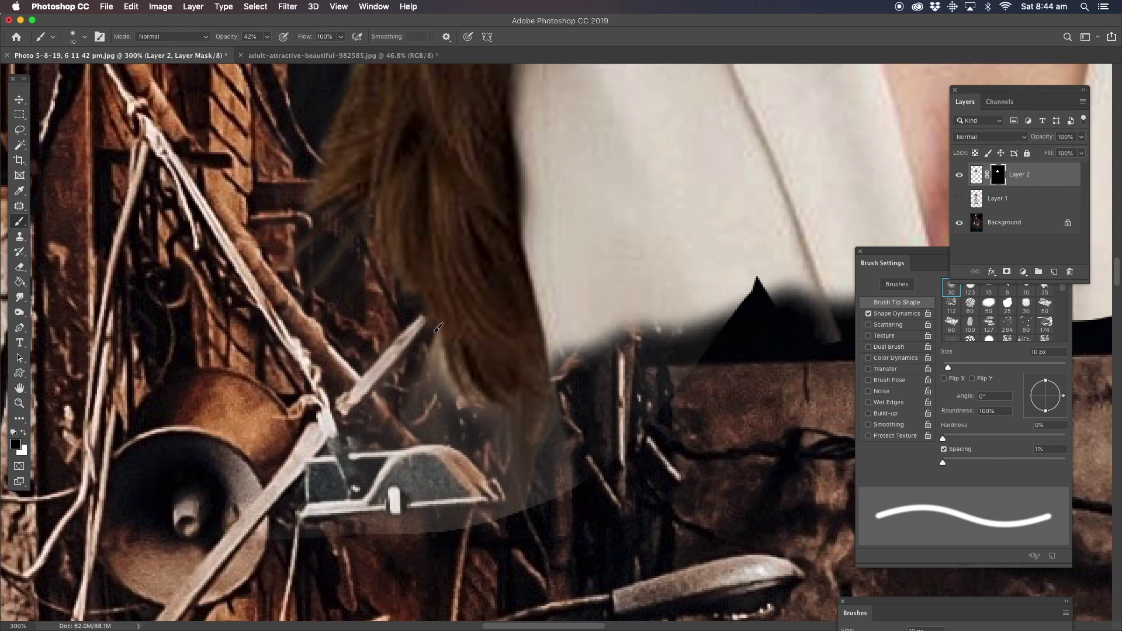
{"action": "mouse_move", "coordinate": [438, 328]}
{"action": "left_mouse_down"}
{"action": "mouse_move", "coordinate": [459, 420]}
{"action": "mouse_move", "coordinate": [429, 351]}
{"action": "mouse_move", "coordinate": [403, 420]}
{"action": "left_mouse_up"}
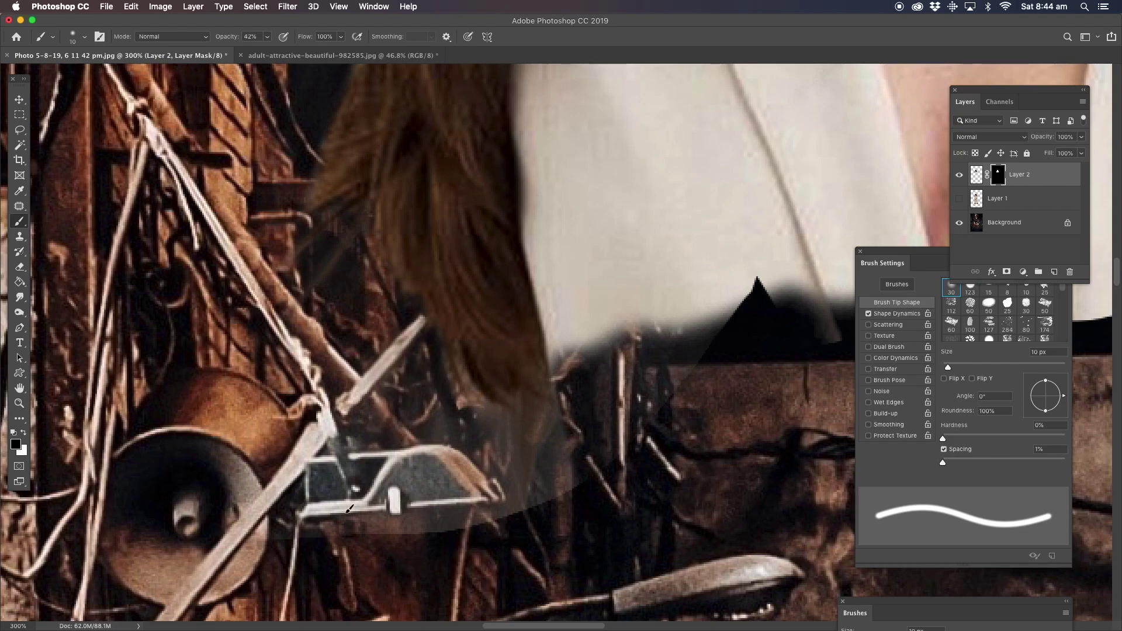
{"action": "mouse_move", "coordinate": [368, 513]}
{"action": "left_mouse_down"}
{"action": "mouse_move", "coordinate": [476, 462]}
{"action": "mouse_move", "coordinate": [365, 553]}
{"action": "left_mouse_up"}
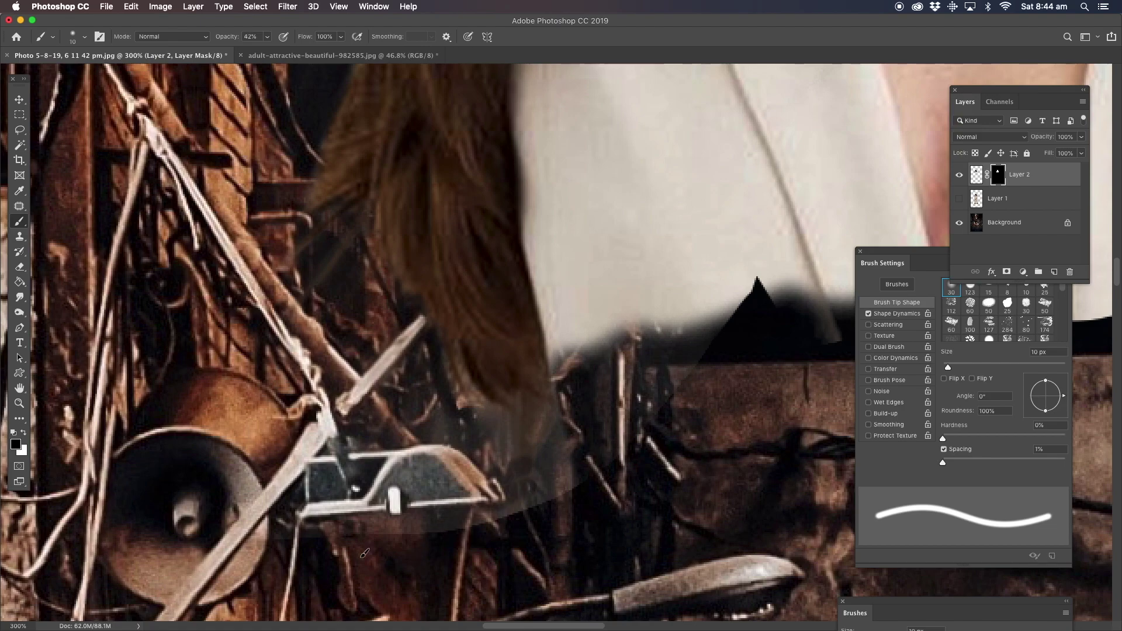
Raise brush opacity to 100% and mask the translucent fringe down the hair edge.
{"action": "left_click", "coordinate": [267, 37]}
{"action": "left_click_drag", "start_coordinate": [266, 52], "coordinate": [333, 52]}
{"action": "mouse_move", "coordinate": [563, 409]}
{"action": "left_mouse_down"}
{"action": "mouse_move", "coordinate": [497, 443]}
{"action": "mouse_move", "coordinate": [515, 426]}
{"action": "mouse_move", "coordinate": [481, 427]}
{"action": "mouse_move", "coordinate": [454, 396]}
{"action": "mouse_move", "coordinate": [466, 401]}
{"action": "mouse_move", "coordinate": [461, 380]}
{"action": "mouse_move", "coordinate": [489, 413]}
{"action": "mouse_move", "coordinate": [360, 492]}
{"action": "mouse_move", "coordinate": [409, 442]}
{"action": "mouse_move", "coordinate": [401, 428]}
{"action": "mouse_move", "coordinate": [431, 381]}
{"action": "mouse_move", "coordinate": [407, 355]}
{"action": "mouse_move", "coordinate": [372, 446]}
{"action": "mouse_move", "coordinate": [508, 434]}
{"action": "mouse_move", "coordinate": [553, 439]}
{"action": "mouse_move", "coordinate": [535, 452]}
{"action": "mouse_move", "coordinate": [585, 452]}
{"action": "mouse_move", "coordinate": [498, 533]}
{"action": "mouse_move", "coordinate": [510, 482]}
{"action": "mouse_move", "coordinate": [487, 449]}
{"action": "mouse_move", "coordinate": [577, 459]}
{"action": "left_mouse_up"}
{"action": "left_click_drag", "start_coordinate": [636, 436], "coordinate": [157, 435]}
{"action": "mouse_move", "coordinate": [284, 401]}
{"action": "left_mouse_down"}
{"action": "mouse_move", "coordinate": [351, 468]}
{"action": "mouse_move", "coordinate": [245, 502]}
{"action": "mouse_move", "coordinate": [255, 515]}
{"action": "mouse_move", "coordinate": [418, 467]}
{"action": "mouse_move", "coordinate": [333, 528]}
{"action": "mouse_move", "coordinate": [409, 499]}
{"action": "left_mouse_up"}
{"action": "left_click_drag", "start_coordinate": [521, 322], "coordinate": [418, 306]}
{"action": "mouse_move", "coordinate": [349, 148]}
{"action": "left_mouse_down"}
{"action": "mouse_move", "coordinate": [376, 234]}
{"action": "mouse_move", "coordinate": [432, 309]}
{"action": "left_mouse_up"}
{"action": "mouse_move", "coordinate": [354, 192]}
{"action": "left_mouse_down"}
{"action": "mouse_move", "coordinate": [369, 254]}
{"action": "mouse_move", "coordinate": [422, 331]}
{"action": "mouse_move", "coordinate": [393, 235]}
{"action": "left_mouse_up"}
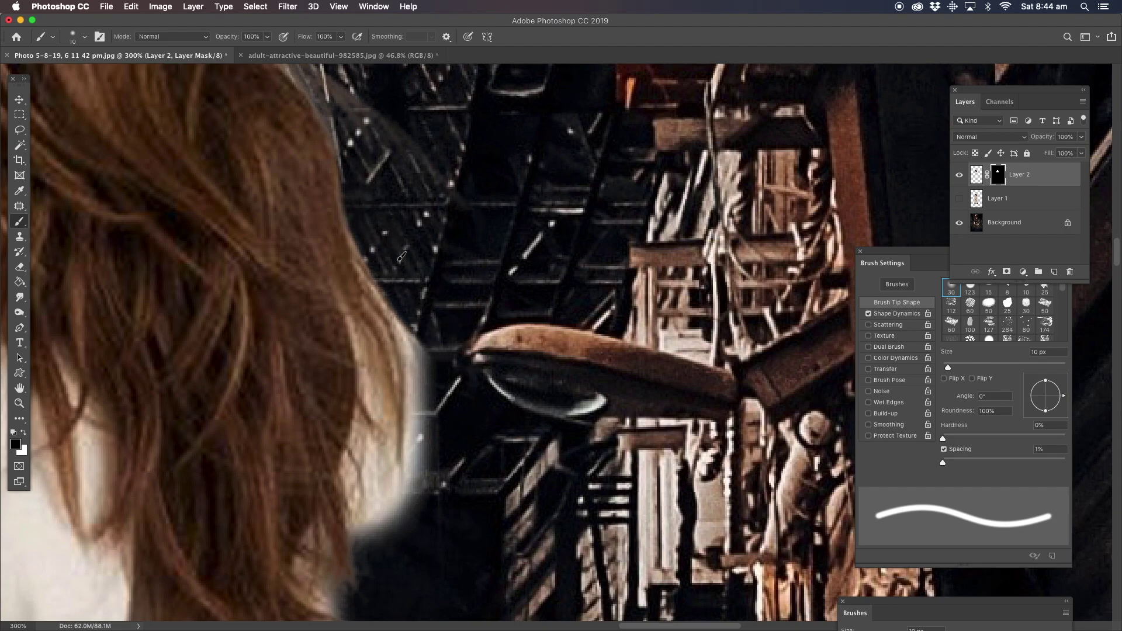
{"action": "mouse_move", "coordinate": [439, 359]}
{"action": "left_mouse_down"}
{"action": "mouse_move", "coordinate": [432, 381]}
{"action": "mouse_move", "coordinate": [386, 291]}
{"action": "mouse_move", "coordinate": [447, 413]}
{"action": "mouse_move", "coordinate": [382, 283]}
{"action": "mouse_move", "coordinate": [409, 344]}
{"action": "mouse_move", "coordinate": [437, 487]}
{"action": "mouse_move", "coordinate": [411, 411]}
{"action": "mouse_move", "coordinate": [415, 555]}
{"action": "mouse_move", "coordinate": [405, 451]}
{"action": "mouse_move", "coordinate": [380, 547]}
{"action": "left_mouse_up"}
Keep masking the fringe along the lower hair and shoulder edge, then bring up zoom options.
{"action": "scroll", "coordinate": [403, 311], "scroll_direction": "down", "scroll_amount": 5}
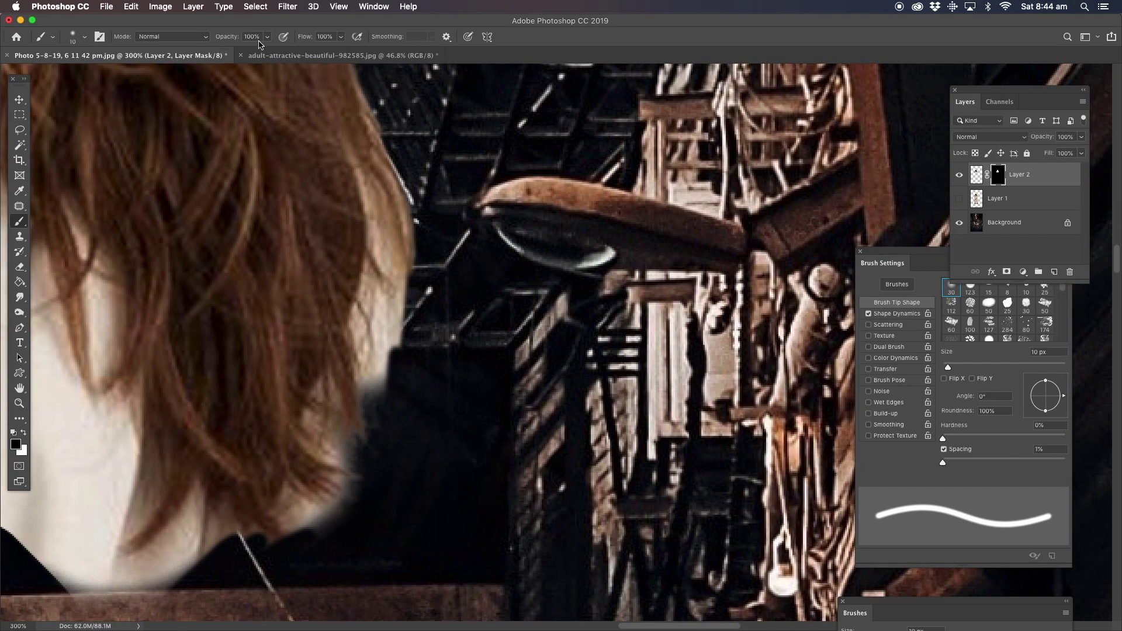
{"action": "left_click", "coordinate": [264, 38]}
{"action": "mouse_move", "coordinate": [416, 265]}
{"action": "left_mouse_down"}
{"action": "mouse_move", "coordinate": [389, 362]}
{"action": "mouse_move", "coordinate": [363, 175]}
{"action": "mouse_move", "coordinate": [406, 380]}
{"action": "mouse_move", "coordinate": [392, 251]}
{"action": "mouse_move", "coordinate": [398, 302]}
{"action": "mouse_move", "coordinate": [379, 386]}
{"action": "mouse_move", "coordinate": [361, 304]}
{"action": "mouse_move", "coordinate": [380, 412]}
{"action": "mouse_move", "coordinate": [389, 410]}
{"action": "mouse_move", "coordinate": [377, 315]}
{"action": "mouse_move", "coordinate": [359, 362]}
{"action": "mouse_move", "coordinate": [386, 260]}
{"action": "left_mouse_up"}
{"action": "mouse_move", "coordinate": [408, 318]}
{"action": "left_mouse_down"}
{"action": "mouse_move", "coordinate": [373, 194]}
{"action": "mouse_move", "coordinate": [377, 257]}
{"action": "mouse_move", "coordinate": [403, 266]}
{"action": "left_mouse_up"}
{"action": "mouse_move", "coordinate": [357, 456]}
{"action": "left_mouse_down"}
{"action": "mouse_move", "coordinate": [412, 273]}
{"action": "mouse_move", "coordinate": [367, 272]}
{"action": "mouse_move", "coordinate": [370, 260]}
{"action": "mouse_move", "coordinate": [376, 284]}
{"action": "mouse_move", "coordinate": [351, 258]}
{"action": "mouse_move", "coordinate": [353, 234]}
{"action": "mouse_move", "coordinate": [344, 238]}
{"action": "mouse_move", "coordinate": [397, 301]}
{"action": "left_mouse_up"}
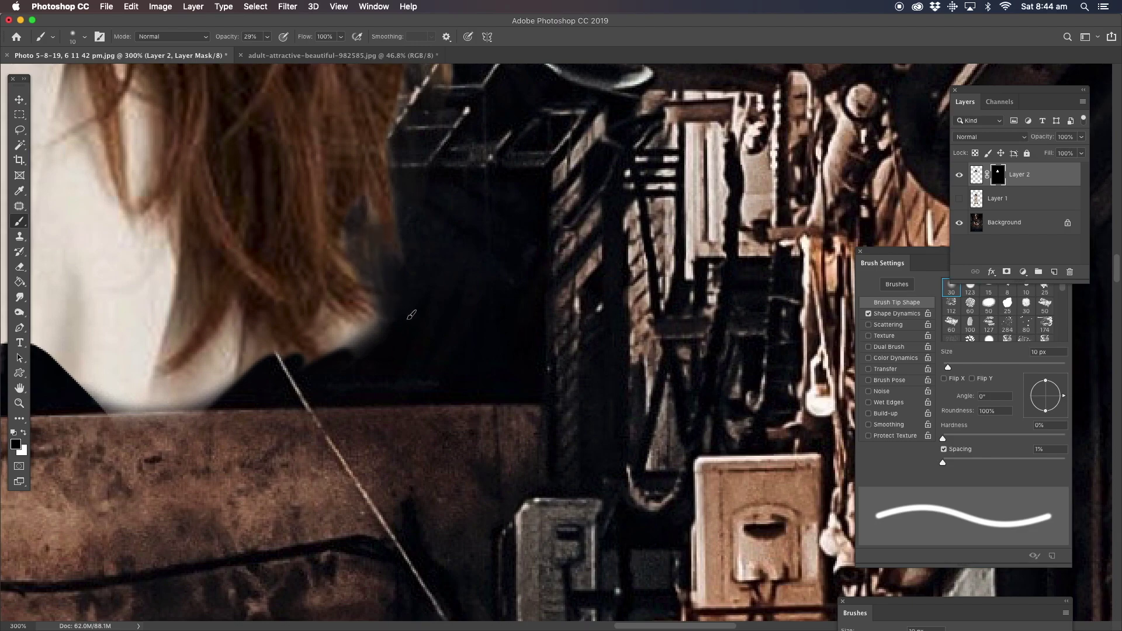
{"action": "left_click", "coordinate": [18, 404]}
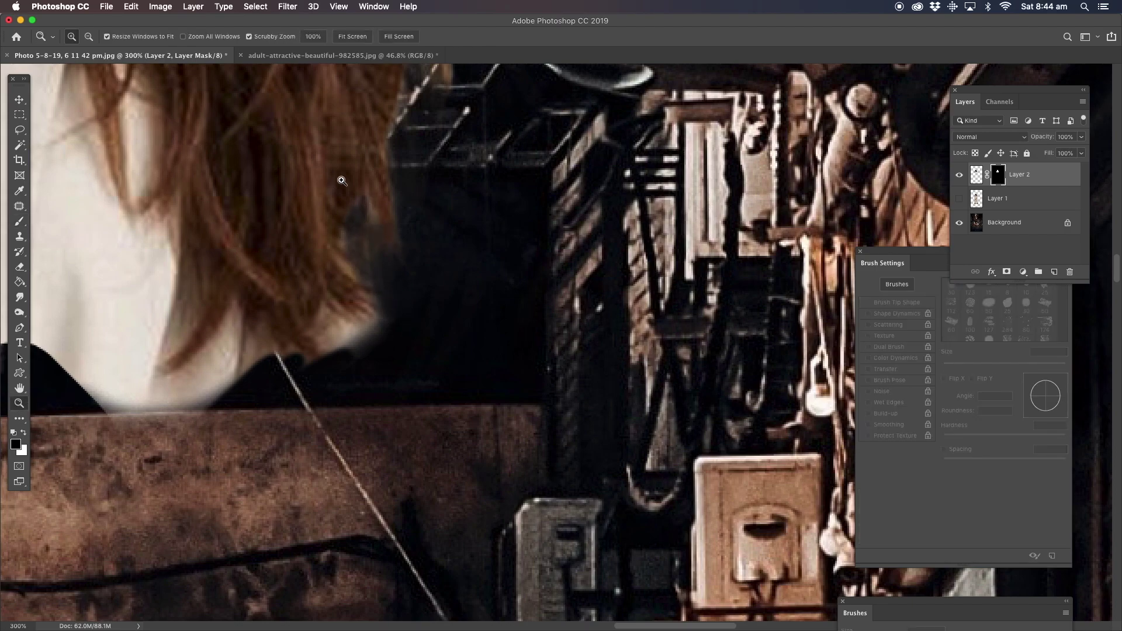
{"action": "right_click", "coordinate": [371, 170]}
Rotate the view sideways at 200% and paint the mask along the top hair edge.
{"action": "left_click", "coordinate": [400, 176]}
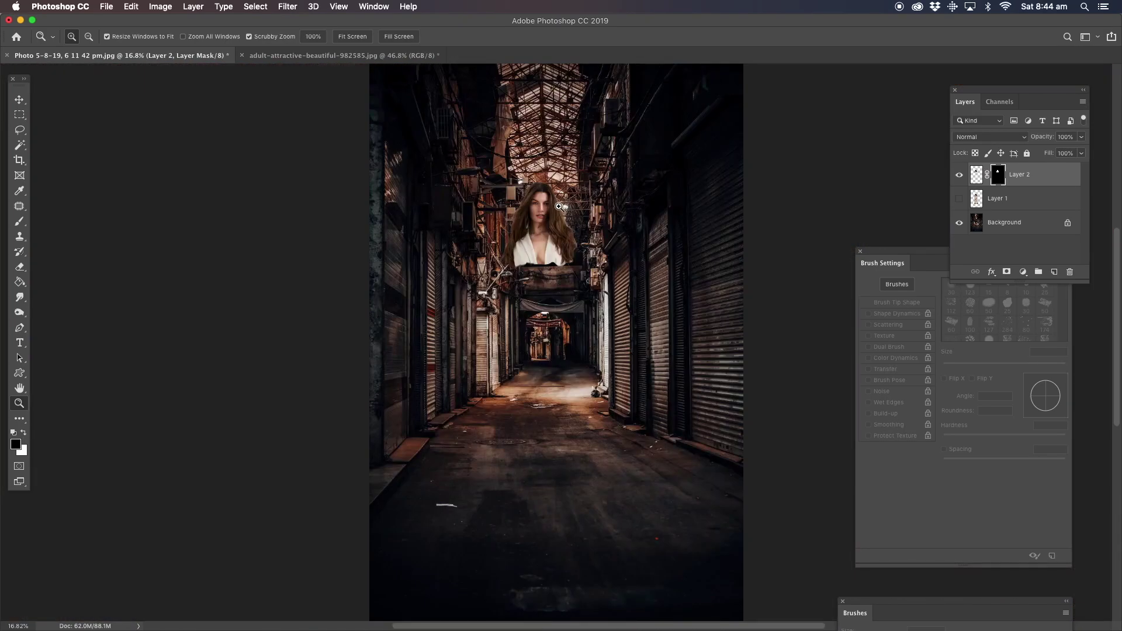
{"action": "left_click_drag", "start_coordinate": [558, 206], "coordinate": [490, 245]}
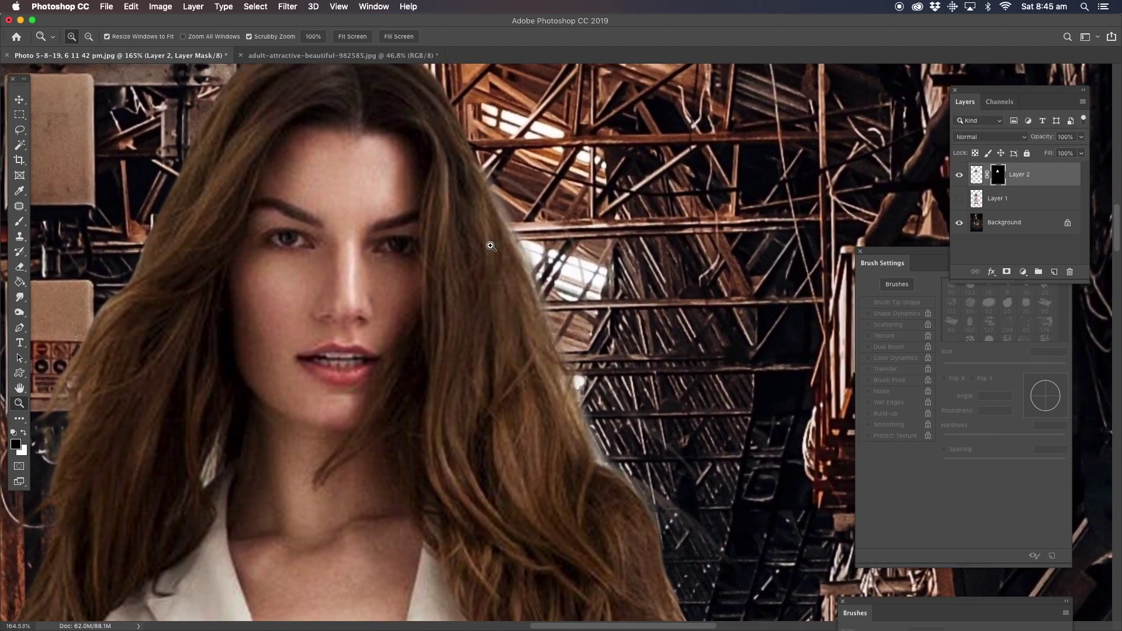
{"action": "key", "text": "r"}
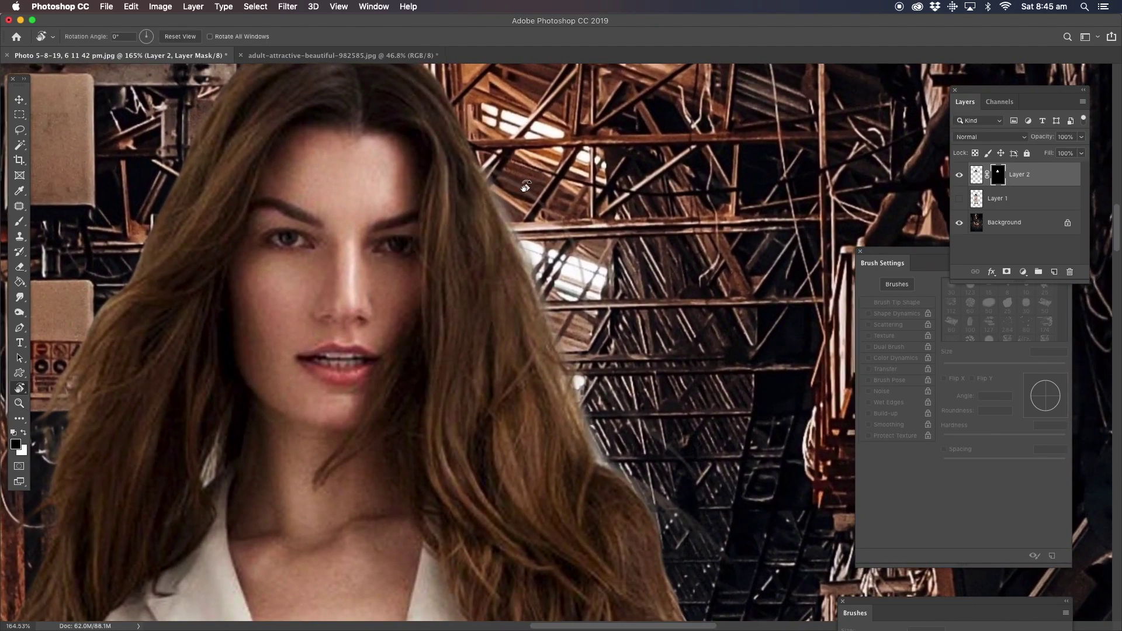
{"action": "left_click_drag", "start_coordinate": [529, 183], "coordinate": [212, 418]}
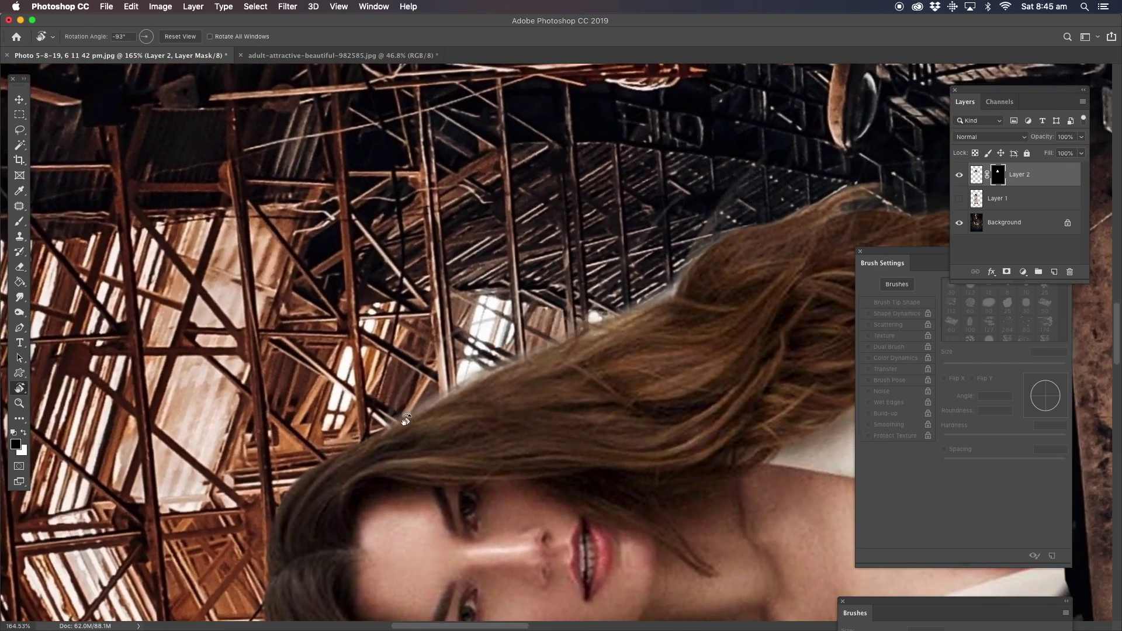
{"action": "key", "text": "z"}
{"action": "scroll", "coordinate": [403, 315], "scroll_direction": "down", "scroll_amount": 5}
{"action": "left_click", "coordinate": [403, 316]}
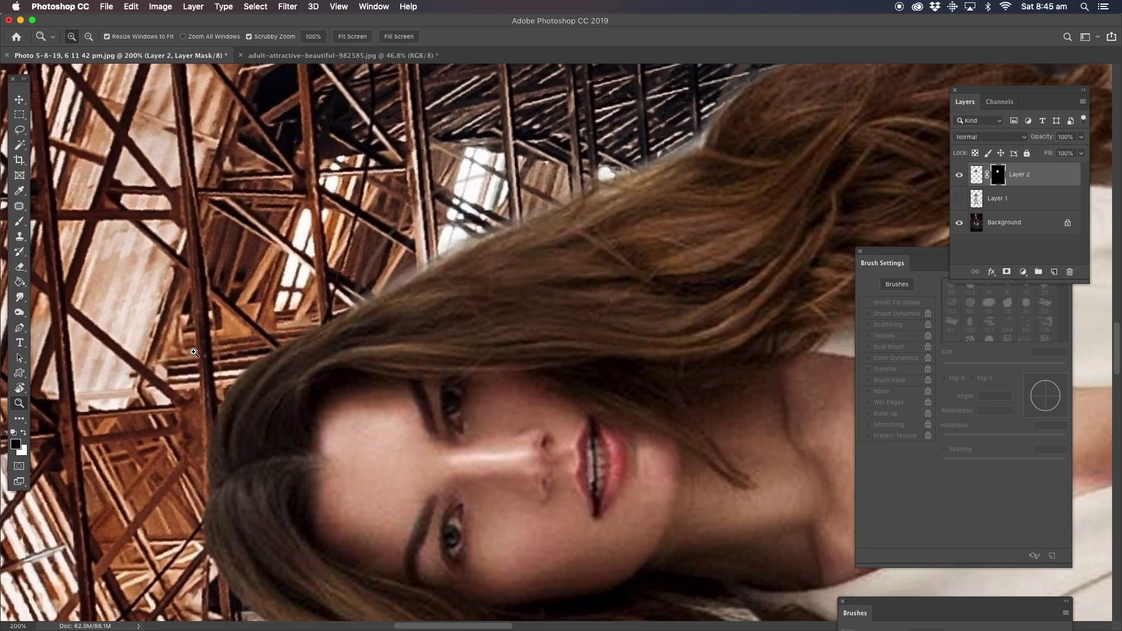
{"action": "left_click", "coordinate": [21, 269]}
{"action": "left_click", "coordinate": [21, 224]}
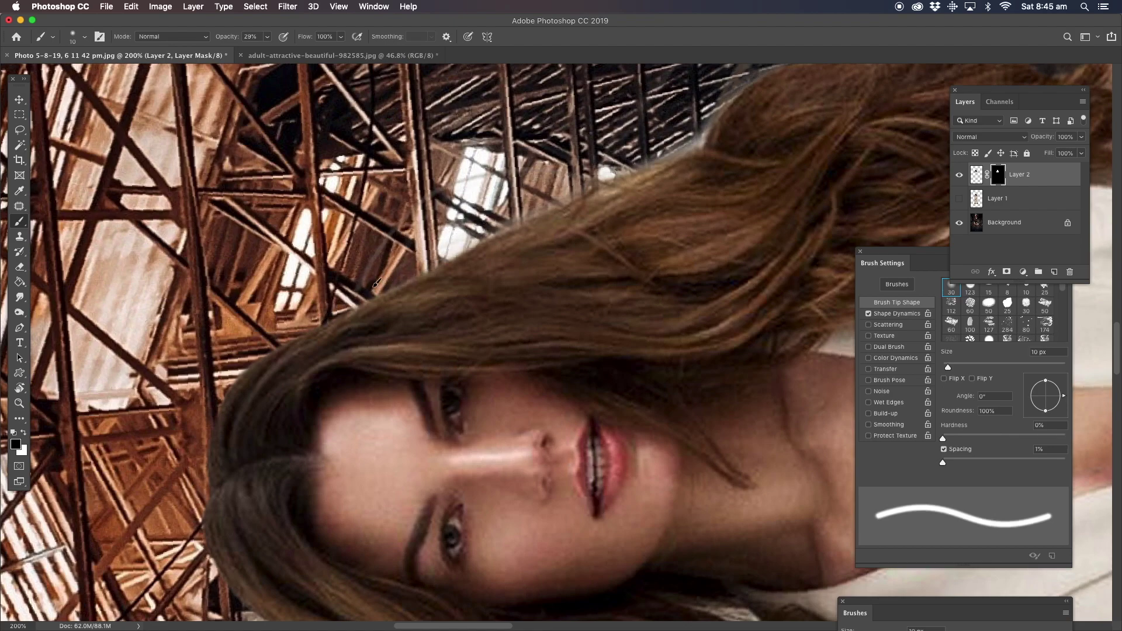
{"action": "left_click_drag", "start_coordinate": [377, 283], "coordinate": [635, 165]}
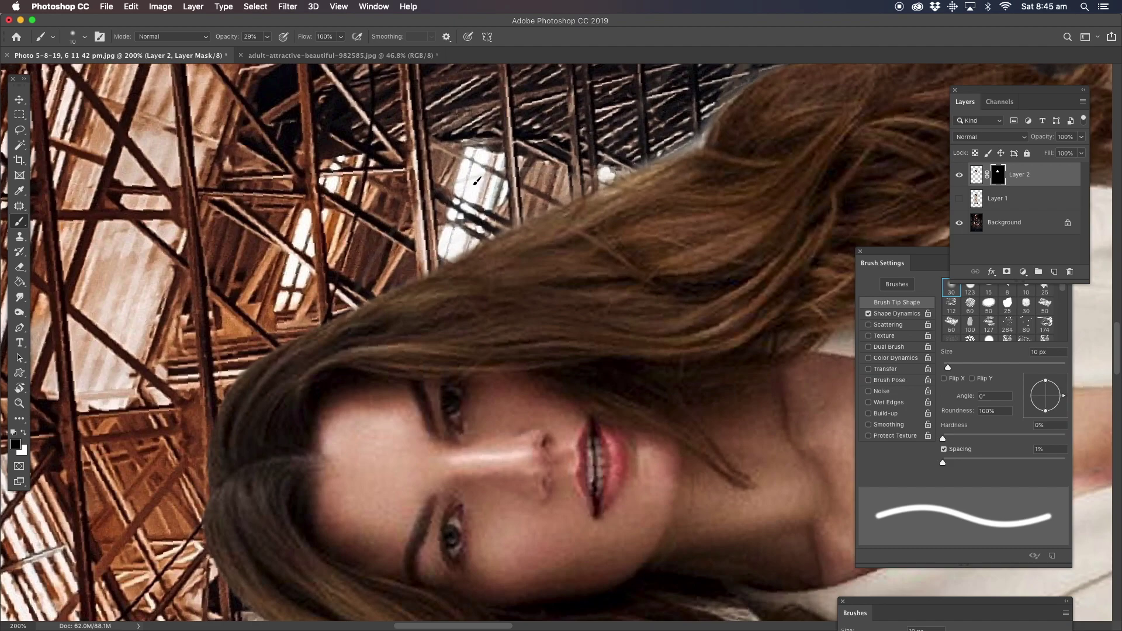
{"action": "left_click_drag", "start_coordinate": [512, 199], "coordinate": [699, 139]}
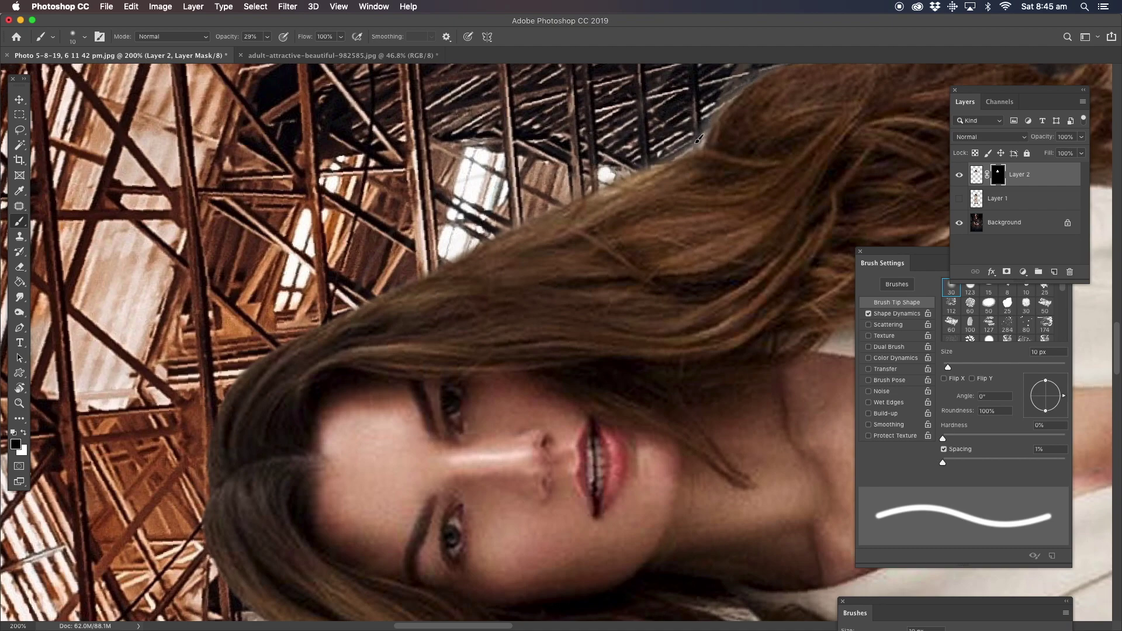
Refine the mask along the far end of the hair outline.
{"action": "scroll", "coordinate": [585, 169], "scroll_direction": "right", "scroll_amount": 10}
{"action": "scroll", "coordinate": [584, 170], "scroll_direction": "up", "scroll_amount": 4}
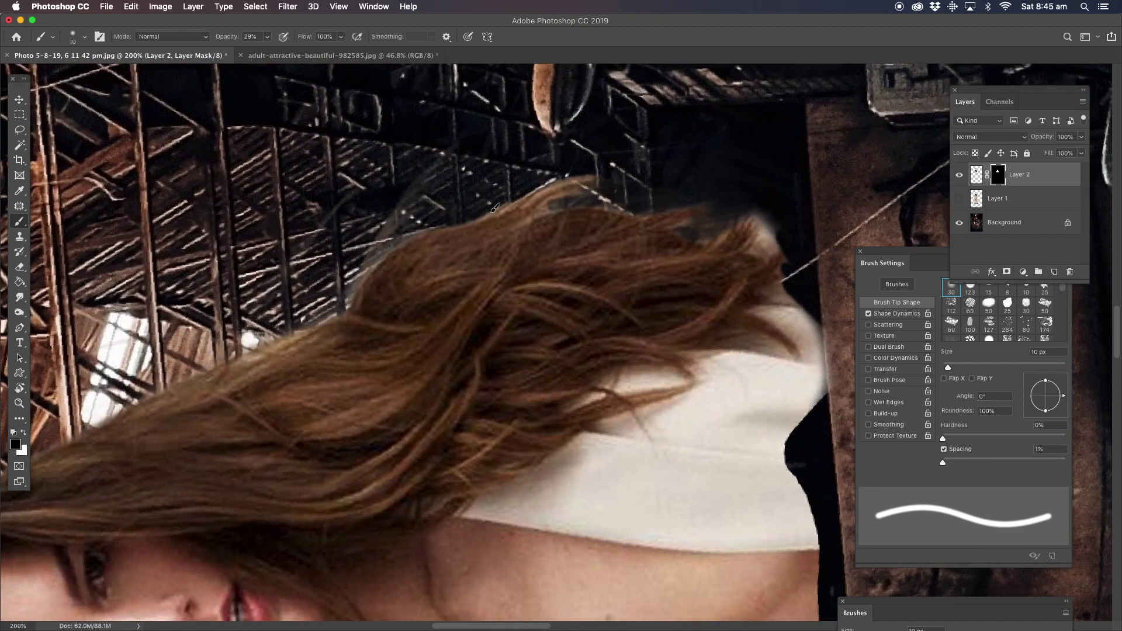
{"action": "mouse_move", "coordinate": [374, 261]}
{"action": "left_mouse_down"}
{"action": "mouse_move", "coordinate": [365, 277]}
{"action": "mouse_move", "coordinate": [450, 215]}
{"action": "left_mouse_up"}
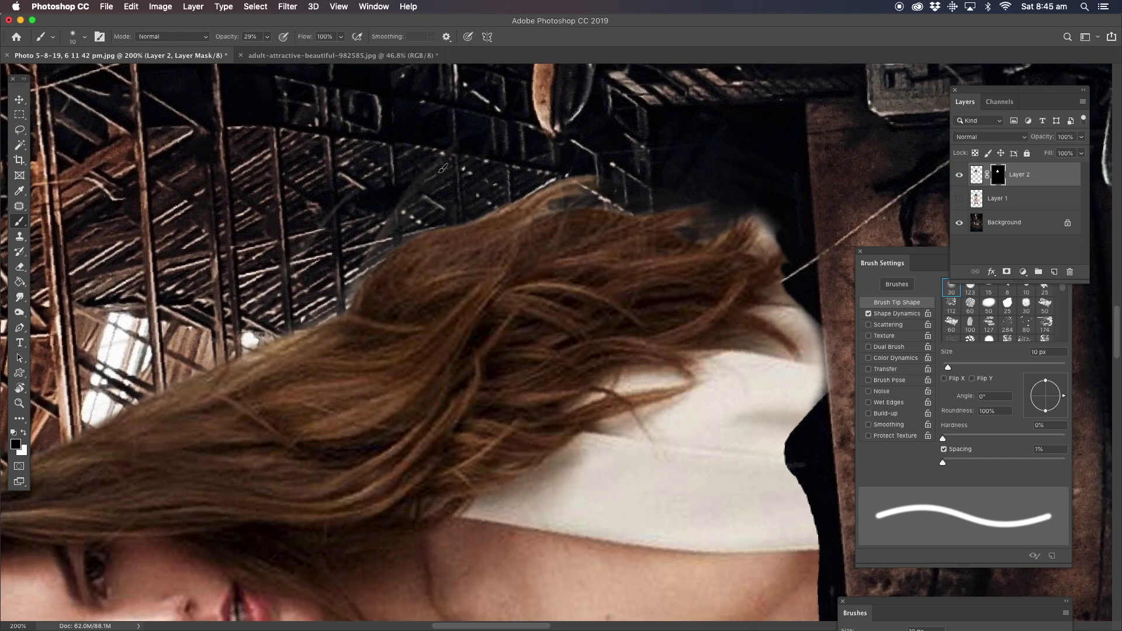
{"action": "mouse_move", "coordinate": [380, 283]}
{"action": "left_mouse_down"}
{"action": "mouse_move", "coordinate": [354, 298]}
{"action": "mouse_move", "coordinate": [432, 215]}
{"action": "left_mouse_up"}
{"action": "mouse_move", "coordinate": [551, 204]}
{"action": "left_mouse_down"}
{"action": "mouse_move", "coordinate": [645, 187]}
{"action": "mouse_move", "coordinate": [561, 200]}
{"action": "mouse_move", "coordinate": [578, 195]}
{"action": "mouse_move", "coordinate": [551, 176]}
{"action": "left_mouse_up"}
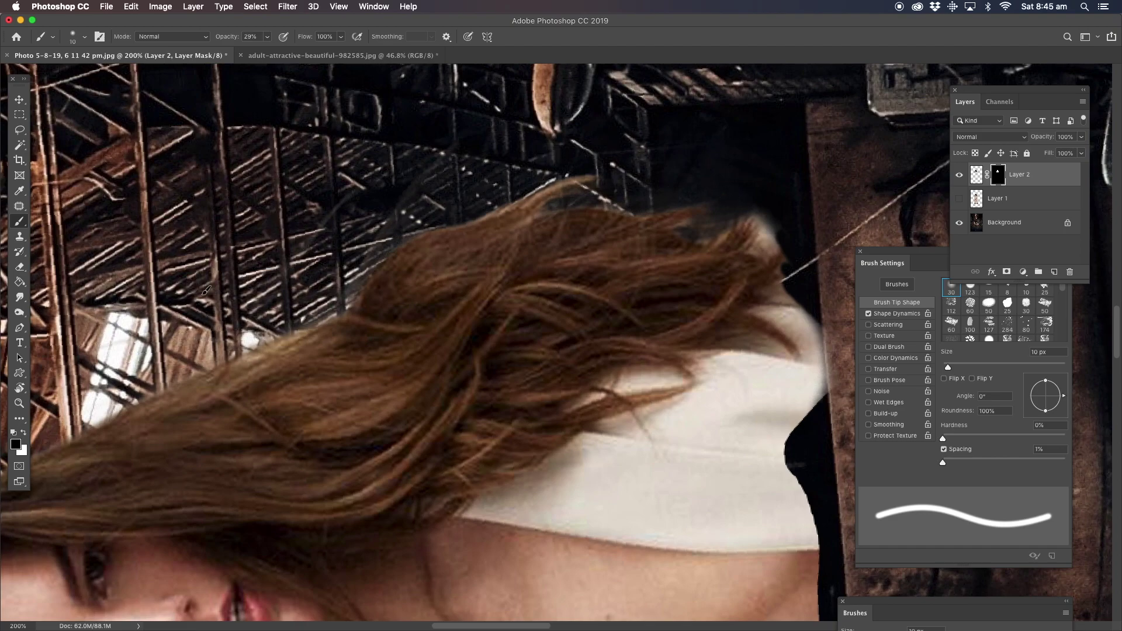
Reset the view rotation to 0°, fit the image on screen, and switch to the model photo.
{"action": "key", "text": "r"}
{"action": "mouse_move", "coordinate": [381, 289]}
{"action": "left_mouse_down"}
{"action": "mouse_move", "coordinate": [561, 175]}
{"action": "mouse_move", "coordinate": [670, 225]}
{"action": "mouse_move", "coordinate": [638, 208]}
{"action": "left_mouse_up"}
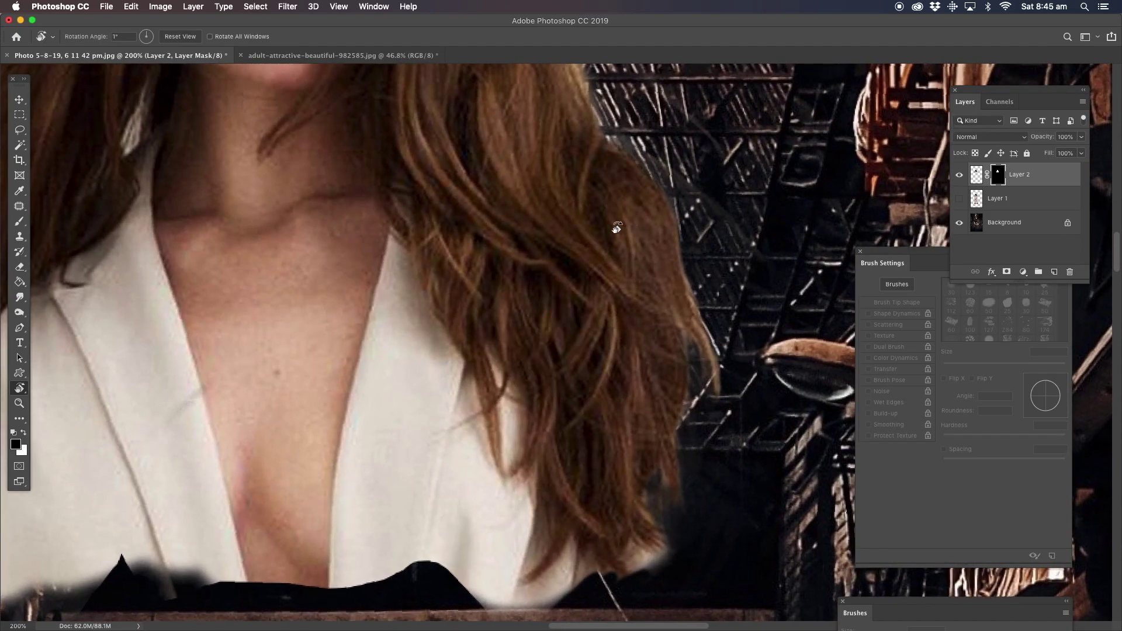
{"action": "key", "text": "b"}
{"action": "left_click", "coordinate": [19, 403]}
{"action": "right_click", "coordinate": [374, 176]}
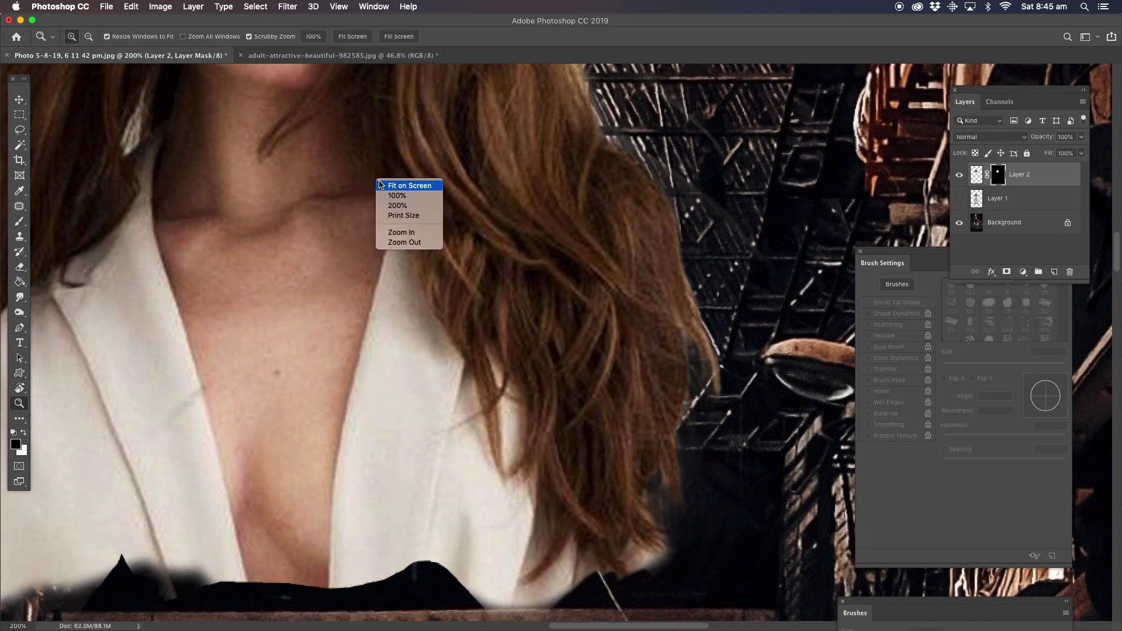
{"action": "left_click", "coordinate": [404, 182]}
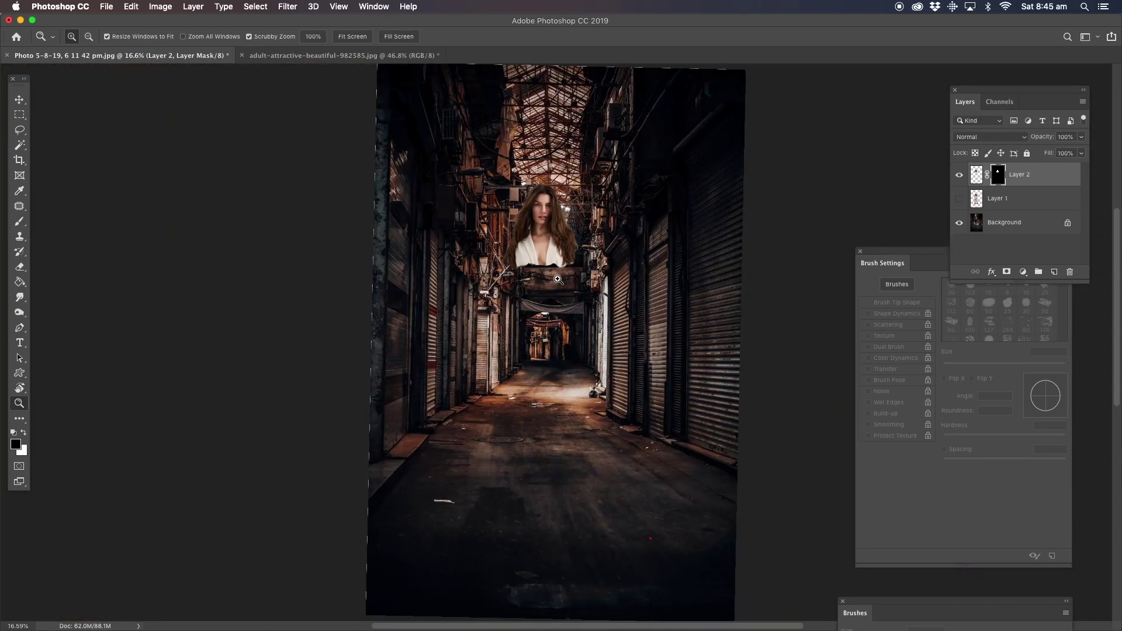
{"action": "key", "text": "r"}
{"action": "left_click_drag", "start_coordinate": [482, 250], "coordinate": [484, 249]}
{"action": "key", "text": "z"}
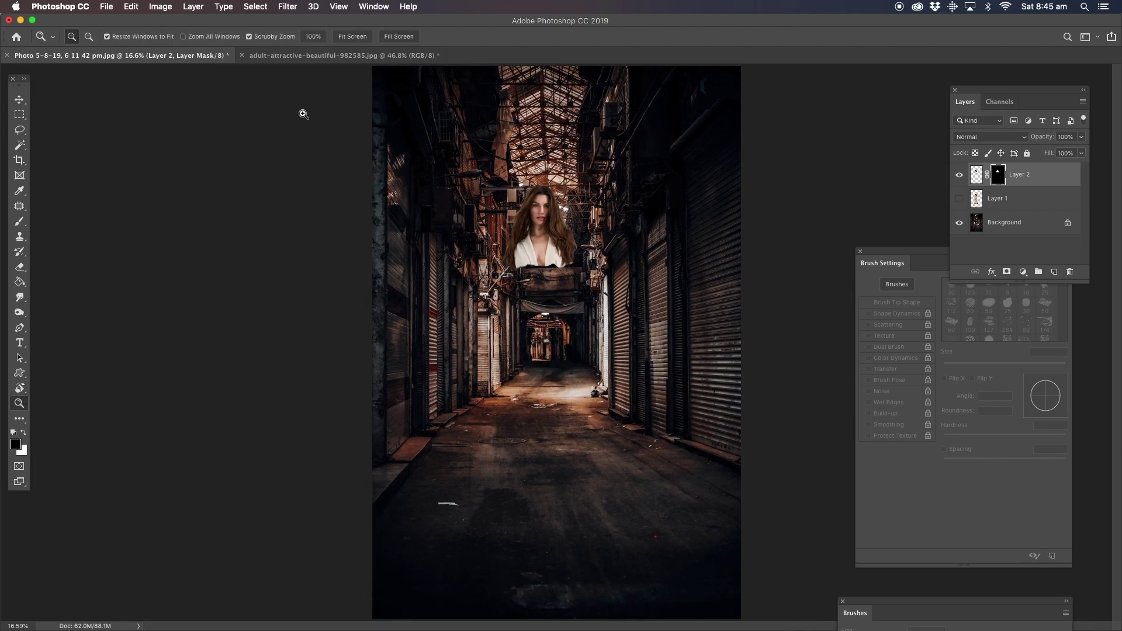
{"action": "left_click", "coordinate": [289, 56]}
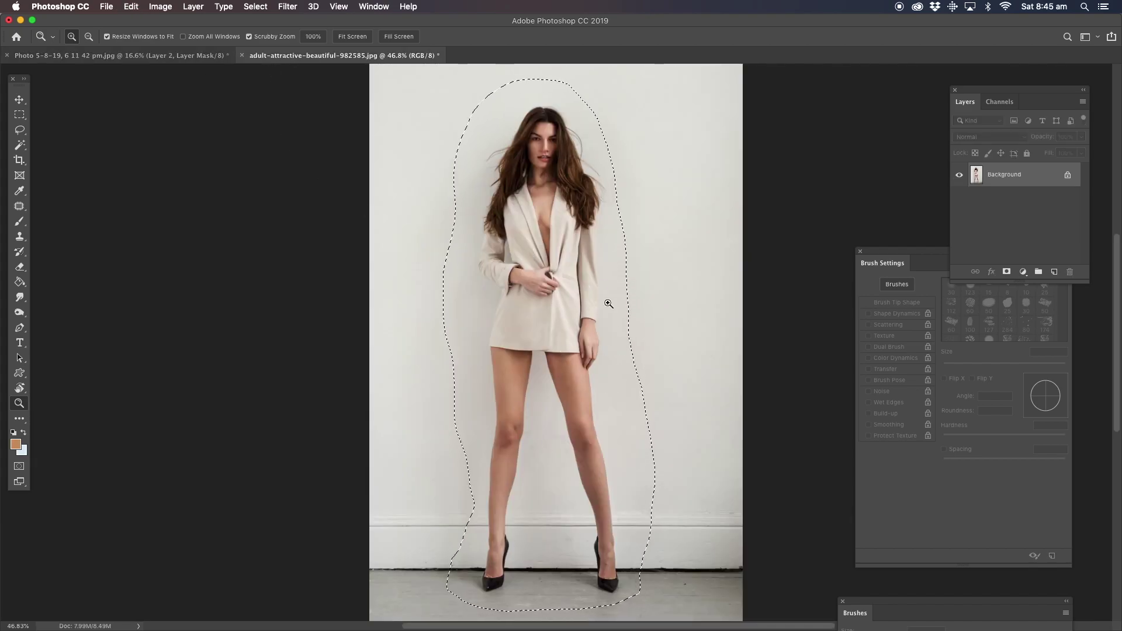
Paste the lasso-selected full-length model into the alley composite as new Layer 3.
{"action": "left_click", "coordinate": [150, 57]}
{"action": "key", "text": "super+v"}
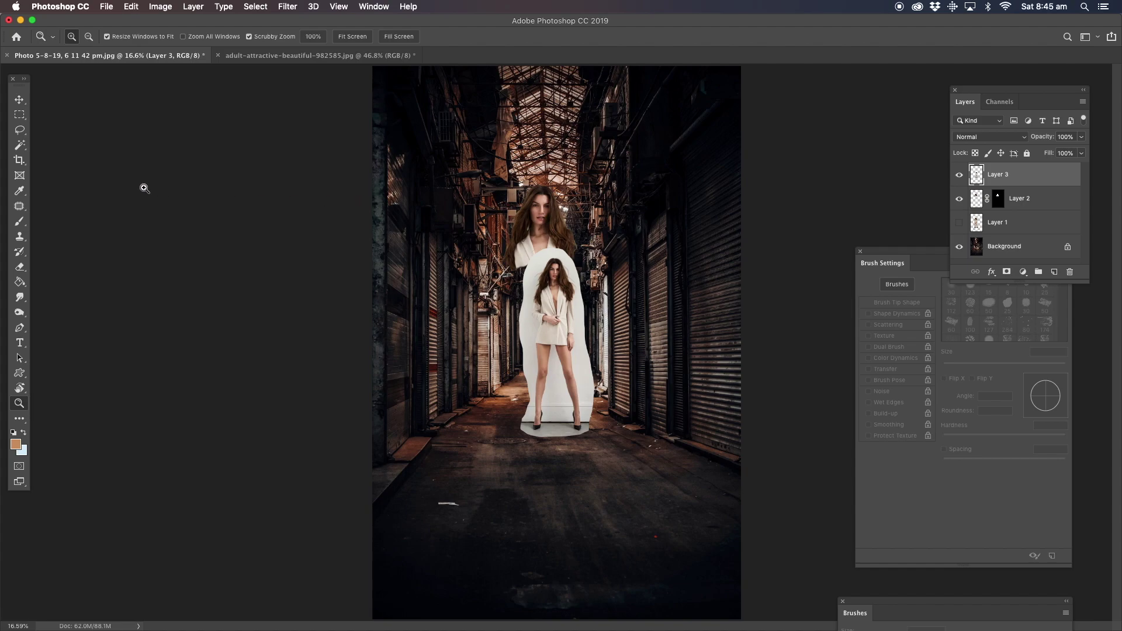
{"action": "left_click", "coordinate": [21, 103]}
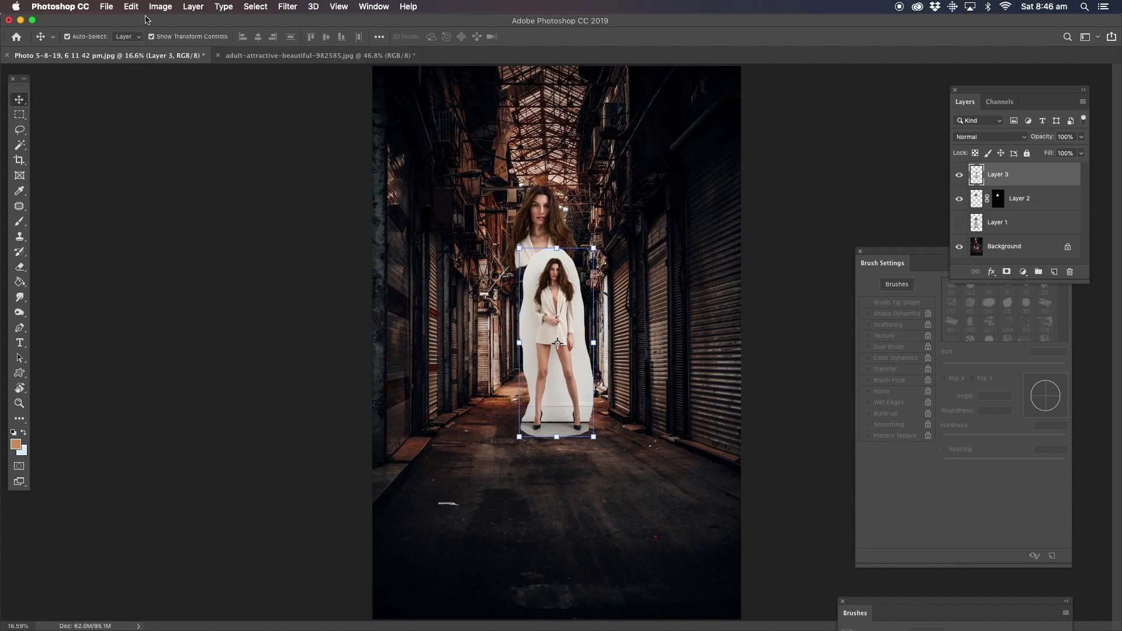
{"action": "left_click", "coordinate": [160, 7]}
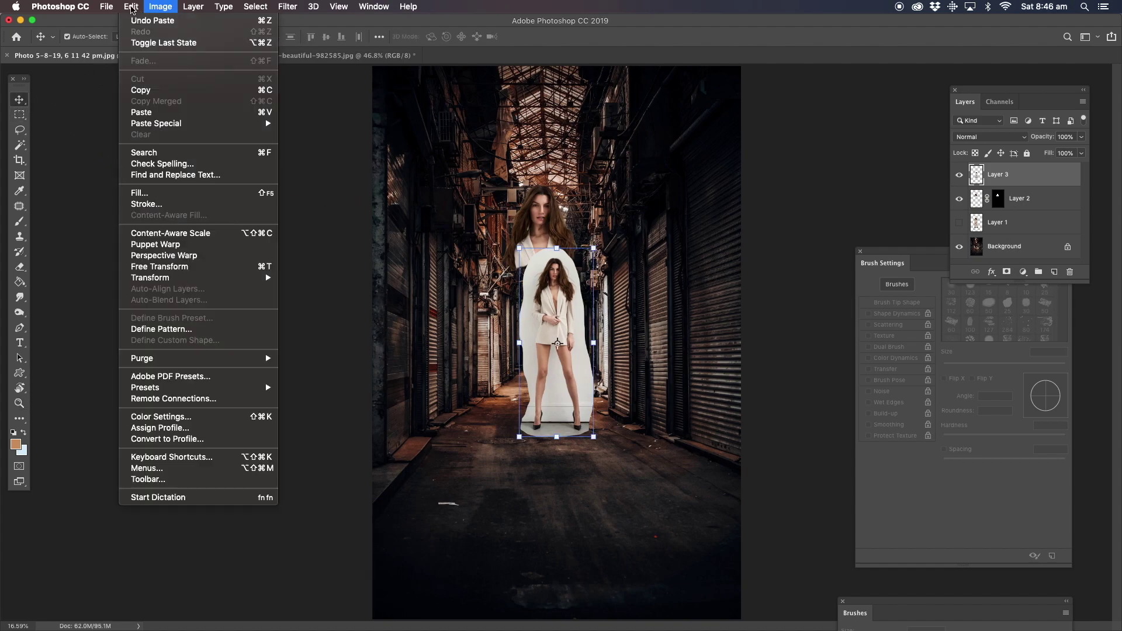
Repeat the previous transform on the pasted model and align it over the existing figure.
{"action": "mouse_move", "coordinate": [192, 284]}
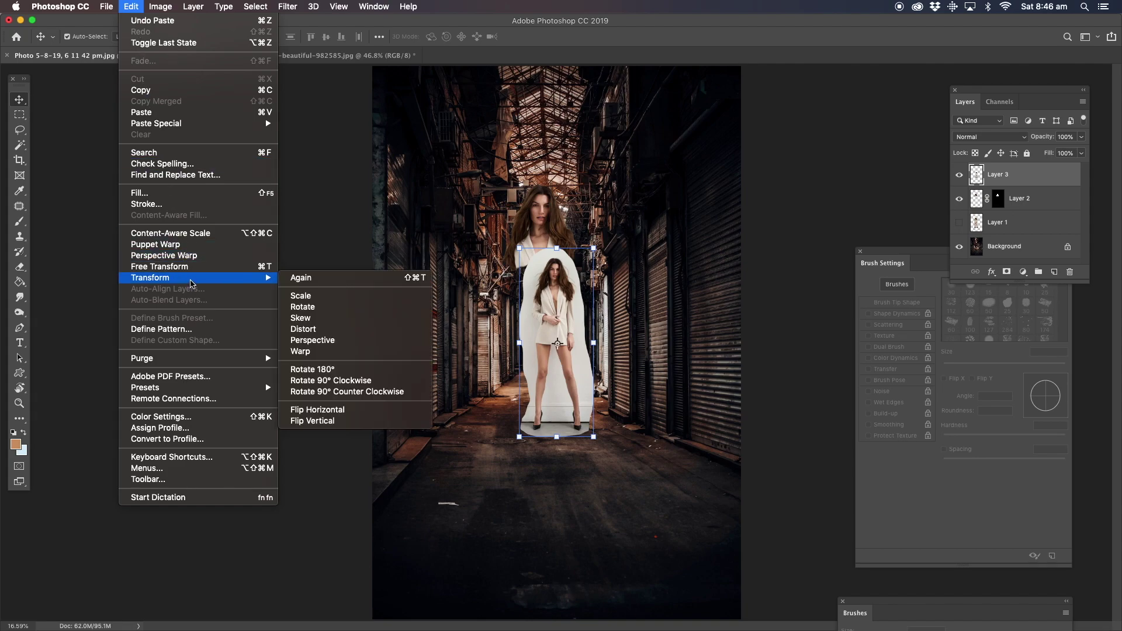
{"action": "left_click", "coordinate": [323, 280]}
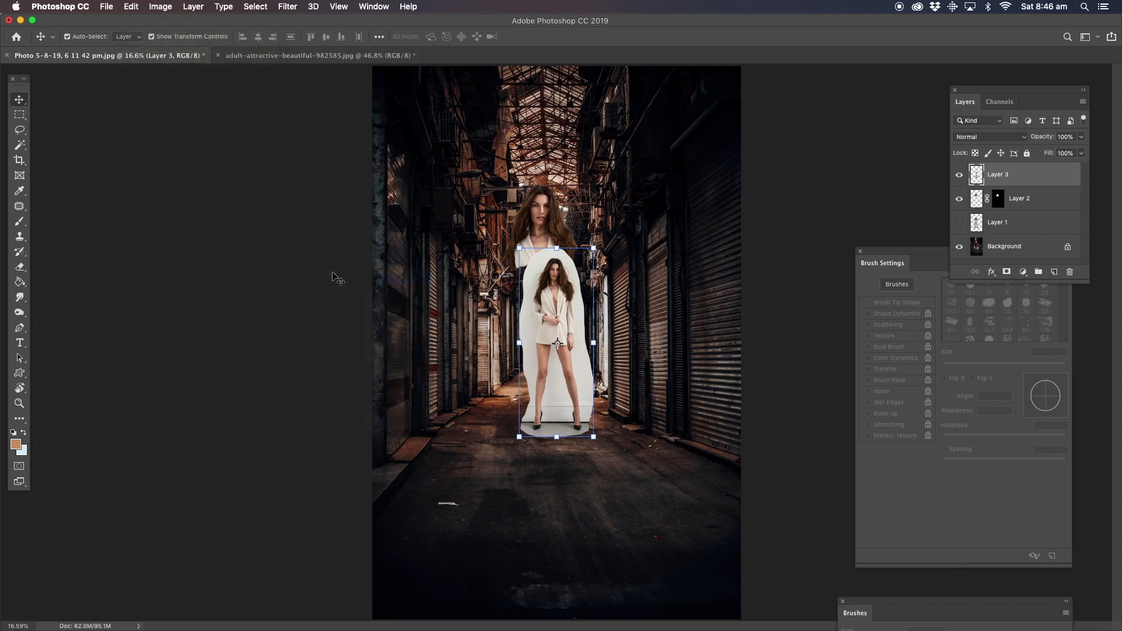
{"action": "mouse_move", "coordinate": [545, 288]}
{"action": "left_mouse_down"}
{"action": "mouse_move", "coordinate": [605, 292]}
{"action": "mouse_move", "coordinate": [549, 292]}
{"action": "left_mouse_up"}
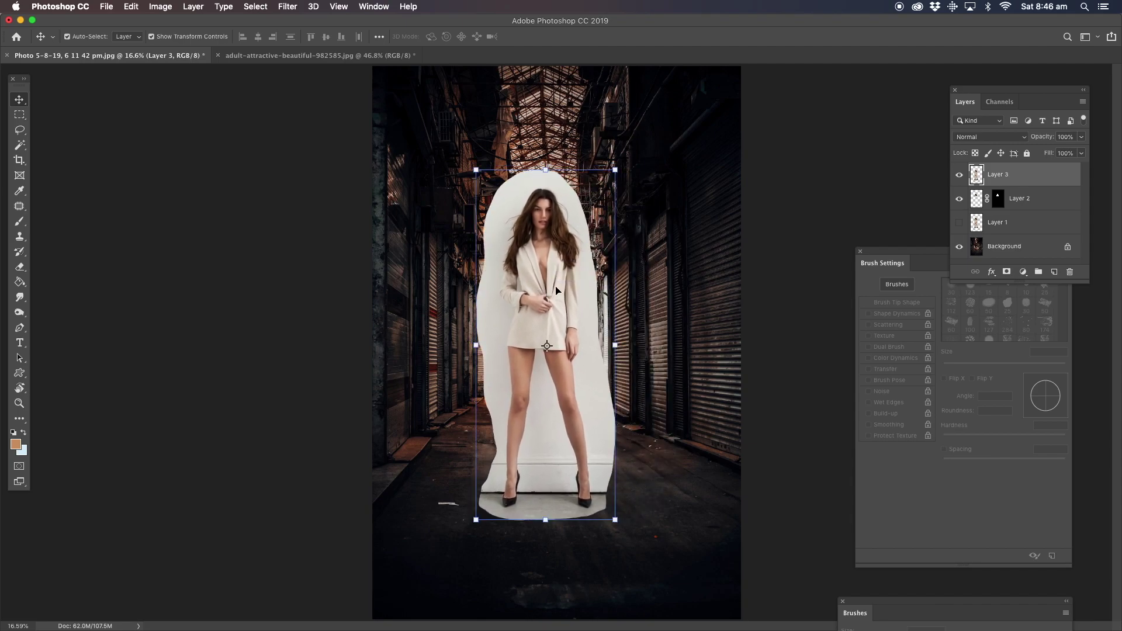
{"action": "key", "text": "super+z"}
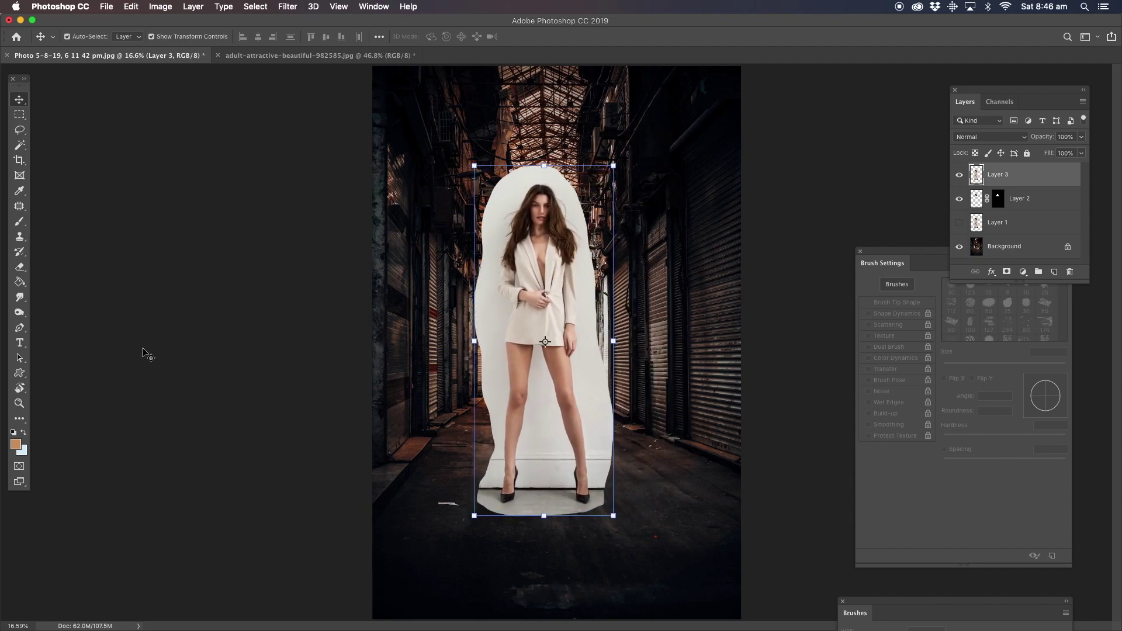
Zoom in to 66.7% on the model and make Layer 2 the active layer.
{"action": "left_click", "coordinate": [19, 403]}
{"action": "left_click", "coordinate": [547, 280]}
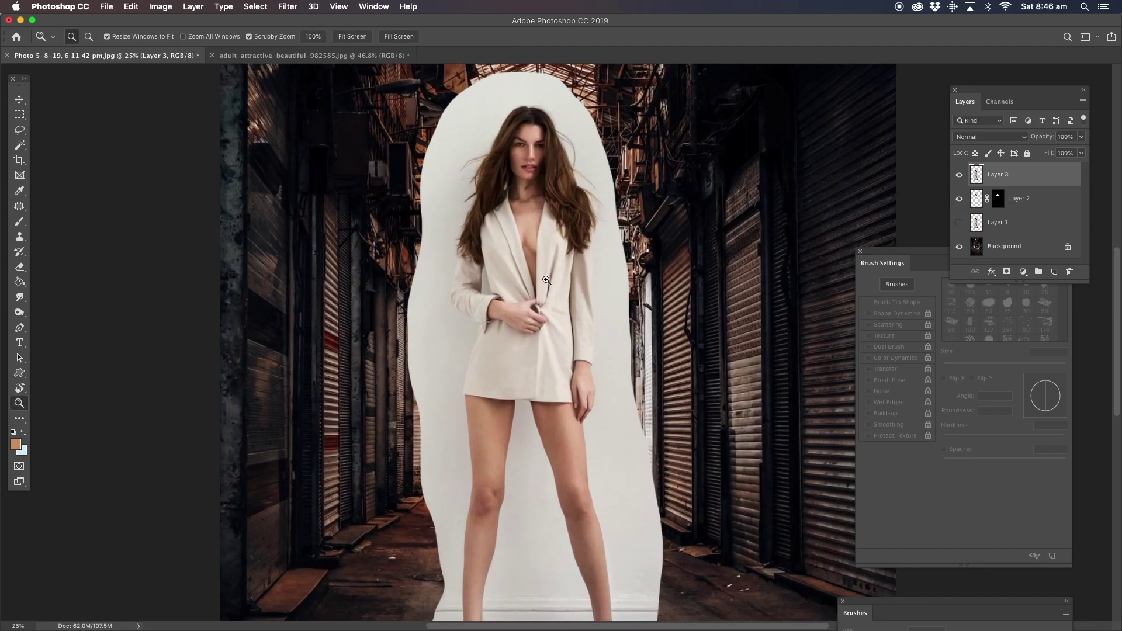
{"action": "left_click", "coordinate": [528, 279]}
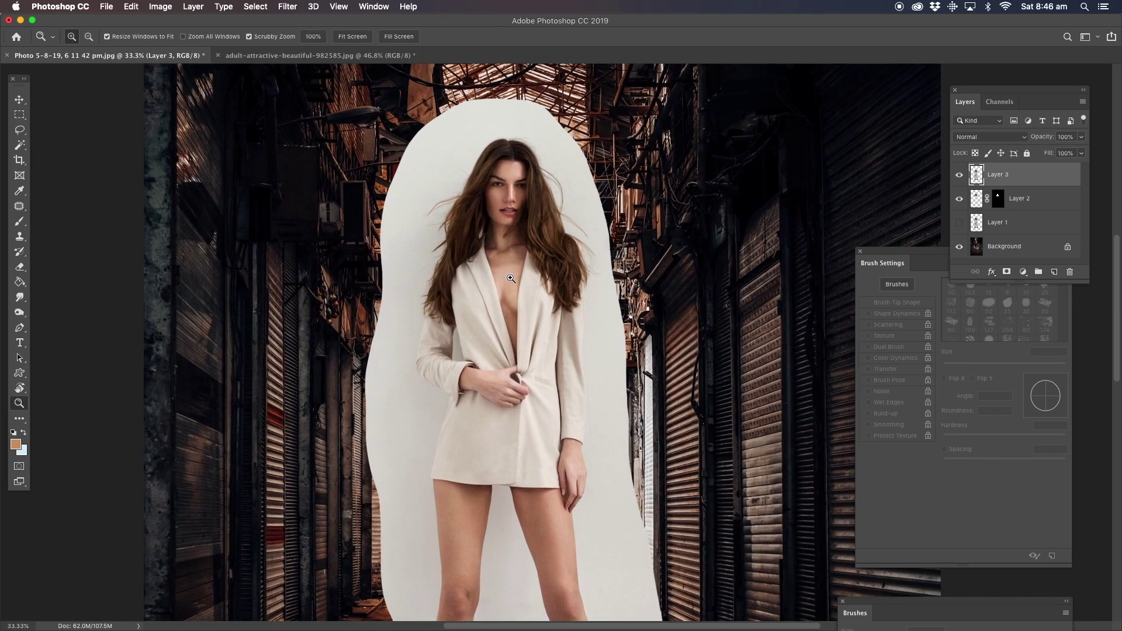
{"action": "left_click", "coordinate": [510, 278]}
{"action": "left_click", "coordinate": [514, 345]}
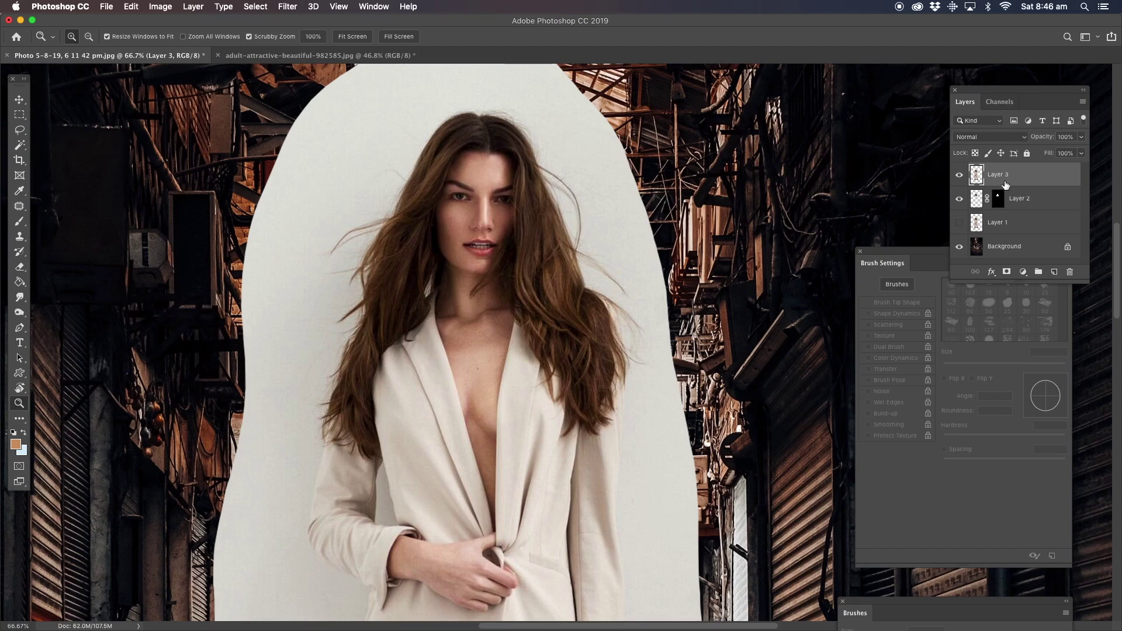
{"action": "left_click", "coordinate": [975, 200]}
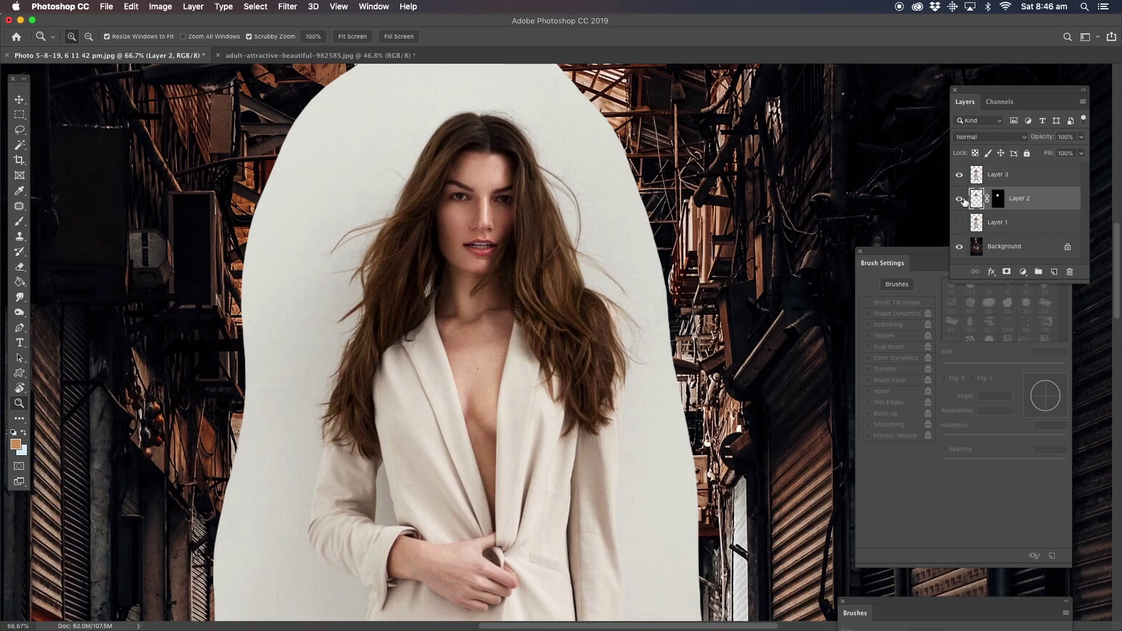
Load Layer 2's cut-out as a selection and delete that area from Layer 3.
{"action": "left_click", "coordinate": [959, 175]}
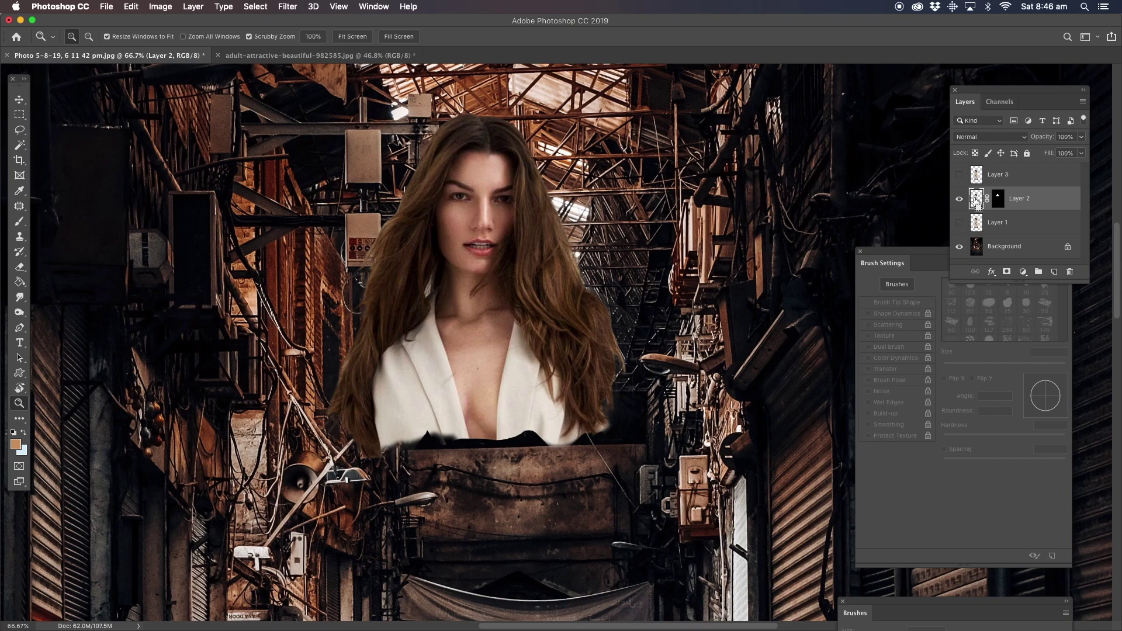
{"action": "left_click", "coordinate": [975, 201], "text": "super"}
{"action": "left_click", "coordinate": [959, 176]}
{"action": "left_click", "coordinate": [997, 177]}
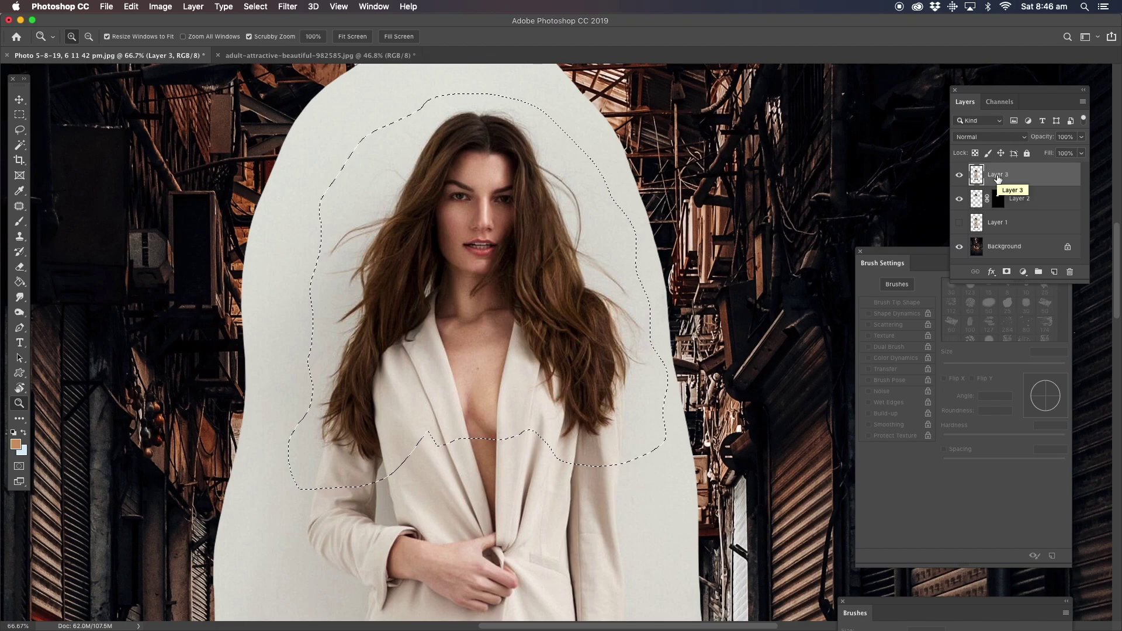
{"action": "key", "text": "BackSpace"}
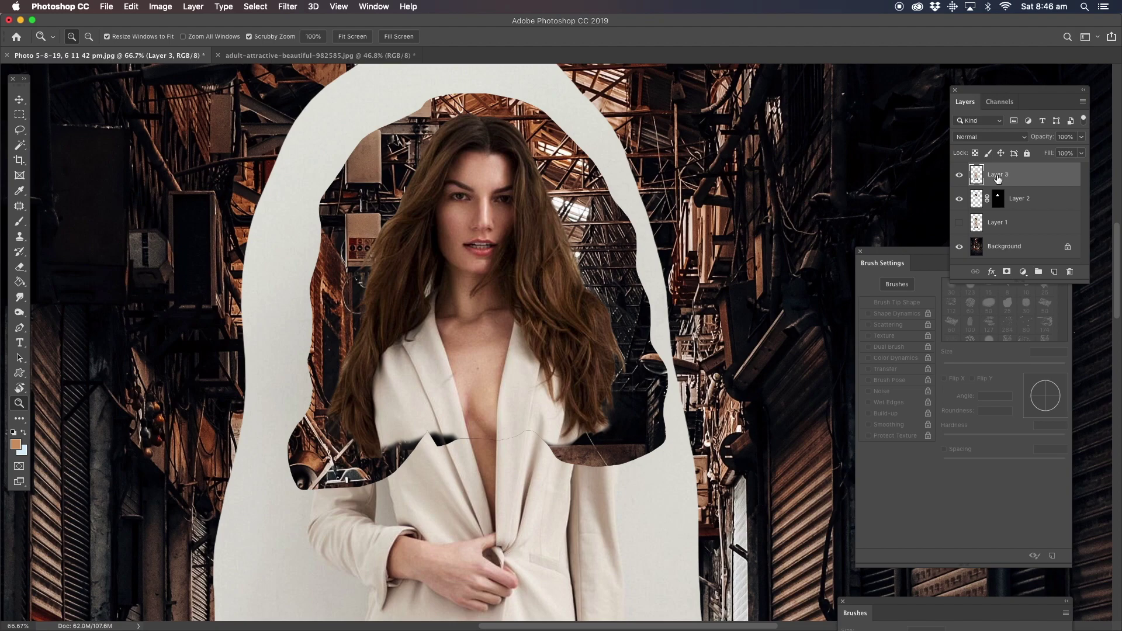
Lasso and delete the white backdrop around the head on Layer 3, then hide Layer 2.
{"action": "left_click_drag", "start_coordinate": [426, 218], "coordinate": [422, 245]}
{"action": "left_click", "coordinate": [19, 130]}
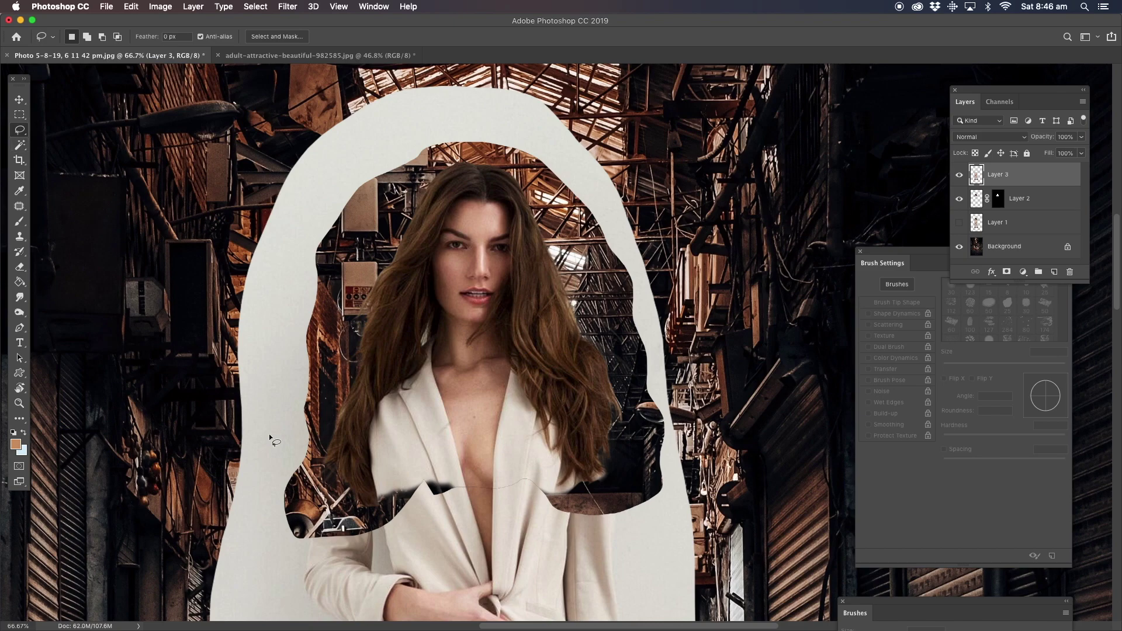
{"action": "mouse_move", "coordinate": [319, 504]}
{"action": "left_mouse_down"}
{"action": "mouse_move", "coordinate": [258, 515]}
{"action": "mouse_move", "coordinate": [237, 67]}
{"action": "mouse_move", "coordinate": [821, 275]}
{"action": "mouse_move", "coordinate": [660, 485]}
{"action": "mouse_move", "coordinate": [526, 453]}
{"action": "mouse_move", "coordinate": [444, 462]}
{"action": "left_mouse_up"}
{"action": "key", "text": "Delete"}
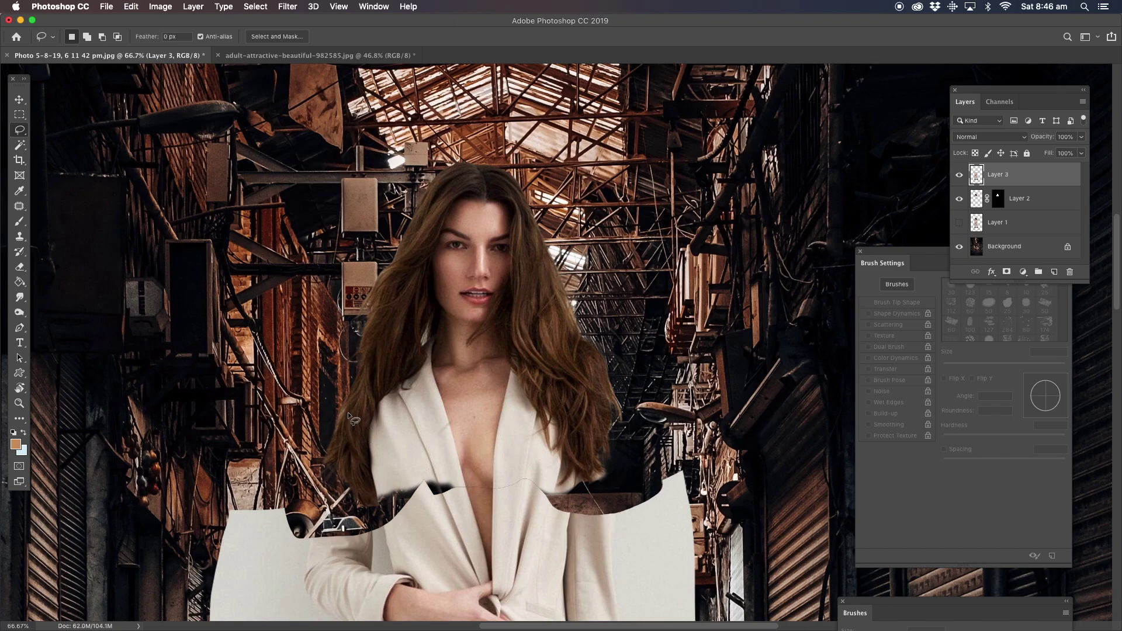
{"action": "left_click_drag", "start_coordinate": [471, 448], "coordinate": [479, 190]}
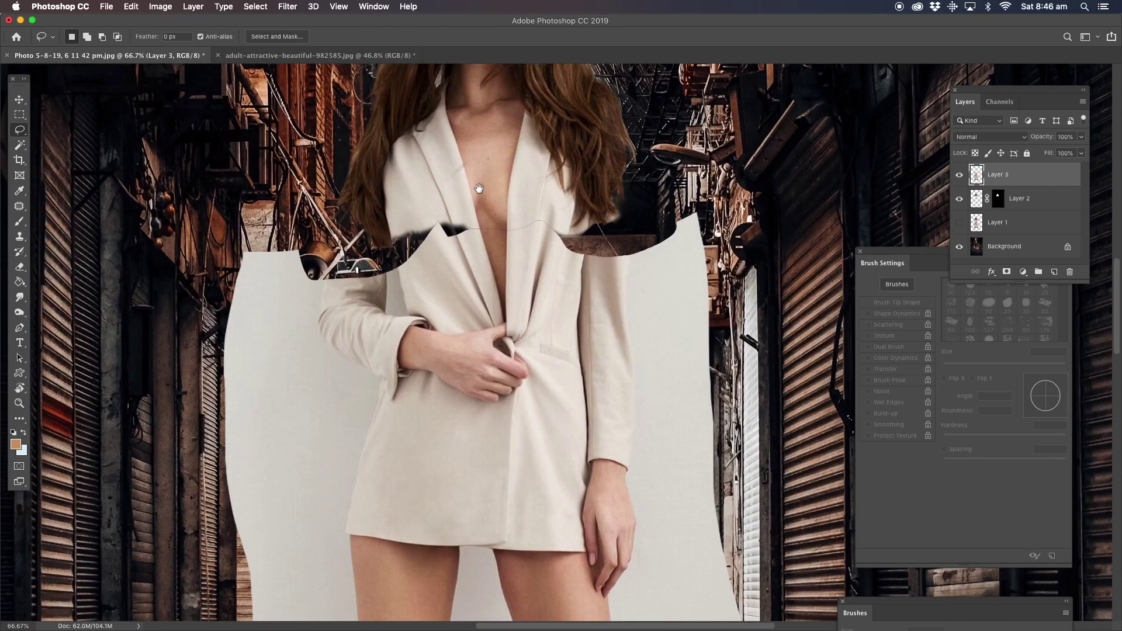
{"action": "left_click", "coordinate": [959, 200]}
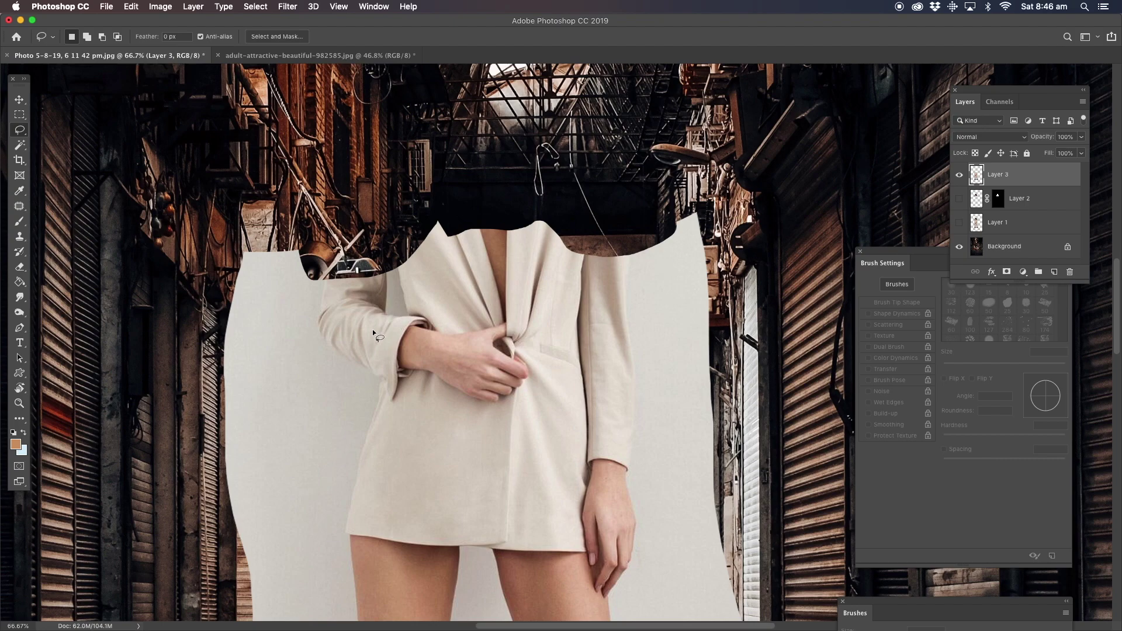
Zoom to 200% on the jacket sleeve edge, return to 100%, and pick the Pen tool.
{"action": "scroll", "coordinate": [510, 378], "scroll_direction": "right", "scroll_amount": 3}
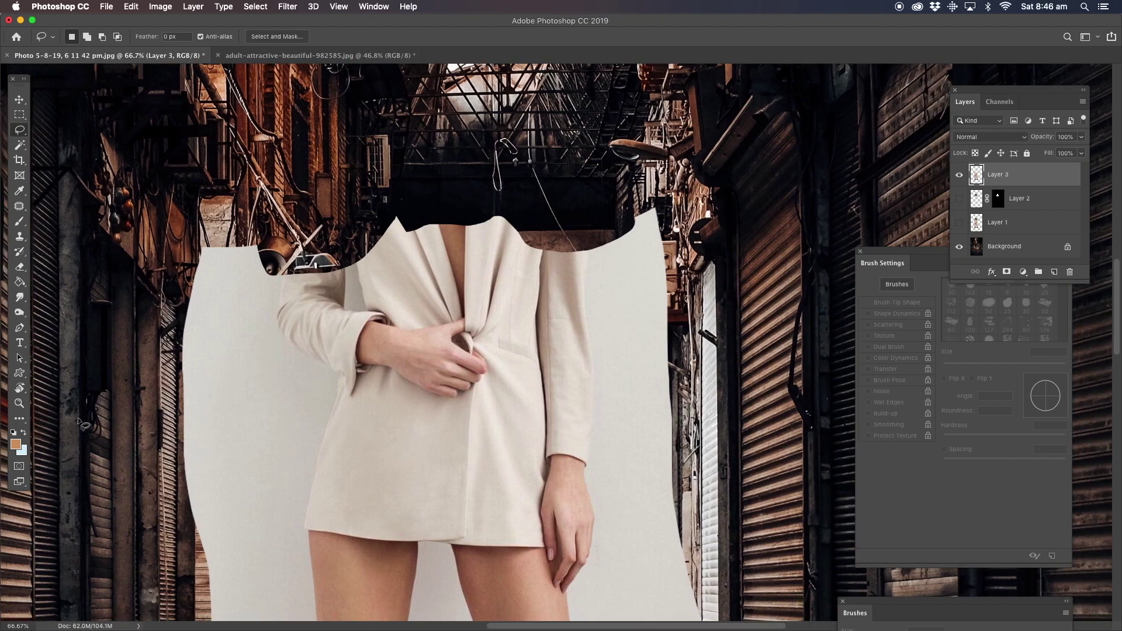
{"action": "left_click", "coordinate": [19, 403]}
{"action": "left_click", "coordinate": [316, 311]}
{"action": "left_click", "coordinate": [316, 311]}
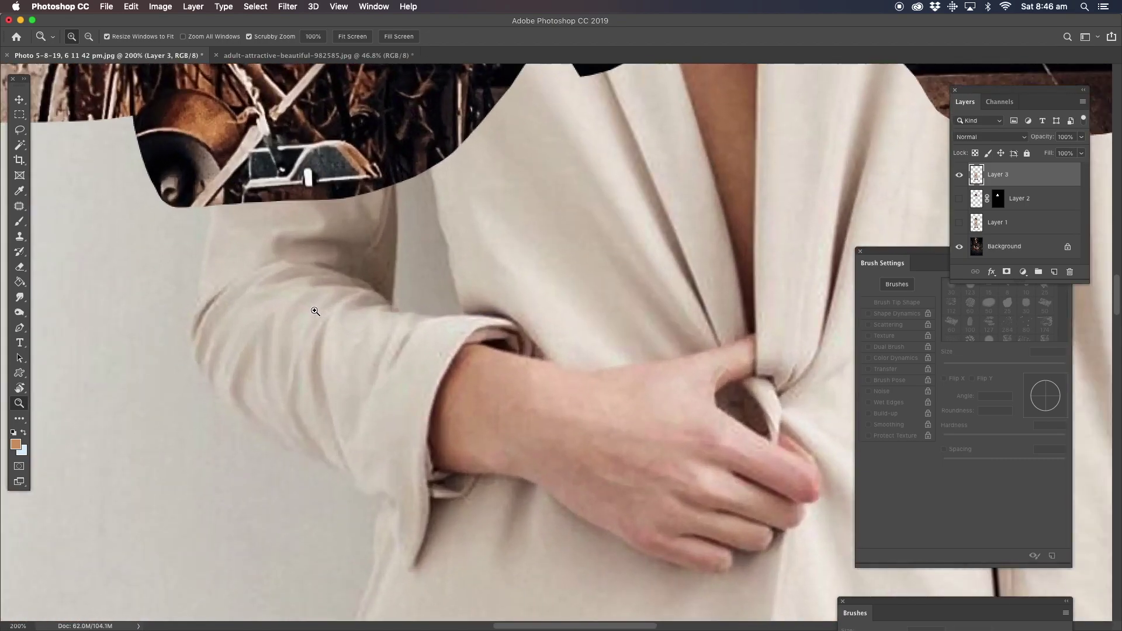
{"action": "left_click", "coordinate": [330, 316], "text": "alt"}
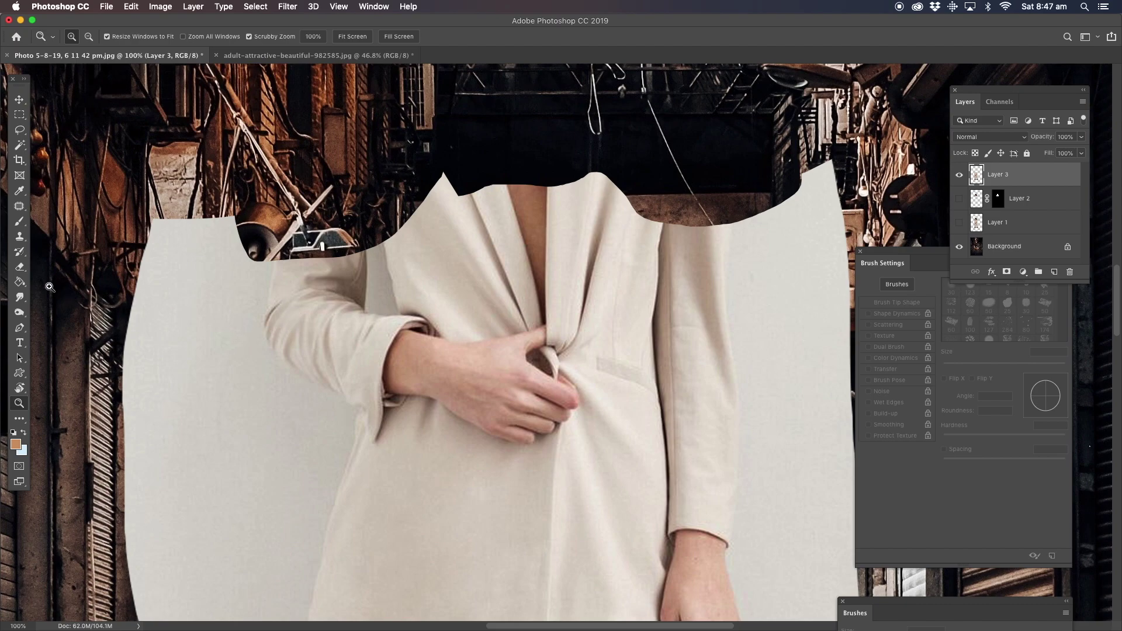
{"action": "left_click", "coordinate": [19, 329]}
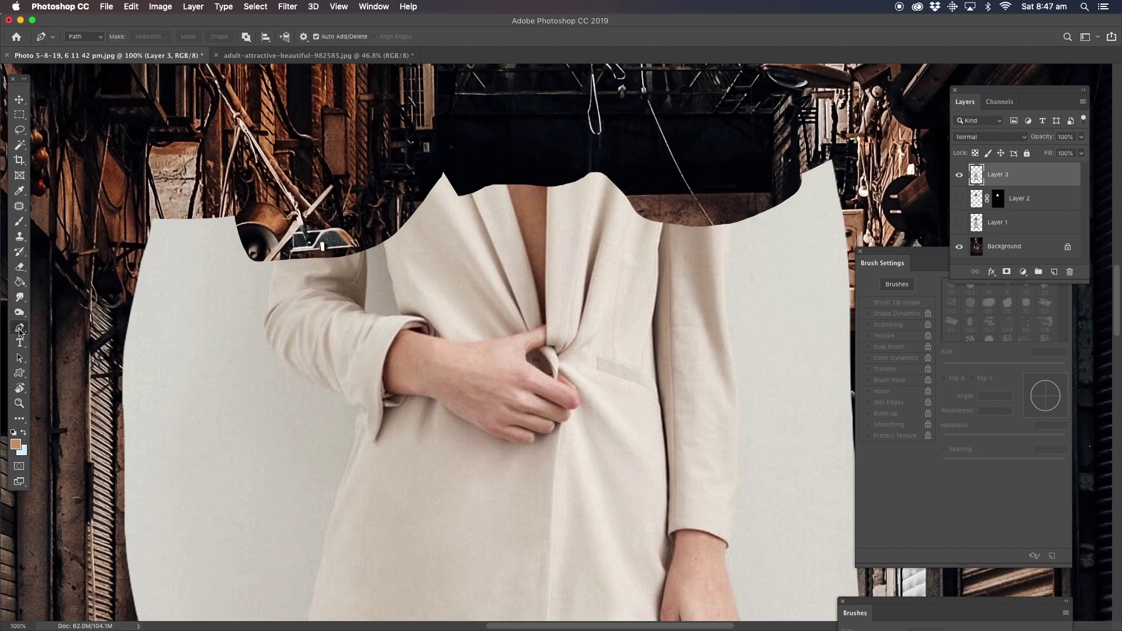
Start a Pen path at the left sleeve's top edge and trace it down around the cuff.
{"action": "left_click", "coordinate": [273, 261]}
{"action": "left_click", "coordinate": [262, 323]}
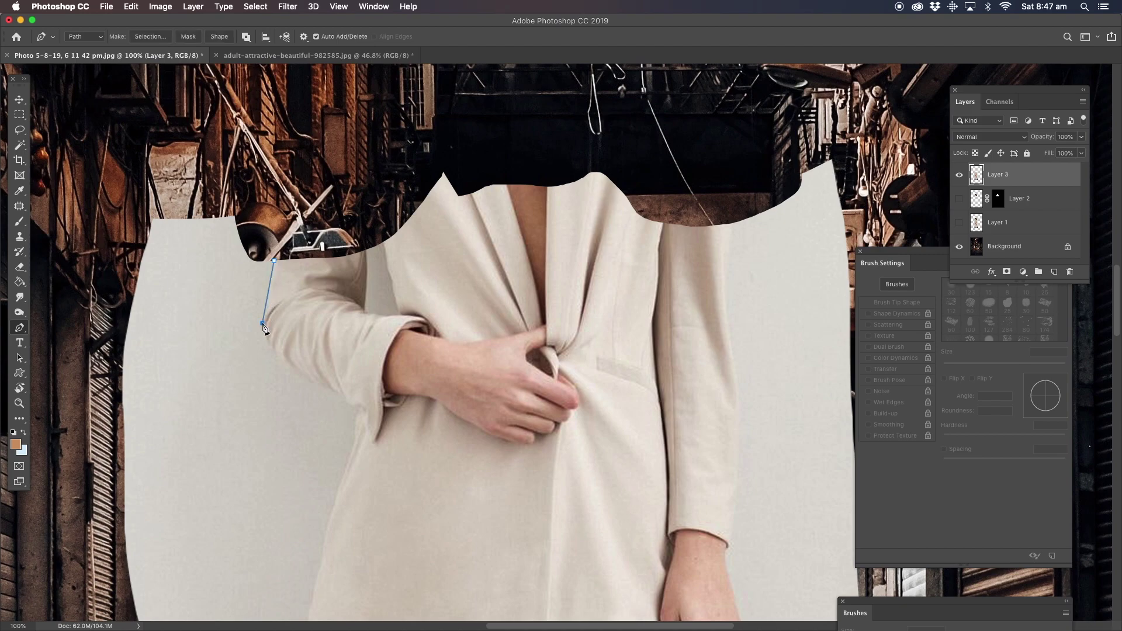
{"action": "left_click", "coordinate": [268, 294]}
{"action": "left_click_drag", "start_coordinate": [267, 294], "coordinate": [268, 298]}
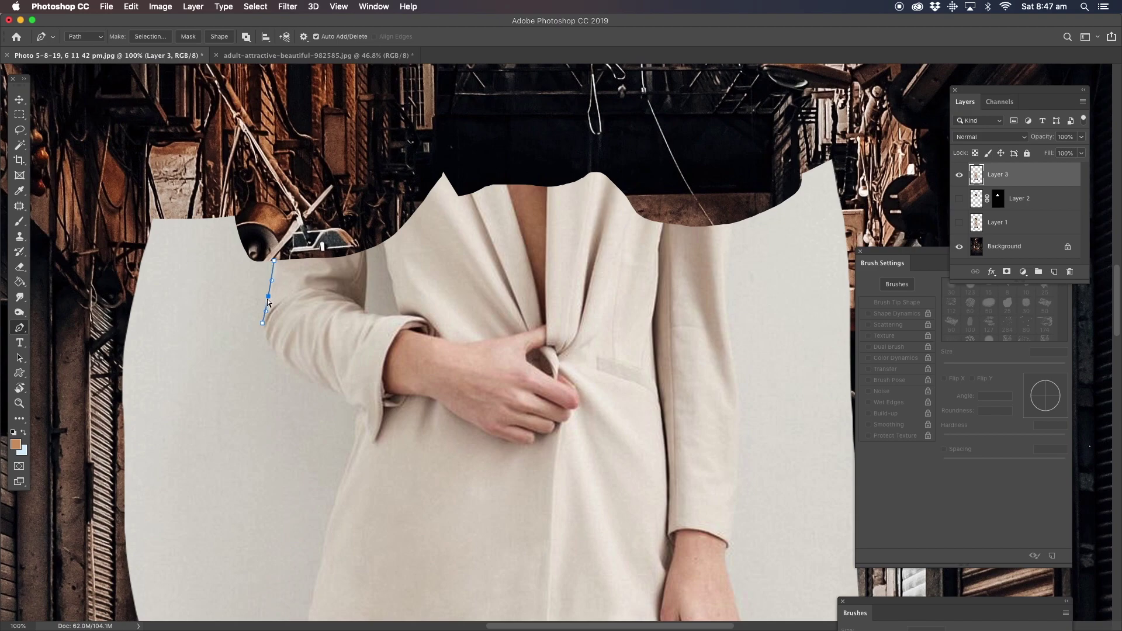
{"action": "left_click", "coordinate": [284, 361]}
{"action": "left_click", "coordinate": [290, 369]}
{"action": "left_click", "coordinate": [300, 377]}
{"action": "left_click", "coordinate": [316, 384]}
{"action": "left_click", "coordinate": [336, 394]}
{"action": "left_click", "coordinate": [348, 402]}
{"action": "left_click", "coordinate": [352, 408]}
{"action": "left_click", "coordinate": [356, 415]}
Continue the path down the jacket side and outer thigh, past the knee to the calf.
{"action": "left_click_drag", "start_coordinate": [325, 532], "coordinate": [344, 476]}
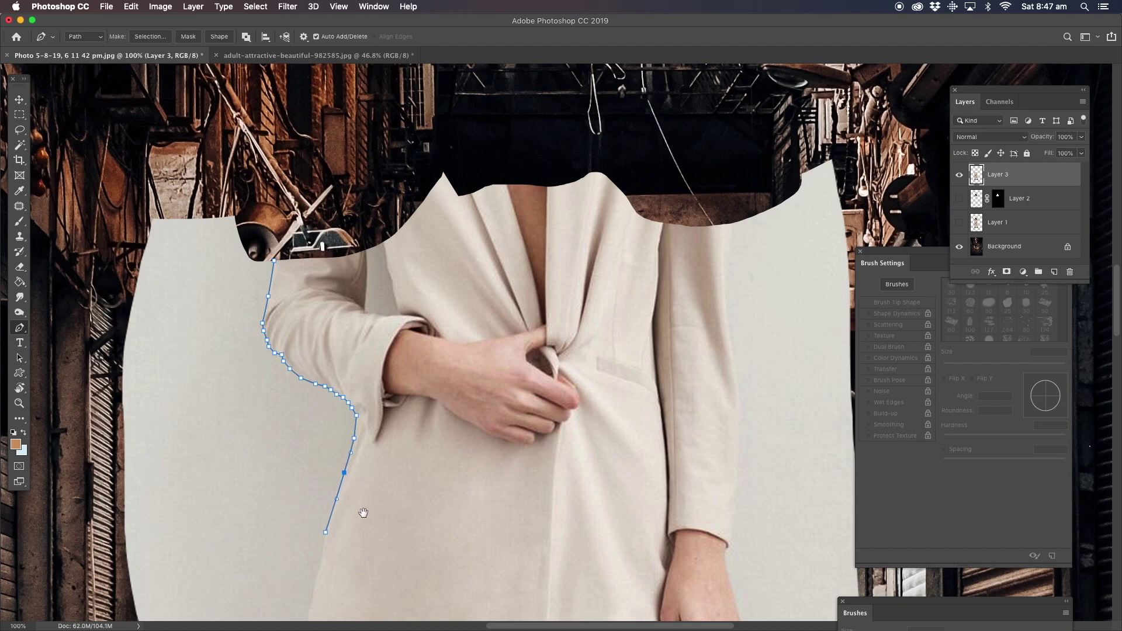
{"action": "left_click_drag", "start_coordinate": [363, 512], "coordinate": [360, 173]}
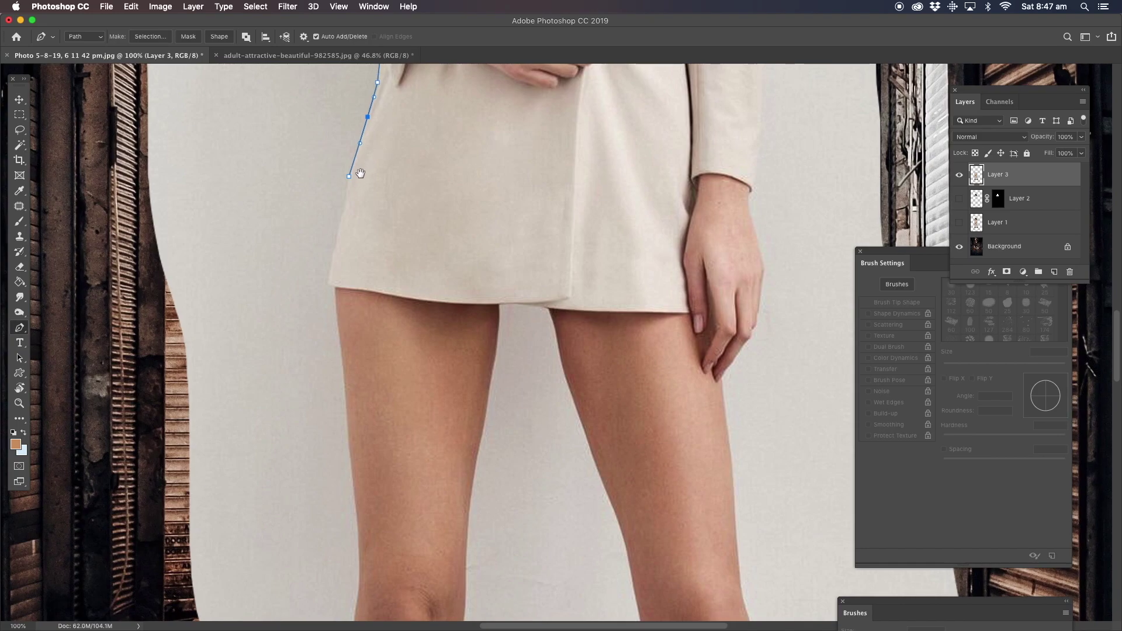
{"action": "left_click", "coordinate": [327, 280]}
{"action": "left_click", "coordinate": [350, 176], "text": "super"}
{"action": "left_click", "coordinate": [358, 544]}
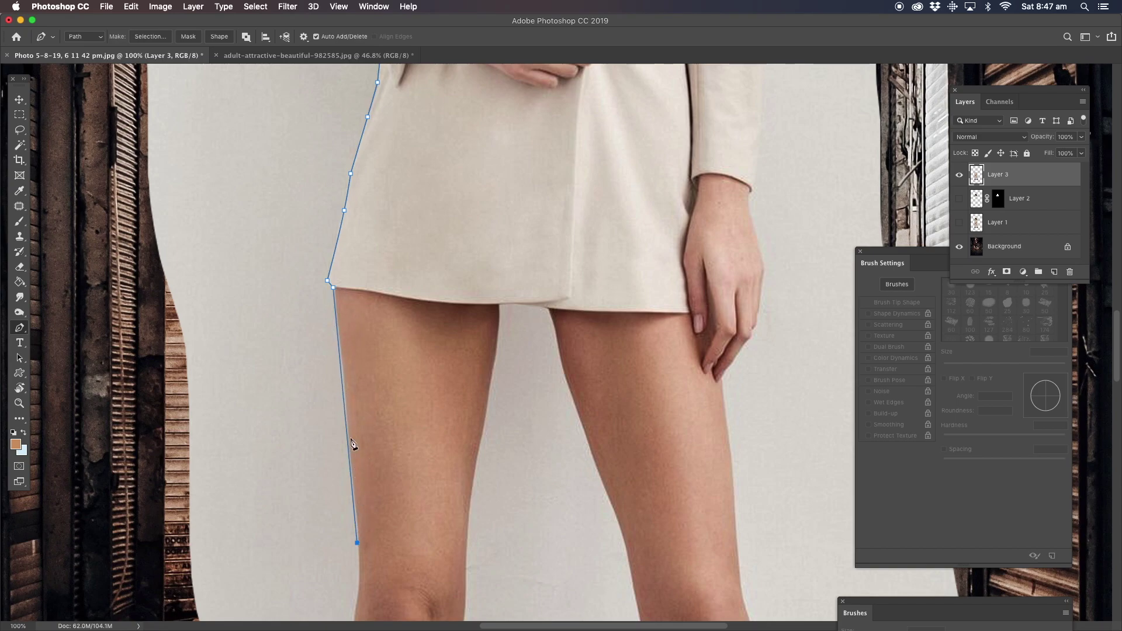
{"action": "left_click", "coordinate": [342, 387]}
{"action": "left_click_drag", "start_coordinate": [342, 387], "coordinate": [345, 383]}
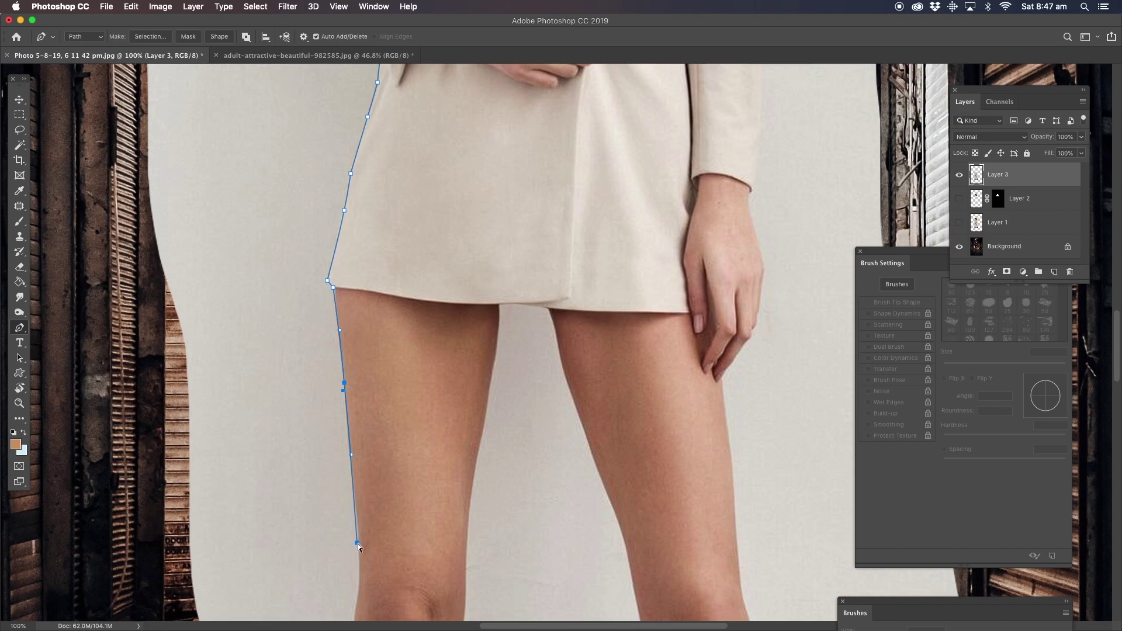
{"action": "left_click_drag", "start_coordinate": [357, 543], "coordinate": [359, 541]}
{"action": "left_click_drag", "start_coordinate": [401, 483], "coordinate": [397, 147]}
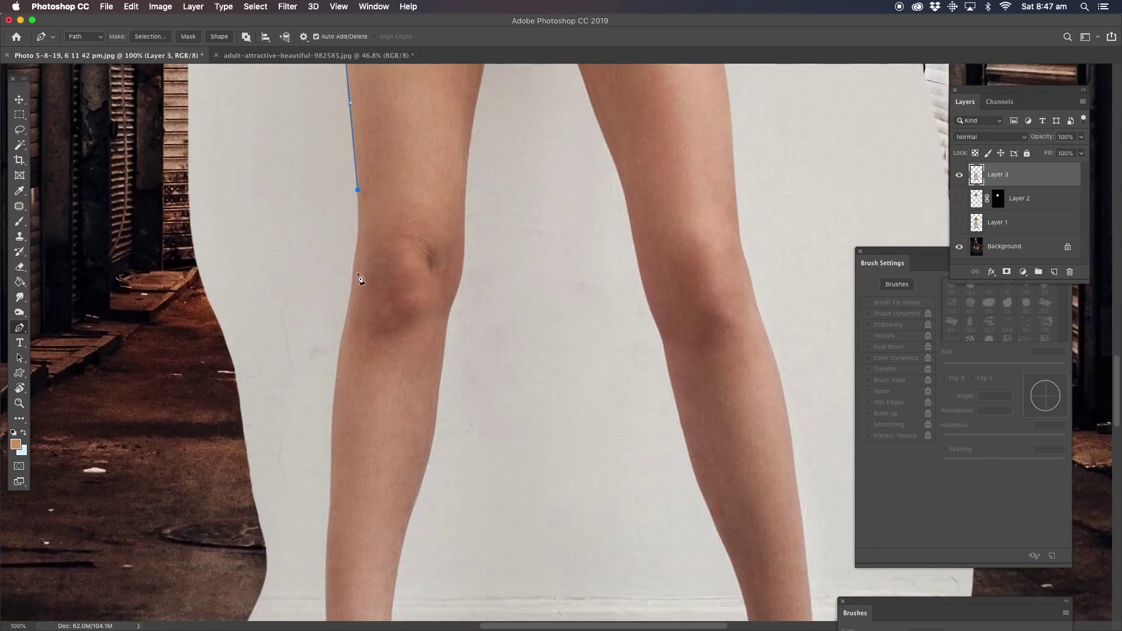
{"action": "left_click", "coordinate": [358, 240]}
{"action": "left_click_drag", "start_coordinate": [350, 300], "coordinate": [353, 272]}
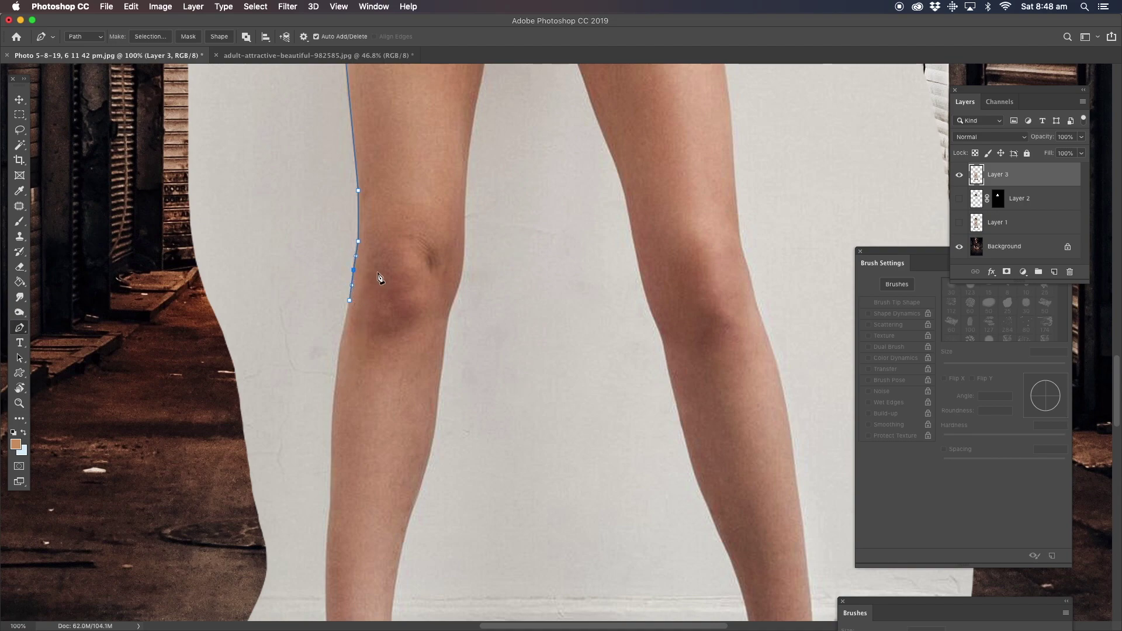
{"action": "left_click_drag", "start_coordinate": [353, 390], "coordinate": [369, 238]}
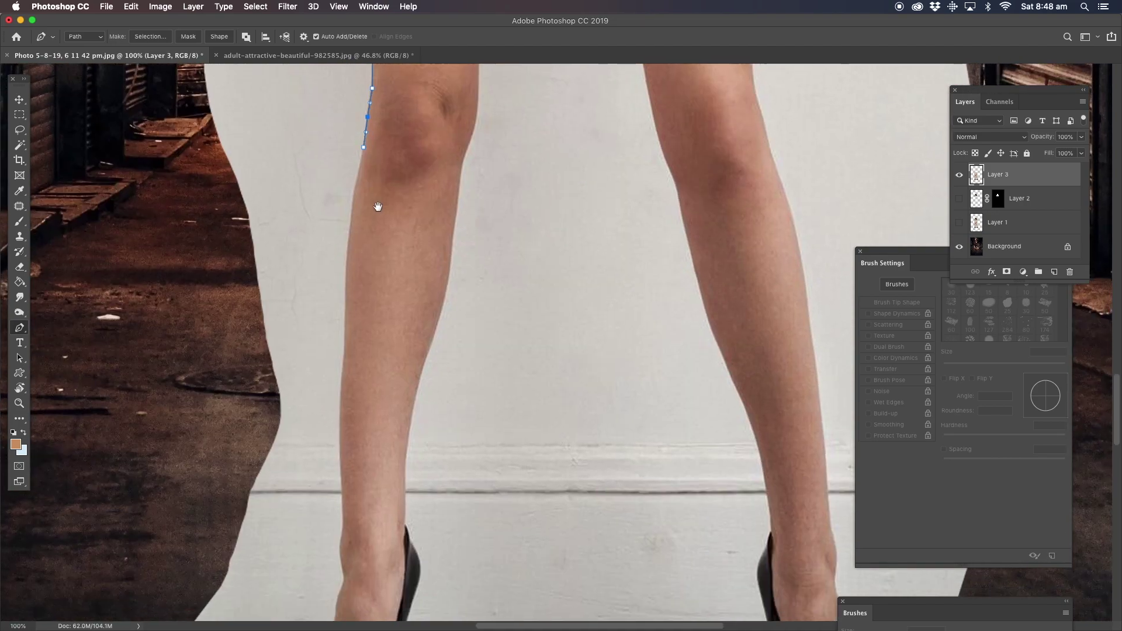
{"action": "left_click", "coordinate": [344, 343]}
Trace the path around the left shoe.
{"action": "scroll", "coordinate": [354, 244], "scroll_direction": "down", "scroll_amount": 5}
{"action": "left_click", "coordinate": [334, 221]}
{"action": "left_click", "coordinate": [321, 357]}
{"action": "left_click", "coordinate": [306, 393]}
{"action": "left_click", "coordinate": [319, 454]}
{"action": "left_click", "coordinate": [381, 432]}
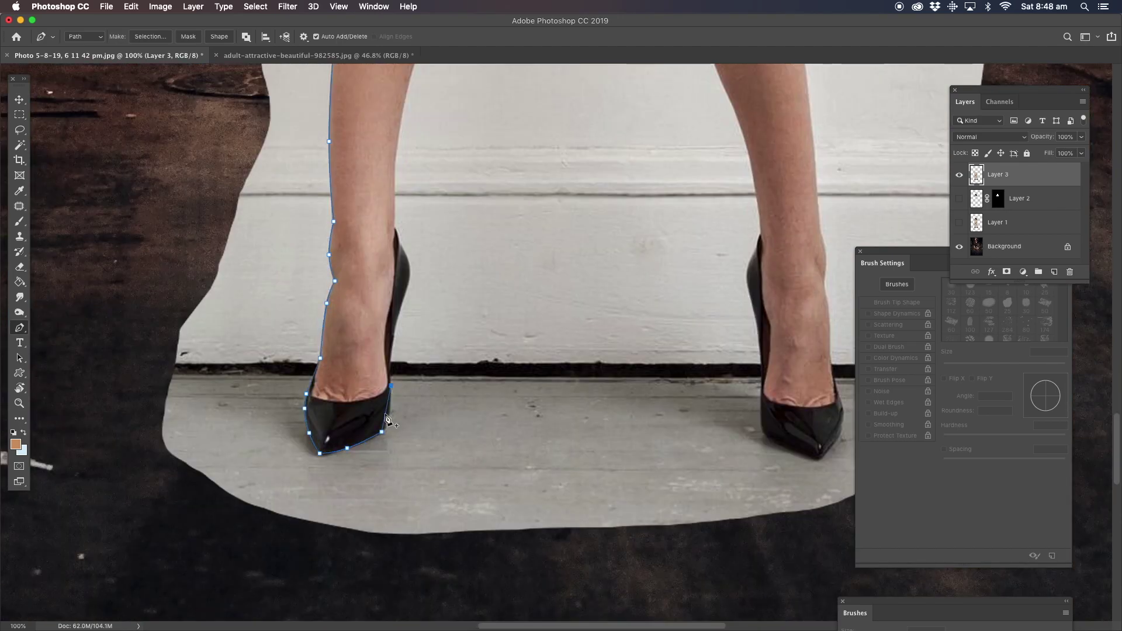
{"action": "left_click", "coordinate": [390, 385]}
{"action": "left_click", "coordinate": [409, 283]}
Carry the path up the inner thigh, across the crotch and down the right leg's inner edge.
{"action": "scroll", "coordinate": [416, 183], "scroll_direction": "up", "scroll_amount": 9}
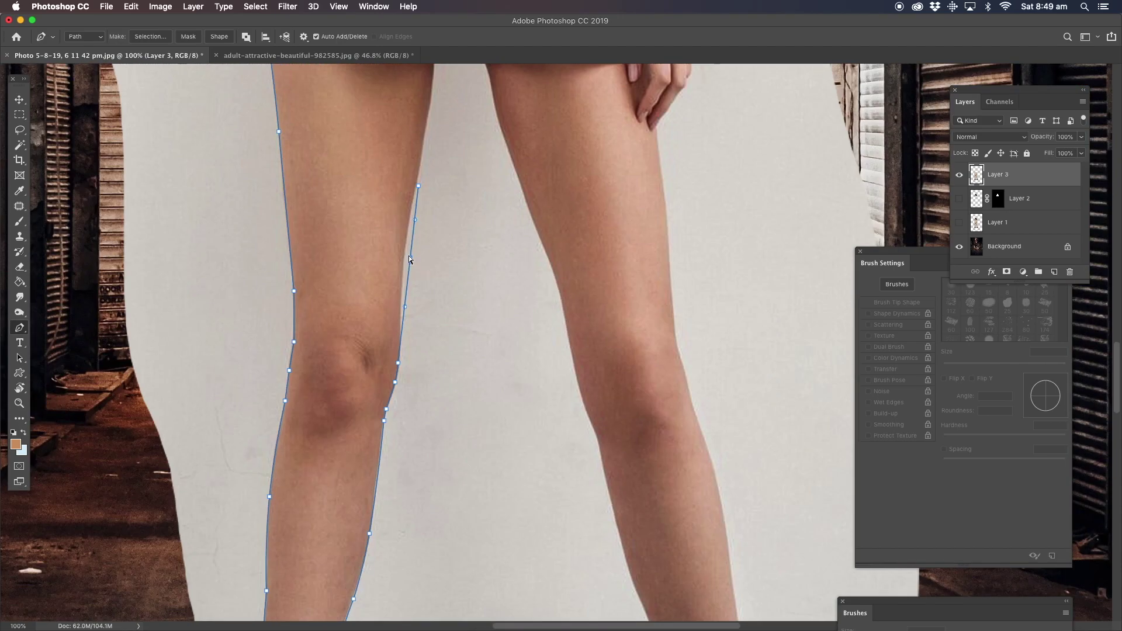
{"action": "left_click", "coordinate": [394, 321]}
{"action": "left_click", "coordinate": [465, 195]}
{"action": "left_click", "coordinate": [482, 270]}
{"action": "left_click", "coordinate": [508, 343]}
{"action": "scroll", "coordinate": [507, 343], "scroll_direction": "down", "scroll_amount": 4}
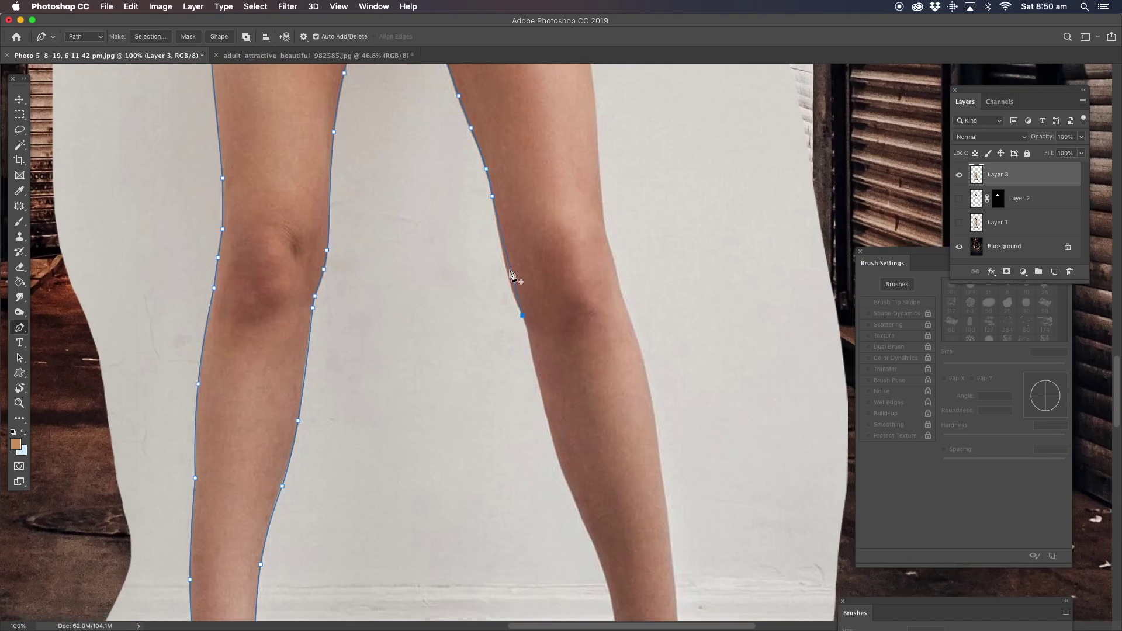
{"action": "left_click", "coordinate": [528, 333]}
{"action": "left_click", "coordinate": [547, 423]}
Trace the path around the right shoe.
{"action": "scroll", "coordinate": [548, 425], "scroll_direction": "down", "scroll_amount": 5}
{"action": "left_click", "coordinate": [476, 242]}
{"action": "left_click", "coordinate": [490, 331]}
{"action": "left_click", "coordinate": [478, 369]}
{"action": "left_click", "coordinate": [488, 430]}
{"action": "left_click", "coordinate": [492, 530]}
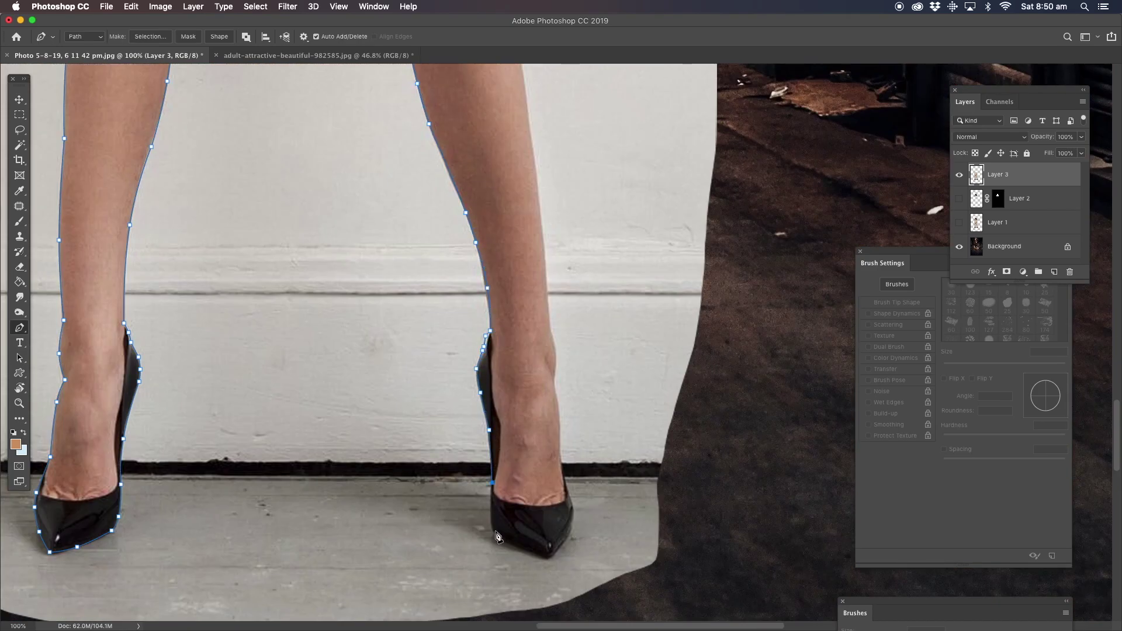
{"action": "left_click", "coordinate": [547, 558]}
{"action": "left_click", "coordinate": [574, 524]}
Trace up the right leg's outer edge and along the right sleeve.
{"action": "left_click", "coordinate": [553, 380]}
{"action": "scroll", "coordinate": [553, 381], "scroll_direction": "up", "scroll_amount": 1}
{"action": "scroll", "coordinate": [525, 350], "scroll_direction": "up", "scroll_amount": 5}
{"action": "left_click", "coordinate": [508, 263]}
{"action": "left_click", "coordinate": [516, 171]}
{"action": "scroll", "coordinate": [517, 171], "scroll_direction": "up", "scroll_amount": 8}
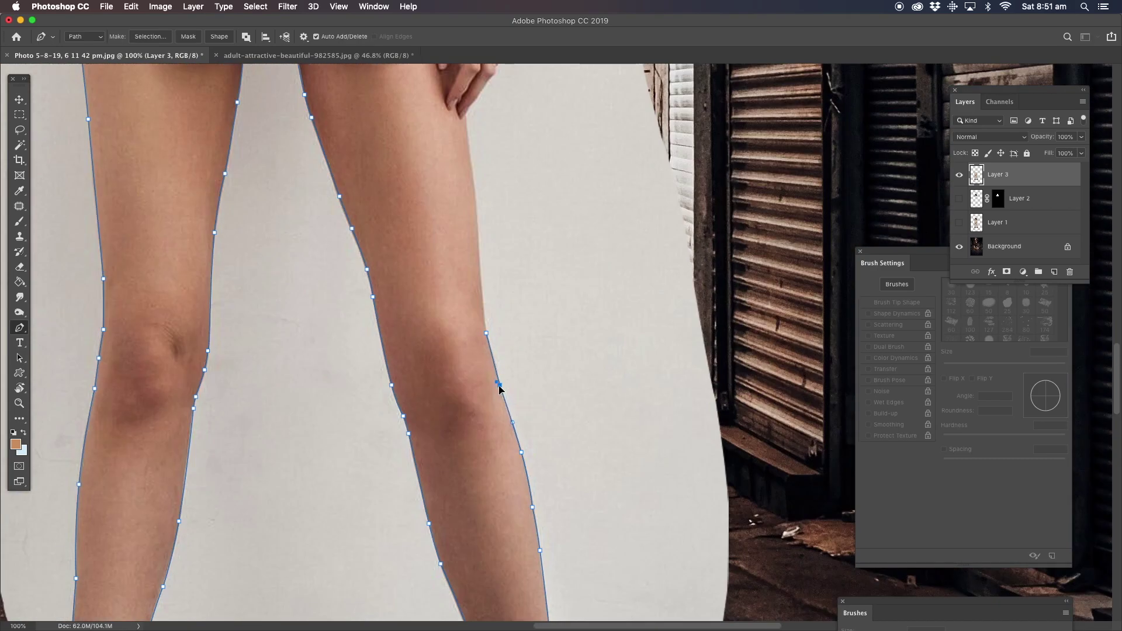
{"action": "left_click", "coordinate": [473, 149]}
{"action": "scroll", "coordinate": [497, 175], "scroll_direction": "up", "scroll_amount": 2}
{"action": "scroll", "coordinate": [502, 190], "scroll_direction": "up", "scroll_amount": 2}
{"action": "left_click", "coordinate": [470, 170]}
{"action": "scroll", "coordinate": [473, 175], "scroll_direction": "up", "scroll_amount": 3}
{"action": "left_click", "coordinate": [474, 250]}
{"action": "left_click", "coordinate": [477, 175]}
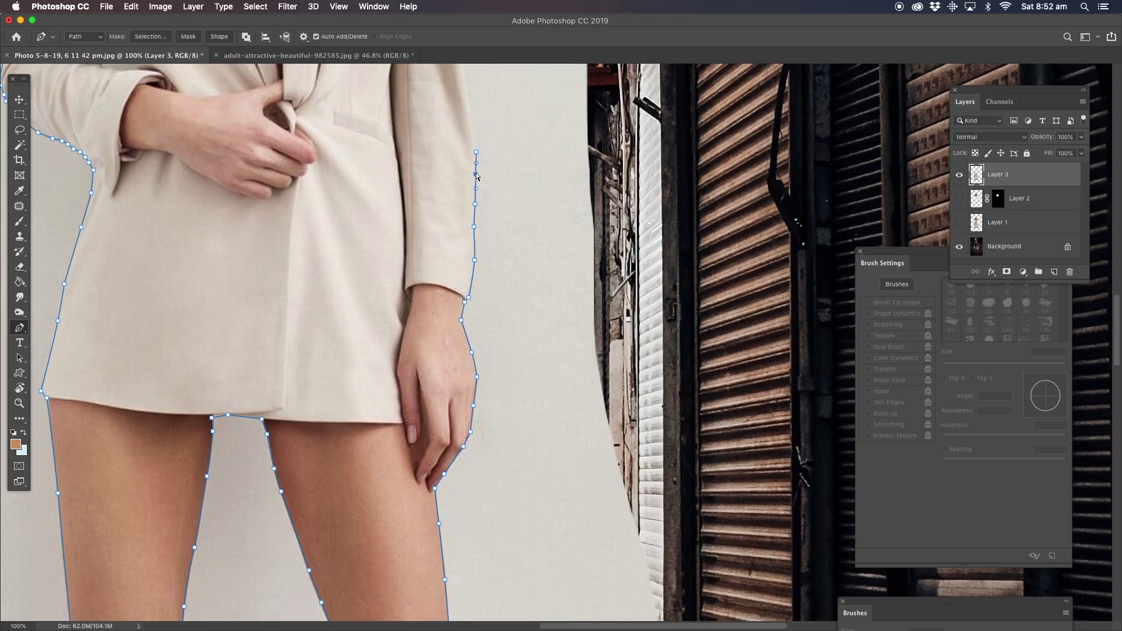
{"action": "scroll", "coordinate": [477, 175], "scroll_direction": "up", "scroll_amount": 3}
{"action": "left_click", "coordinate": [469, 336]}
{"action": "left_click", "coordinate": [463, 245]}
Add points across the top of the figure and close the path at its start point.
{"action": "left_click", "coordinate": [430, 113]}
{"action": "left_click", "coordinate": [223, 96]}
{"action": "scroll", "coordinate": [146, 117], "scroll_direction": "left", "scroll_amount": 5}
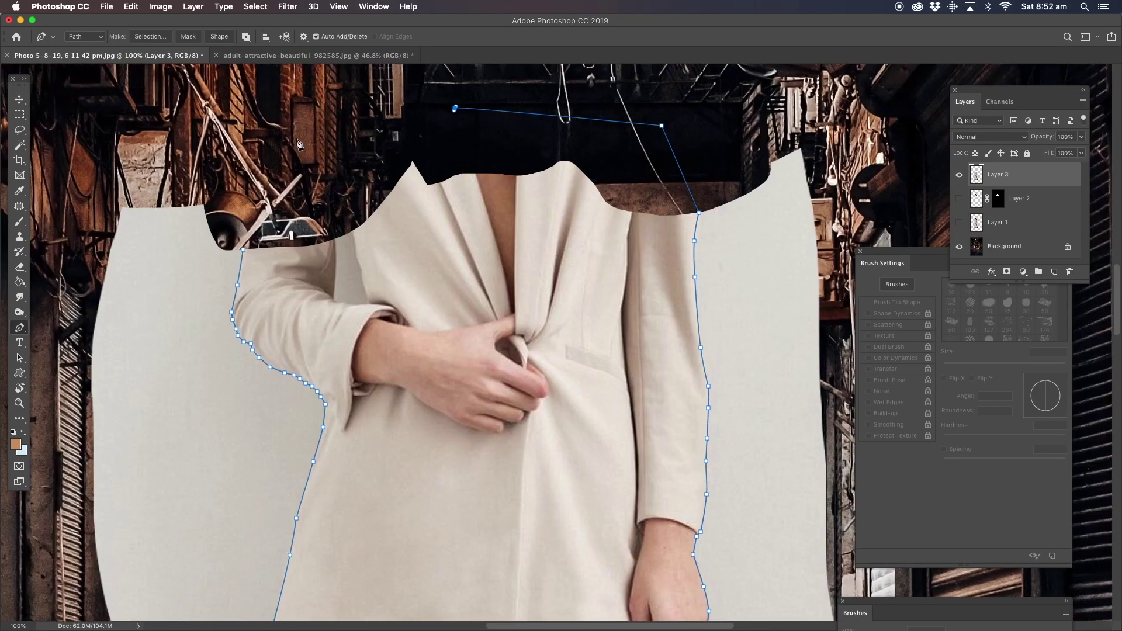
{"action": "left_click", "coordinate": [300, 137]}
{"action": "left_click", "coordinate": [244, 250]}
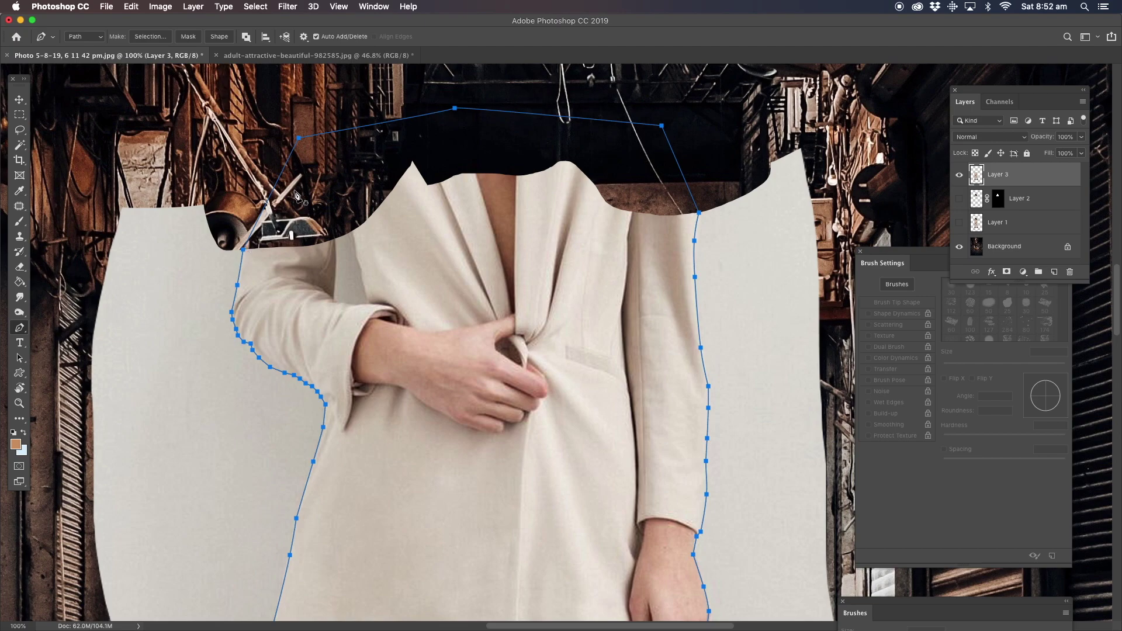
{"action": "right_click", "coordinate": [245, 255]}
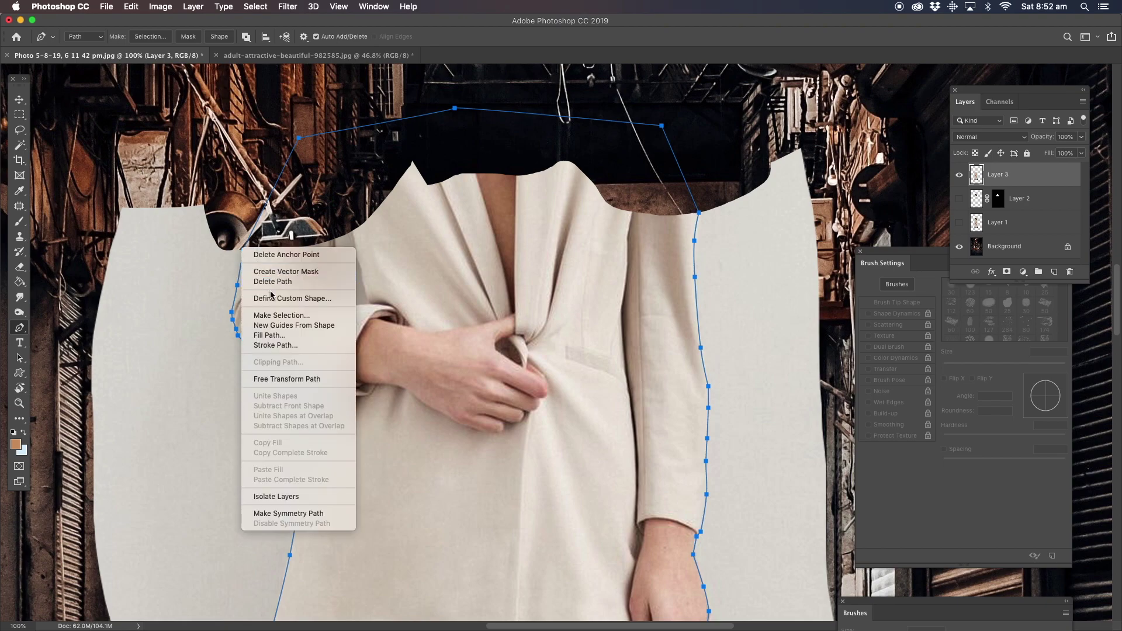
{"action": "left_click", "coordinate": [281, 315]}
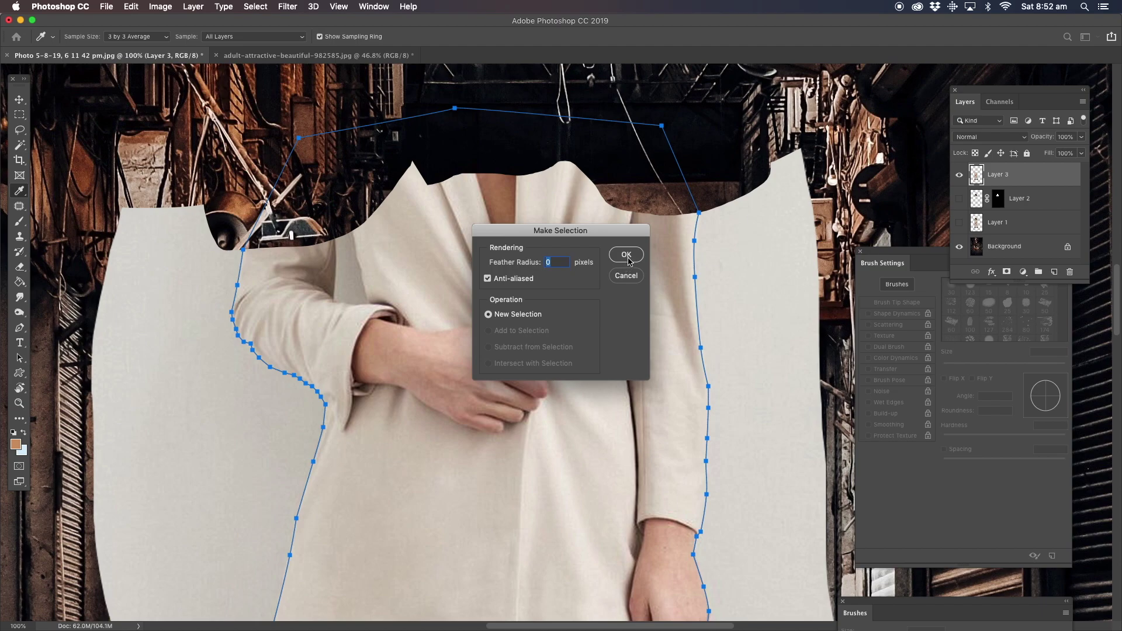
{"action": "left_click", "coordinate": [626, 256]}
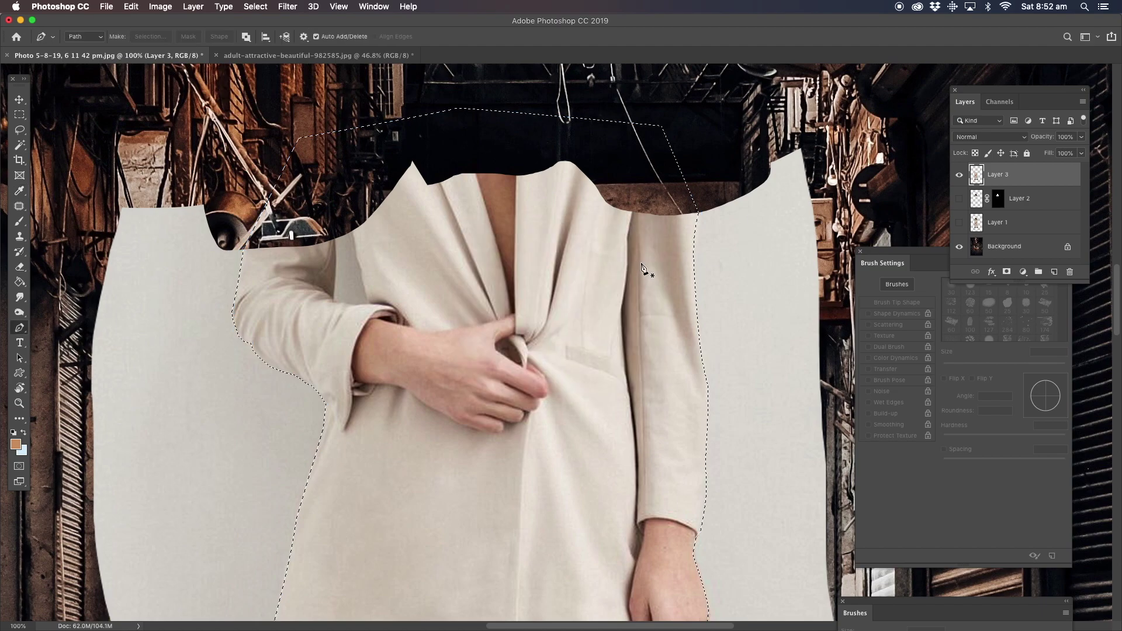
{"action": "left_click", "coordinate": [1005, 273]}
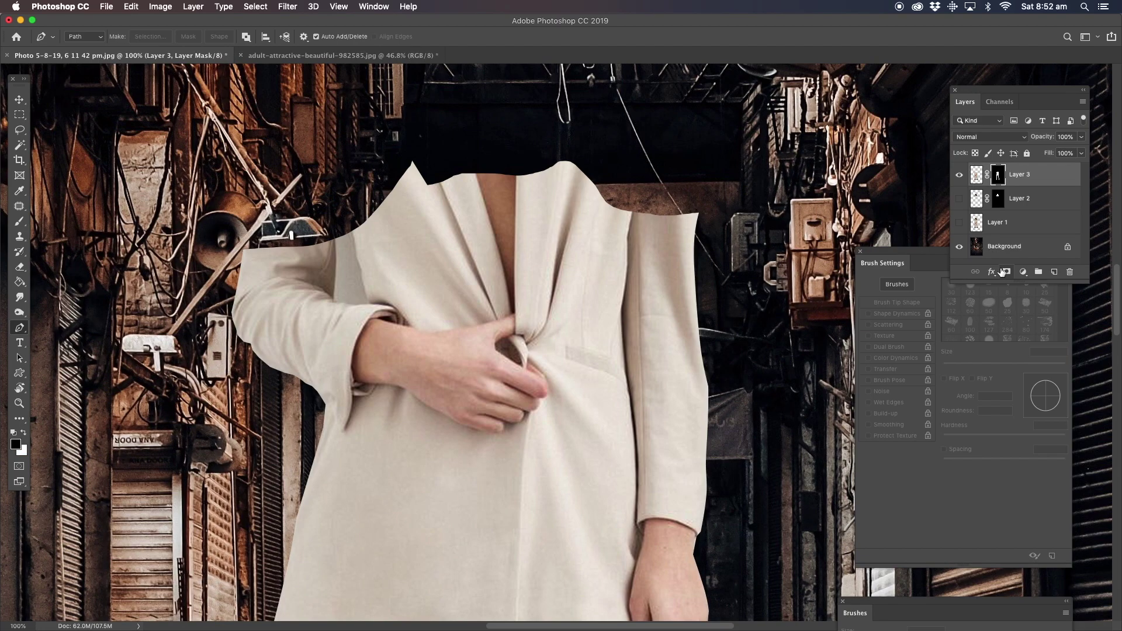
{"action": "left_click", "coordinate": [19, 403]}
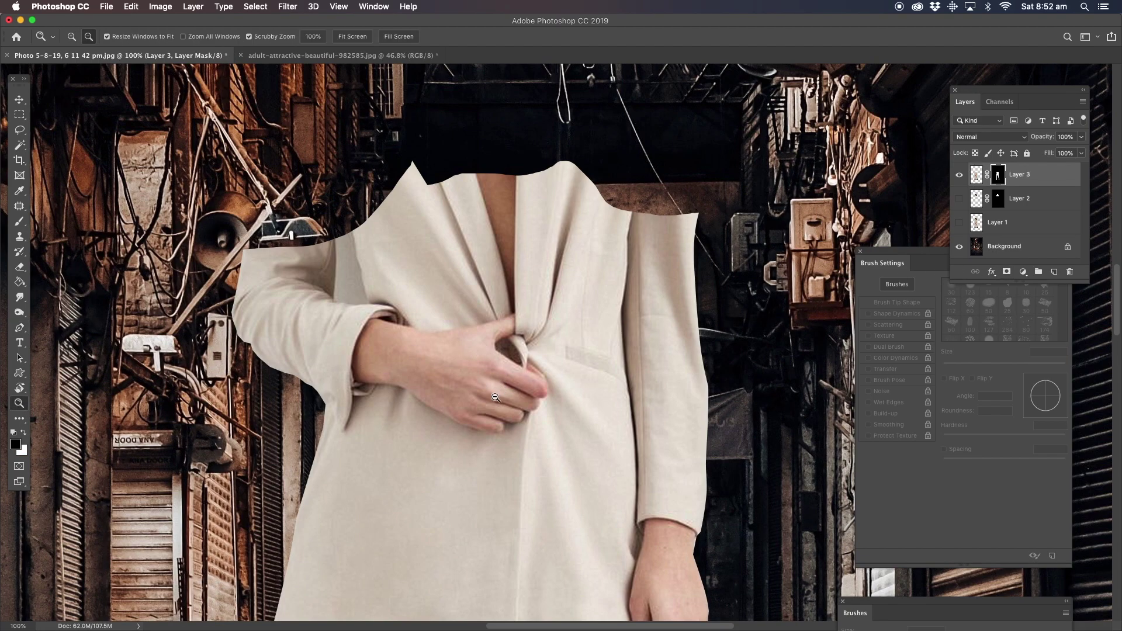
{"action": "left_click", "coordinate": [496, 447], "text": "alt"}
{"action": "scroll", "coordinate": [502, 526], "scroll_direction": "down", "scroll_amount": 10}
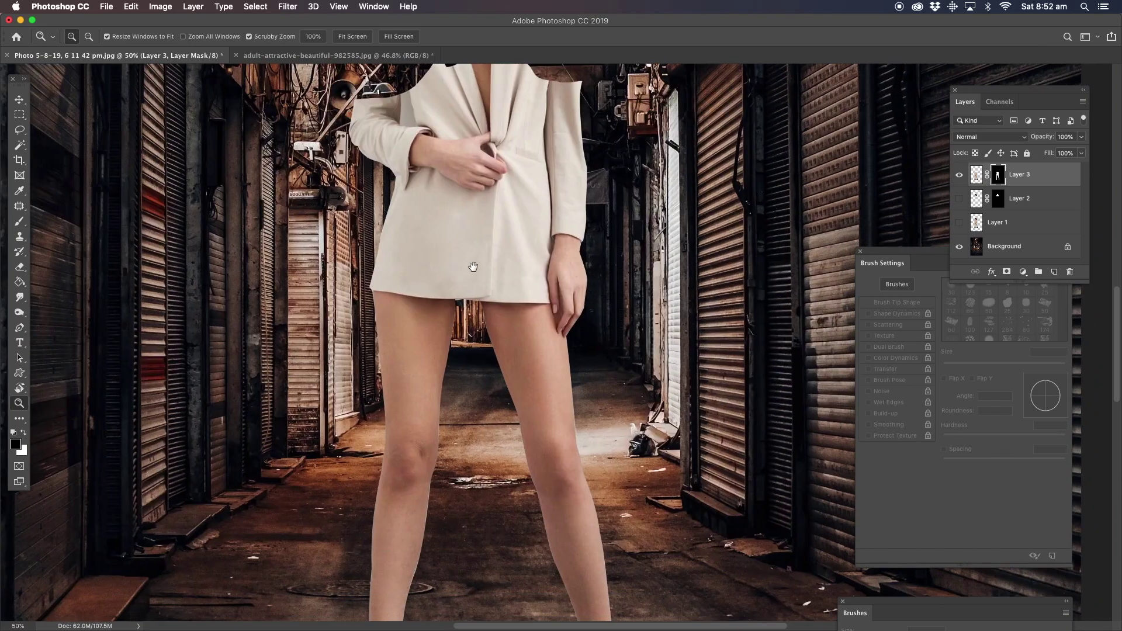
{"action": "scroll", "coordinate": [487, 351], "scroll_direction": "down", "scroll_amount": 2}
{"action": "scroll", "coordinate": [493, 271], "scroll_direction": "up", "scroll_amount": 12}
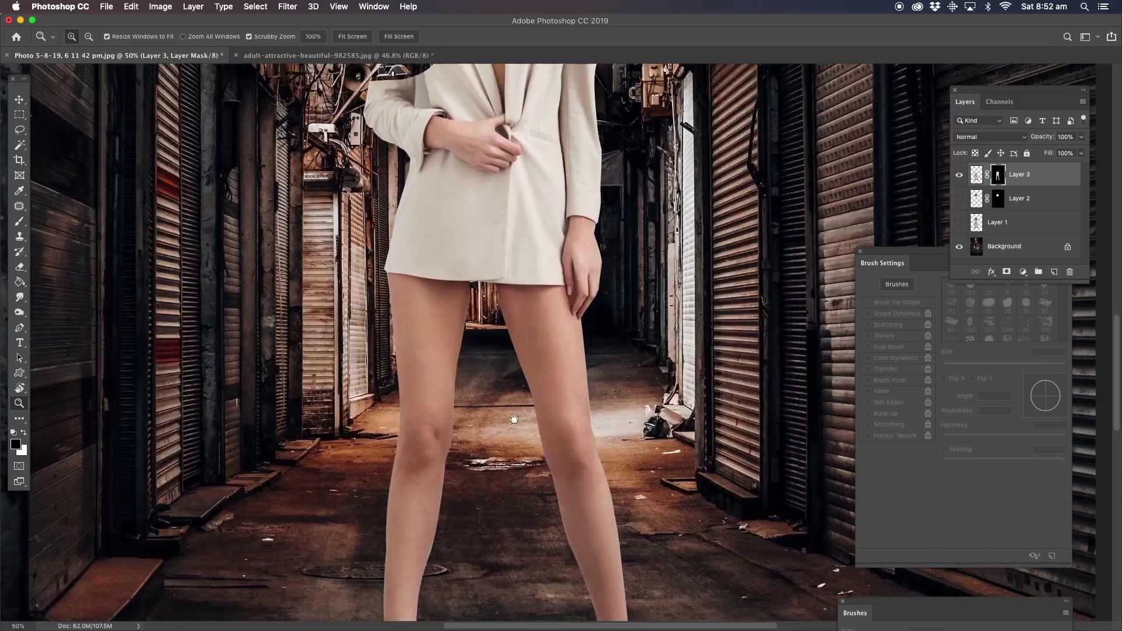
{"action": "left_click_drag", "start_coordinate": [419, 285], "coordinate": [374, 350]}
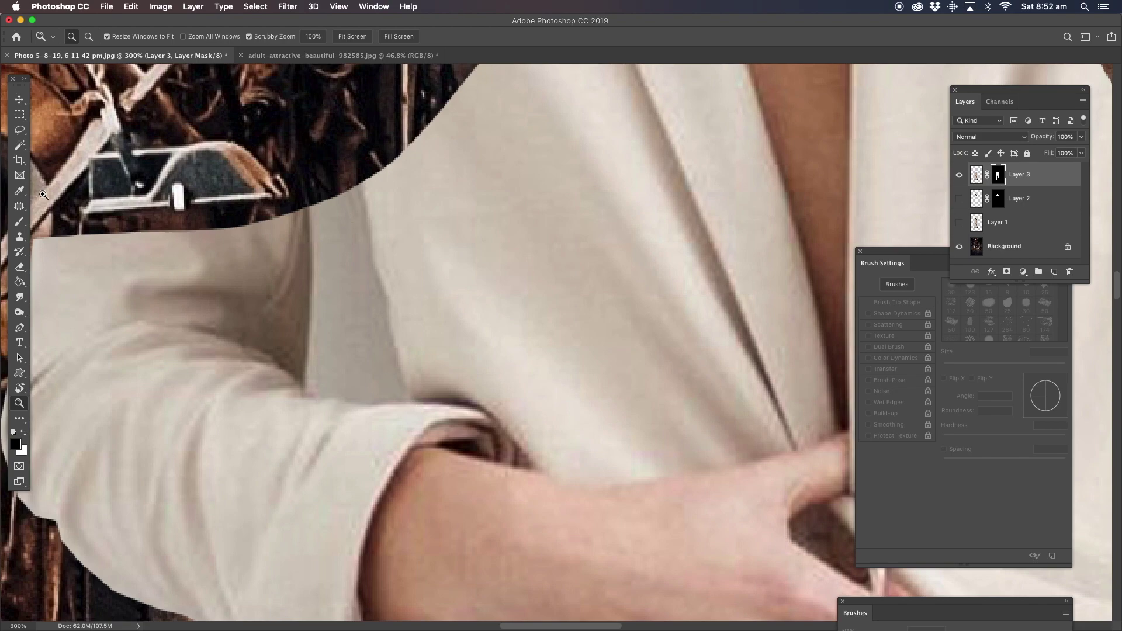
Lasso the gap between left sleeve and torso, delete it from Layer 3's pixels, and fit the image on screen.
{"action": "left_click", "coordinate": [19, 328]}
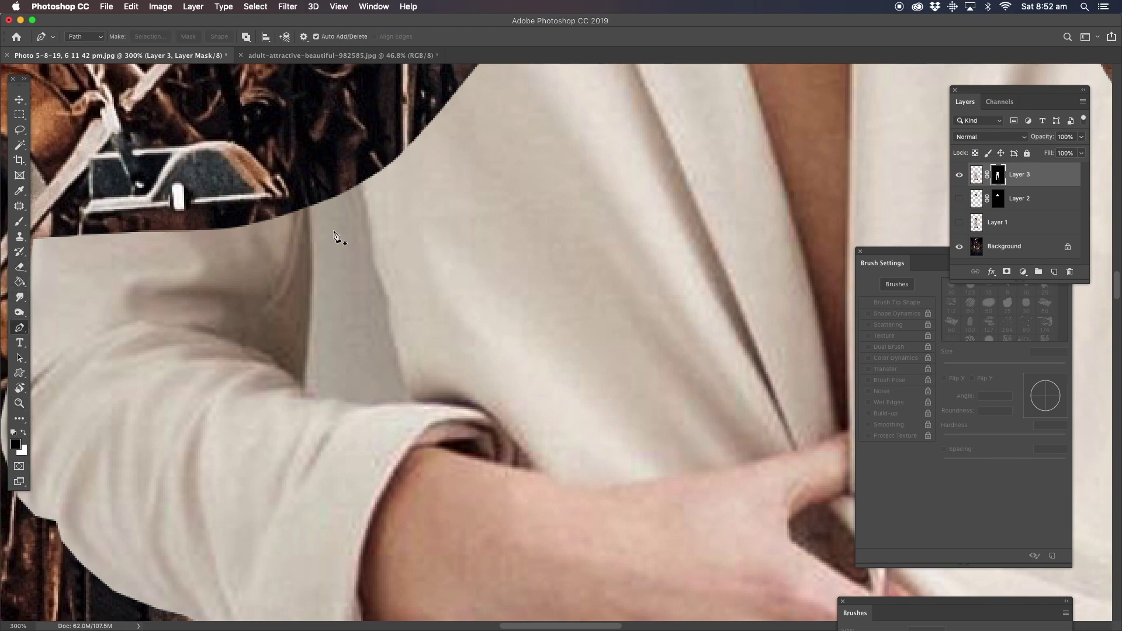
{"action": "left_click", "coordinate": [307, 206]}
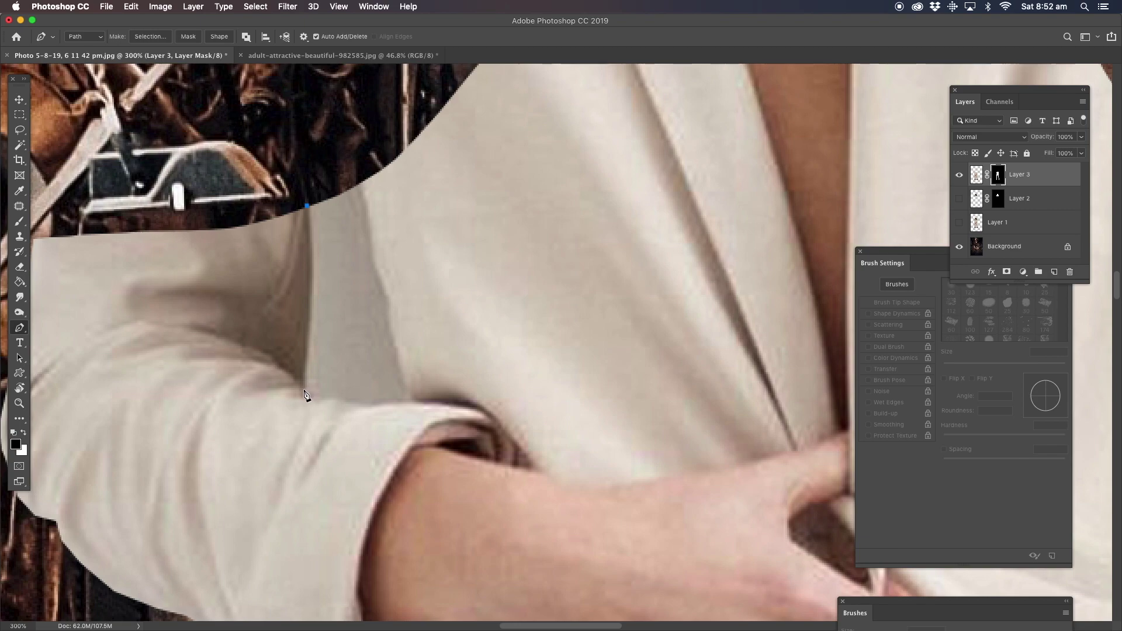
{"action": "left_click", "coordinate": [19, 130]}
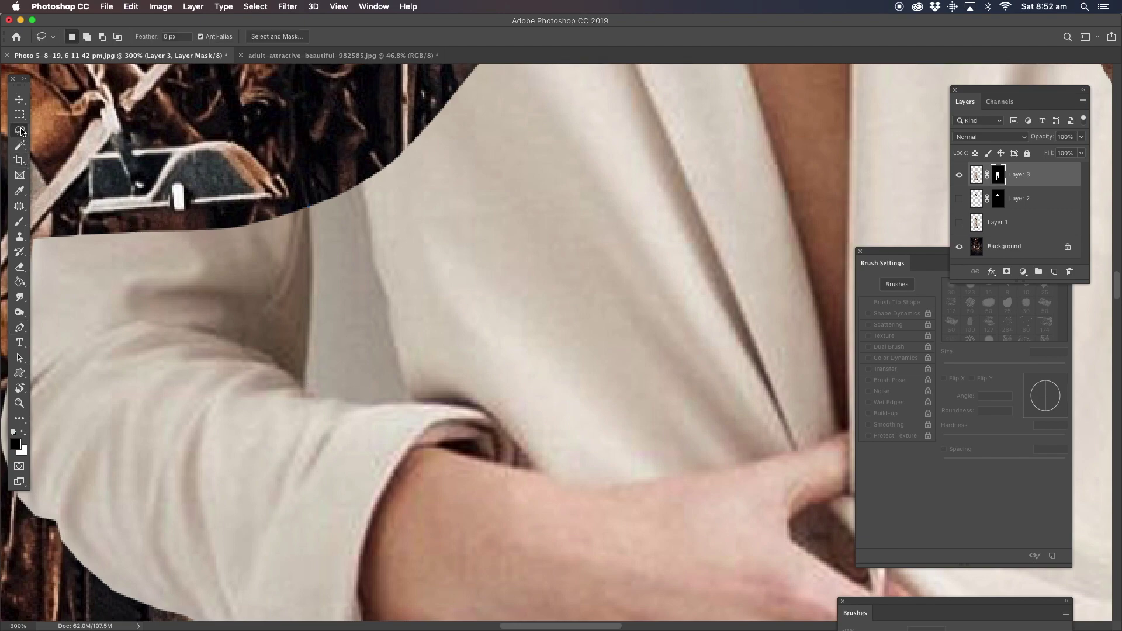
{"action": "mouse_move", "coordinate": [309, 204]}
{"action": "left_mouse_down"}
{"action": "mouse_move", "coordinate": [304, 392]}
{"action": "mouse_move", "coordinate": [369, 410]}
{"action": "left_mouse_up"}
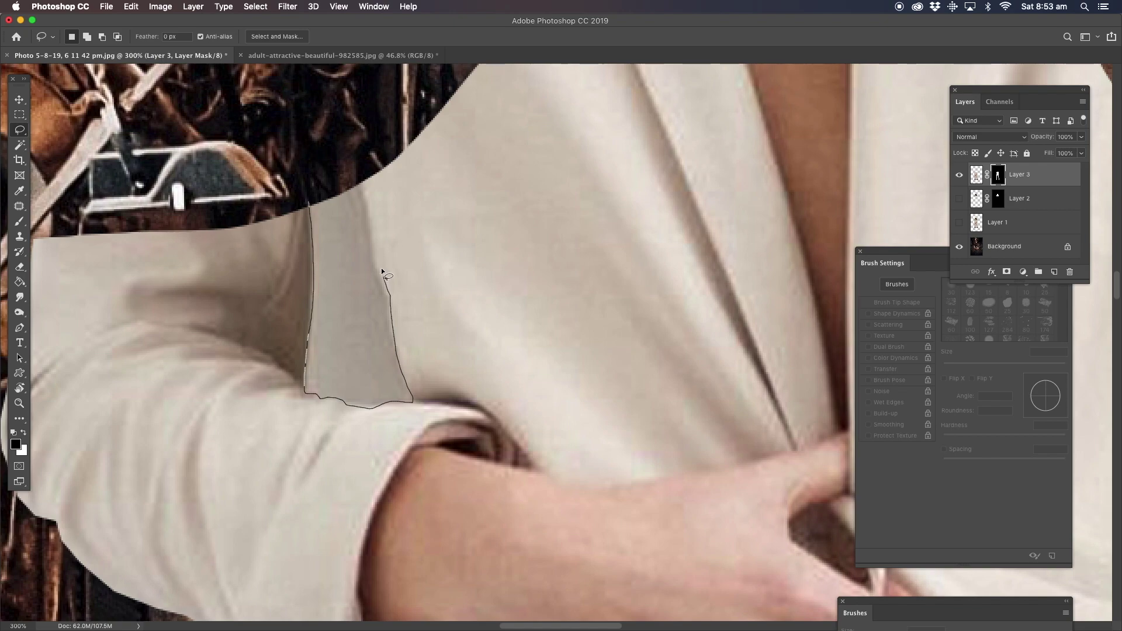
{"action": "left_click_drag", "start_coordinate": [370, 212], "coordinate": [355, 161]}
{"action": "key", "text": "Delete"}
{"action": "key", "text": "ctrl+d"}
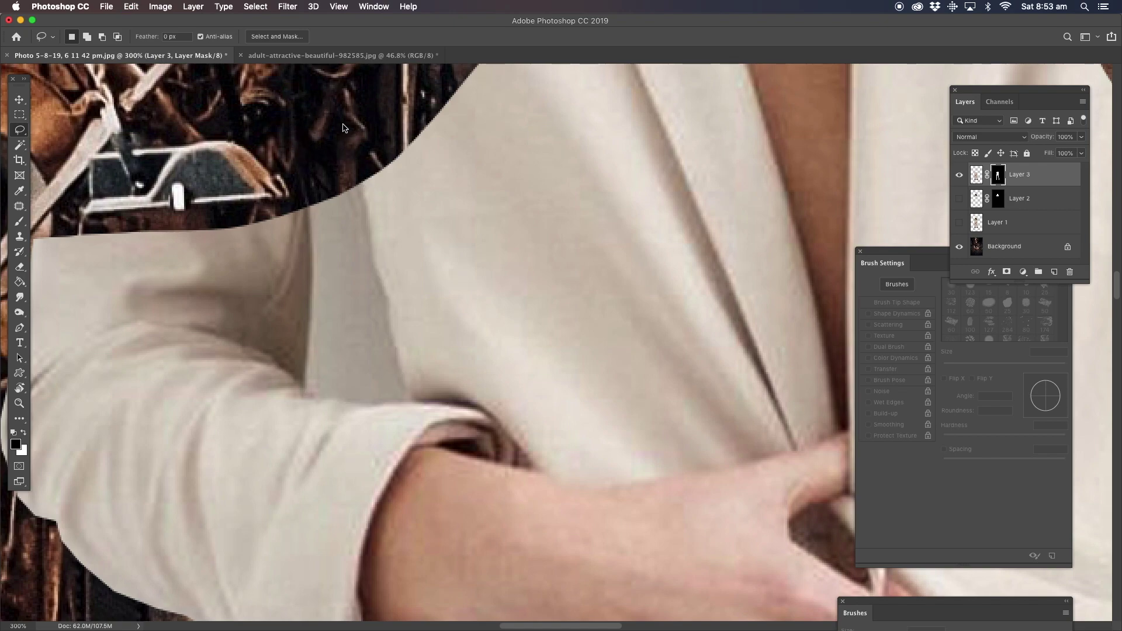
{"action": "left_click", "coordinate": [973, 175]}
{"action": "key", "text": "Delete"}
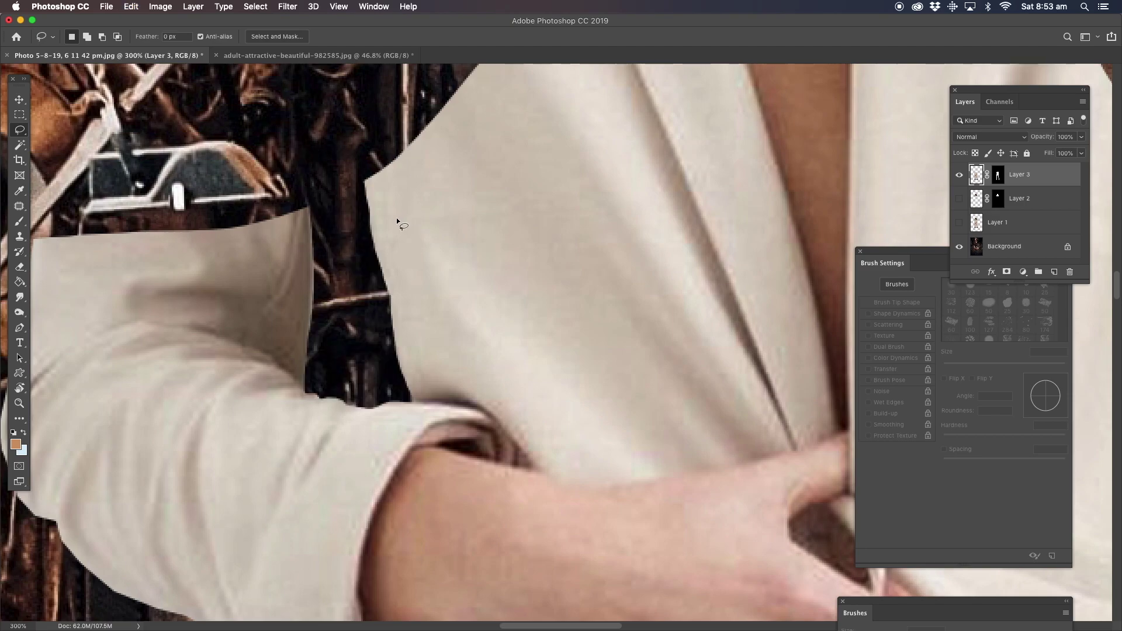
{"action": "left_click", "coordinate": [19, 403]}
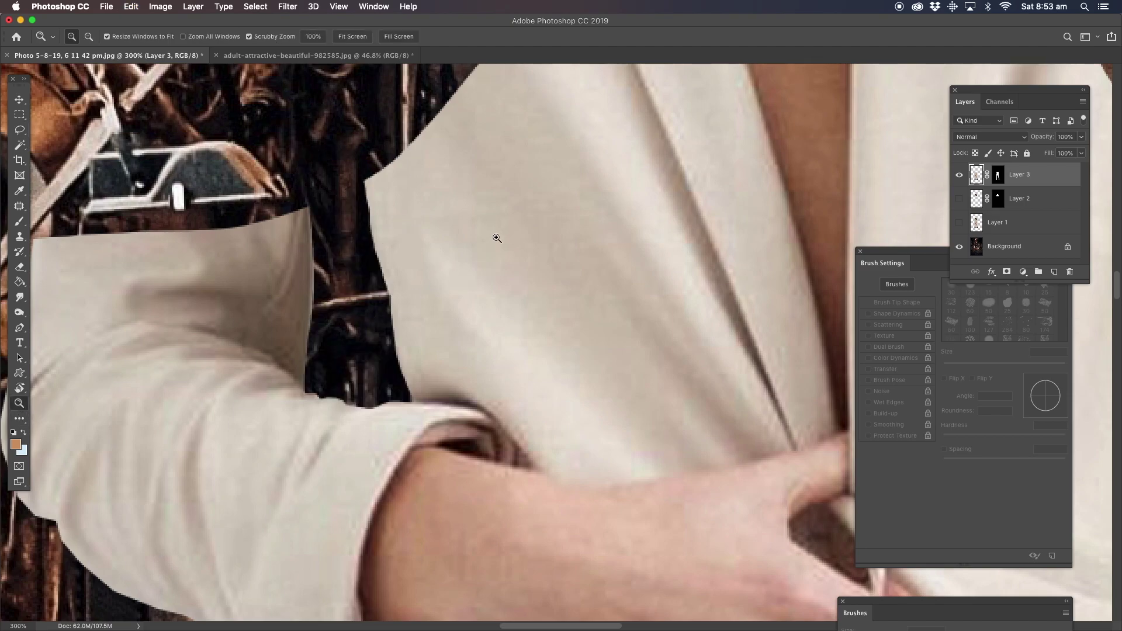
{"action": "right_click", "coordinate": [528, 235]}
{"action": "left_click", "coordinate": [549, 234]}
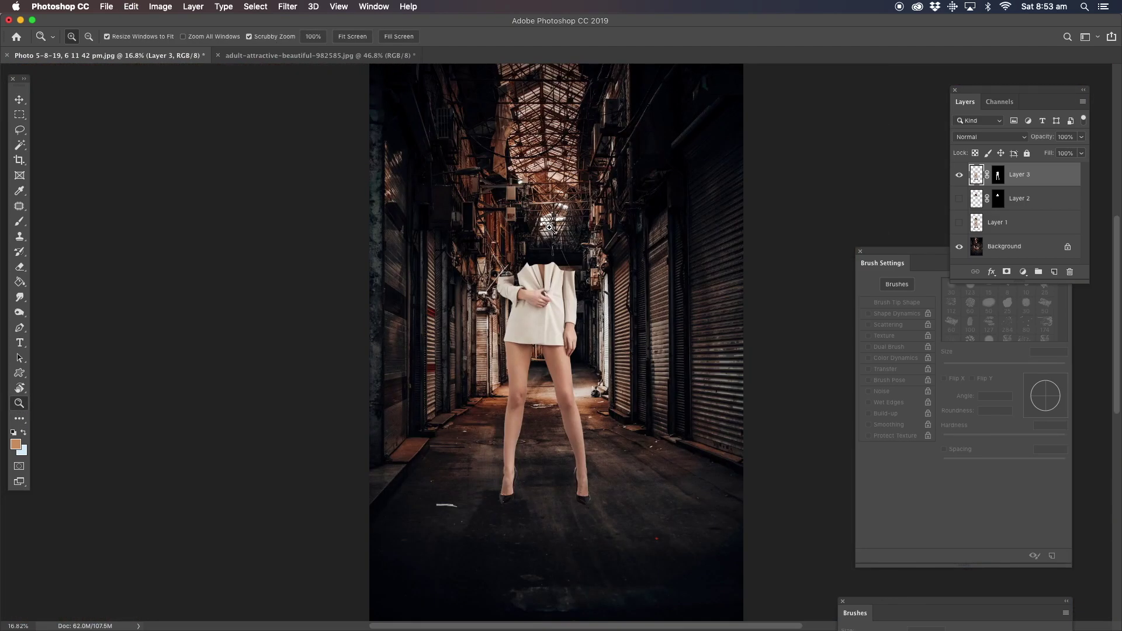
Show Layer 2, target its mask, and set up a white Brush at 100% opacity.
{"action": "left_click", "coordinate": [959, 198]}
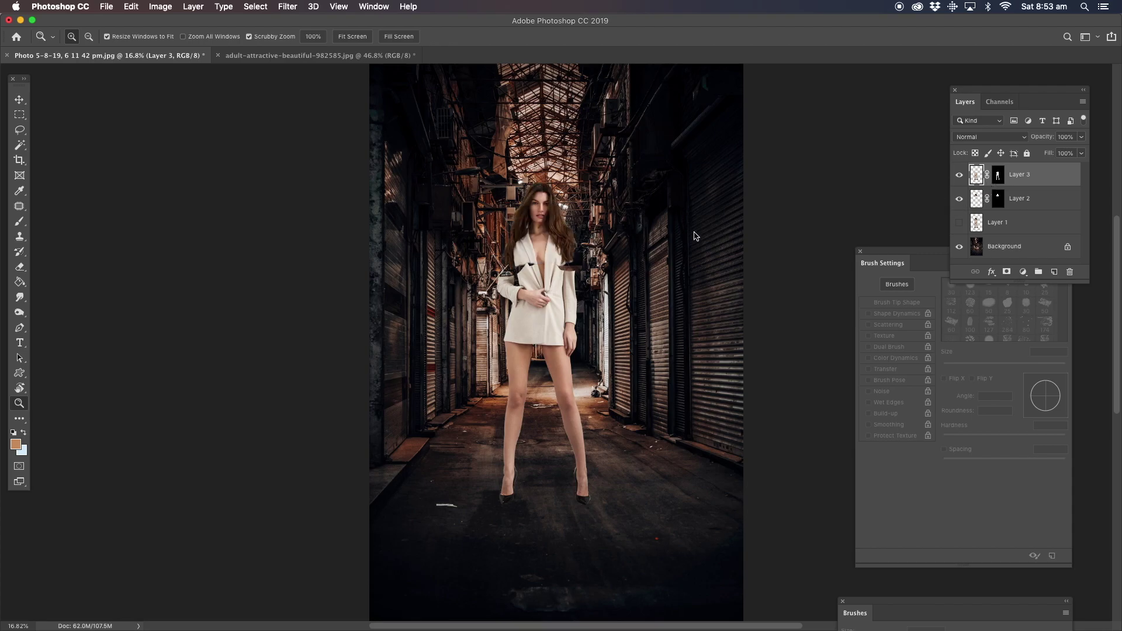
{"action": "left_click", "coordinate": [557, 251]}
{"action": "left_click", "coordinate": [557, 251]}
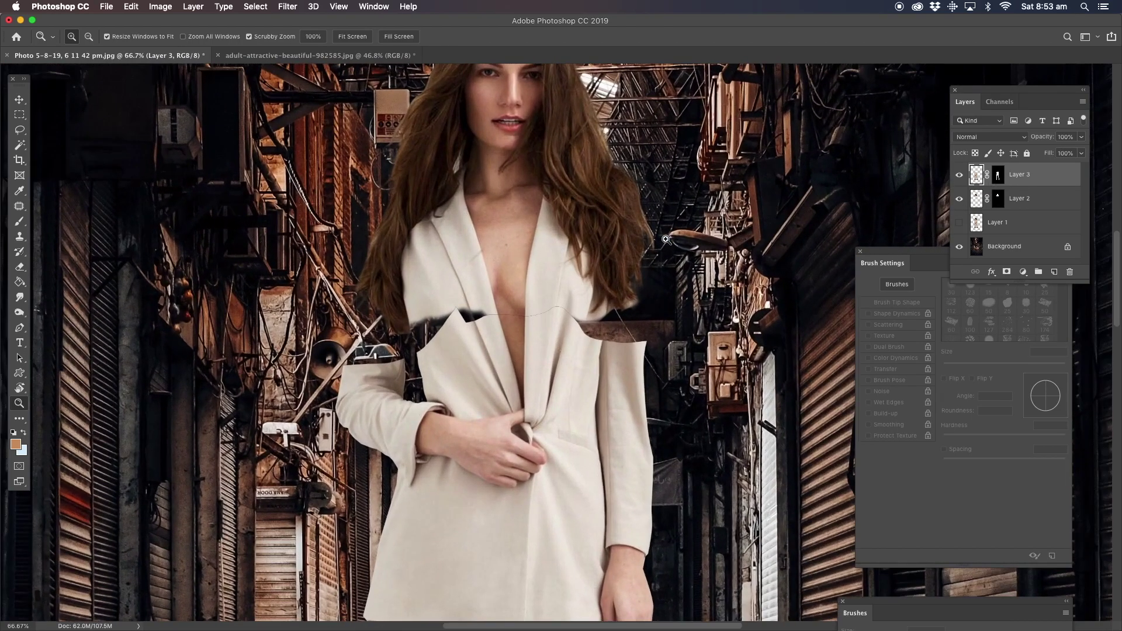
{"action": "left_click", "coordinate": [977, 199]}
{"action": "left_click", "coordinate": [1003, 203]}
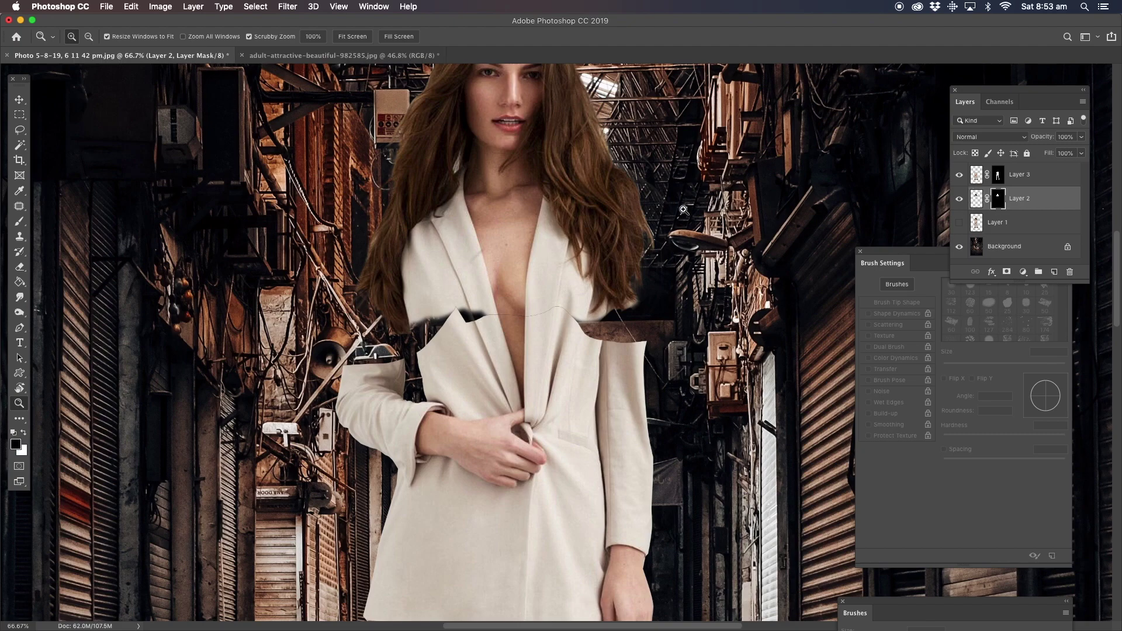
{"action": "left_click", "coordinate": [20, 220]}
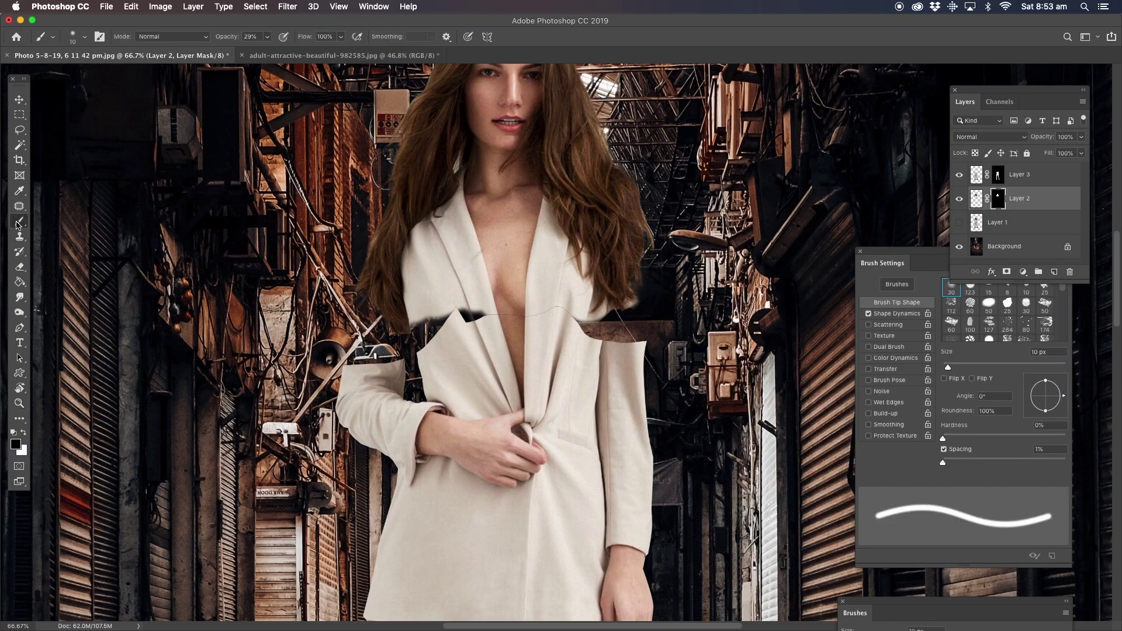
{"action": "left_click", "coordinate": [24, 434]}
{"action": "left_click", "coordinate": [266, 39]}
{"action": "left_click_drag", "start_coordinate": [266, 52], "coordinate": [338, 59]}
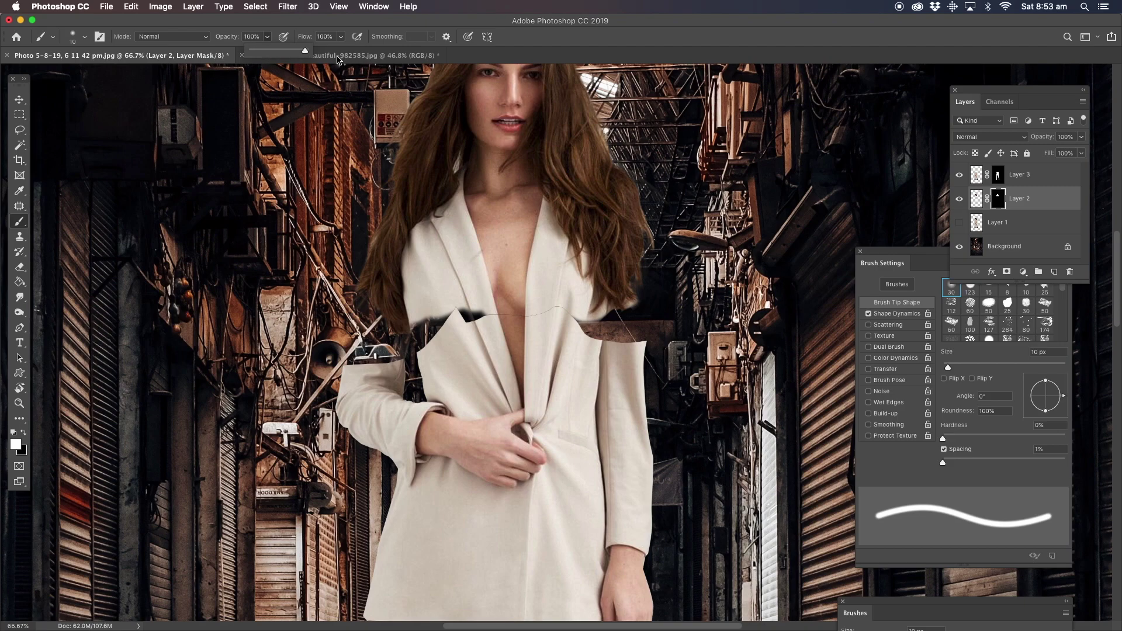
{"action": "left_click", "coordinate": [390, 342]}
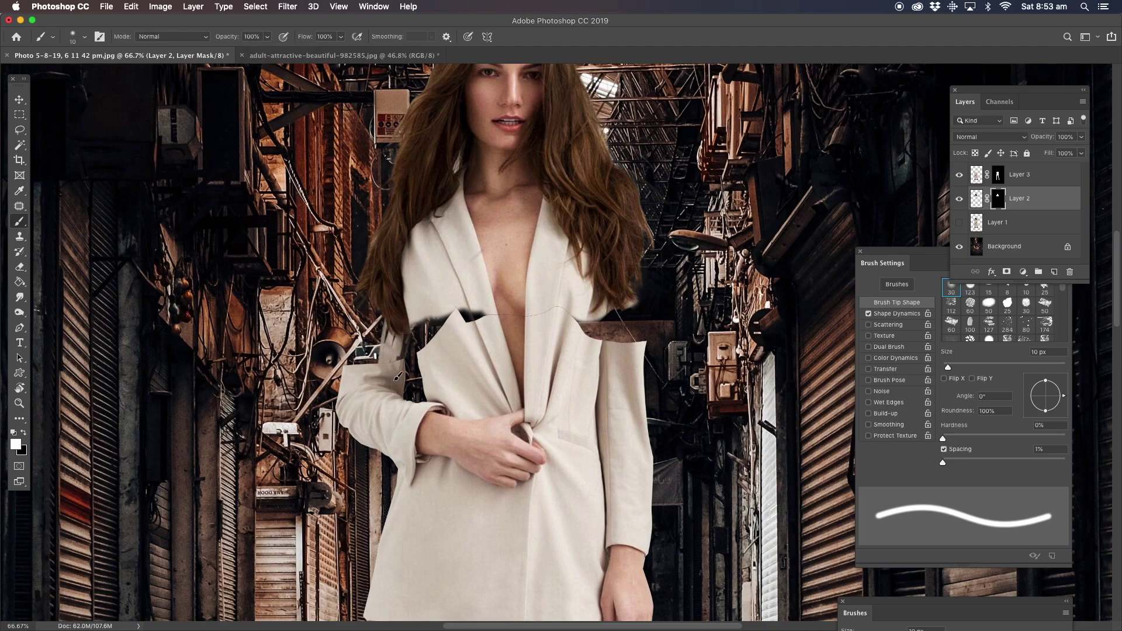
Paint the mask with a 45 px brush over the shoulder and lapel seams to remove dark patches.
{"action": "mouse_move", "coordinate": [380, 370]}
{"action": "left_mouse_down"}
{"action": "mouse_move", "coordinate": [359, 327]}
{"action": "mouse_move", "coordinate": [349, 359]}
{"action": "mouse_move", "coordinate": [348, 336]}
{"action": "mouse_move", "coordinate": [364, 288]}
{"action": "mouse_move", "coordinate": [366, 317]}
{"action": "mouse_move", "coordinate": [385, 288]}
{"action": "mouse_move", "coordinate": [374, 364]}
{"action": "left_mouse_up"}
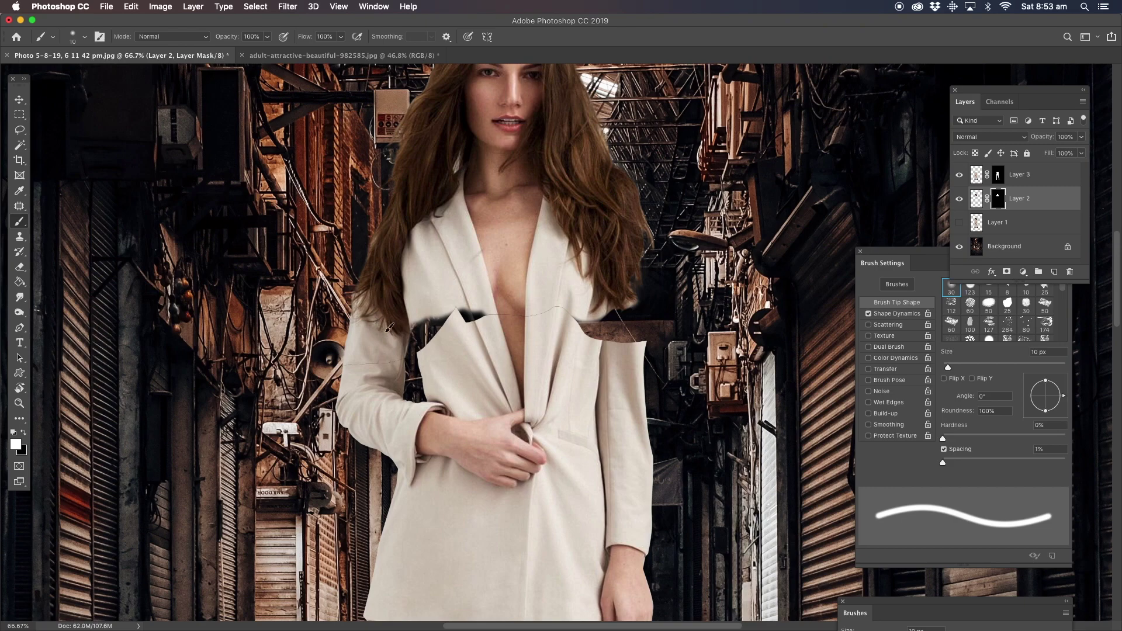
{"action": "left_click", "coordinate": [968, 367]}
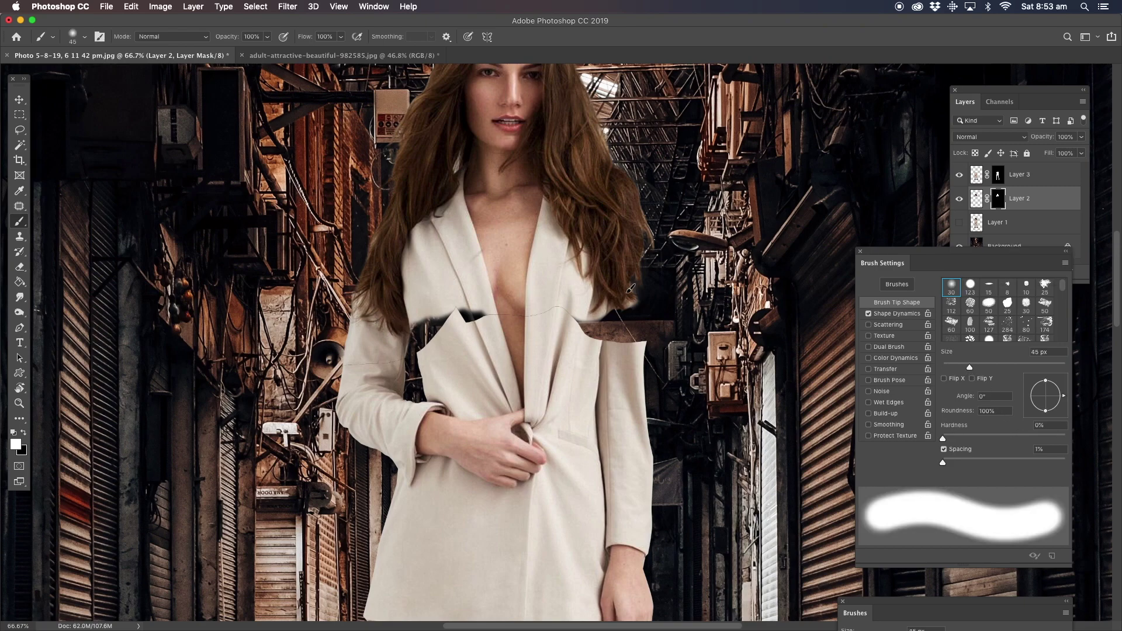
{"action": "mouse_move", "coordinate": [630, 288]}
{"action": "left_mouse_down"}
{"action": "mouse_move", "coordinate": [637, 330]}
{"action": "mouse_move", "coordinate": [628, 245]}
{"action": "mouse_move", "coordinate": [639, 366]}
{"action": "mouse_move", "coordinate": [632, 289]}
{"action": "mouse_move", "coordinate": [593, 350]}
{"action": "mouse_move", "coordinate": [595, 298]}
{"action": "mouse_move", "coordinate": [575, 339]}
{"action": "left_mouse_up"}
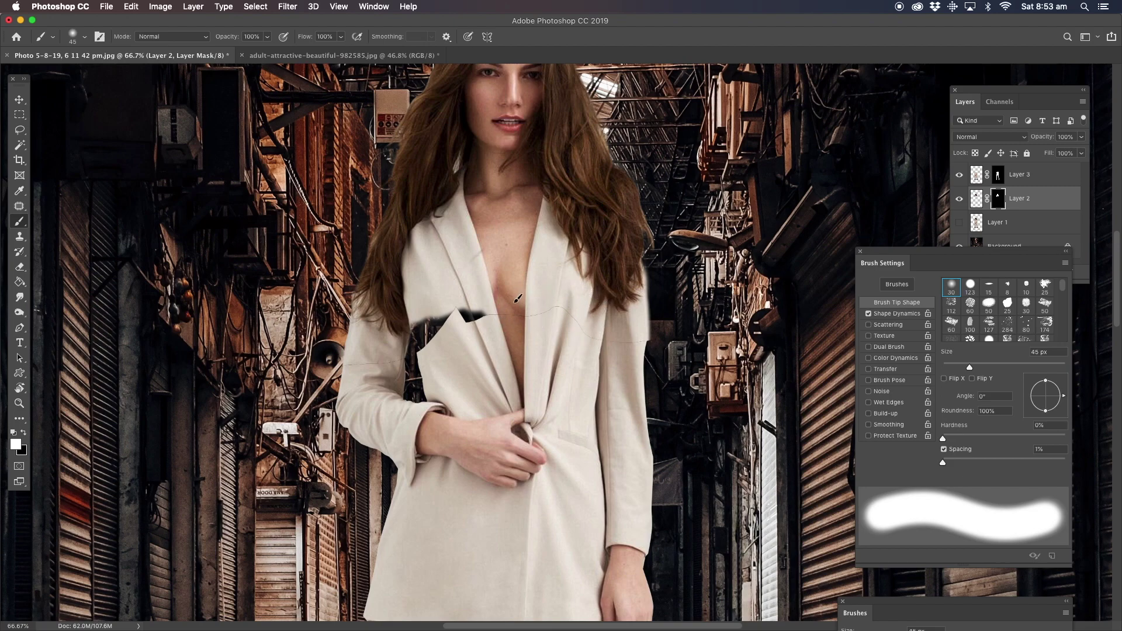
{"action": "mouse_move", "coordinate": [517, 299]}
{"action": "left_mouse_down"}
{"action": "mouse_move", "coordinate": [483, 297]}
{"action": "mouse_move", "coordinate": [427, 343]}
{"action": "left_mouse_up"}
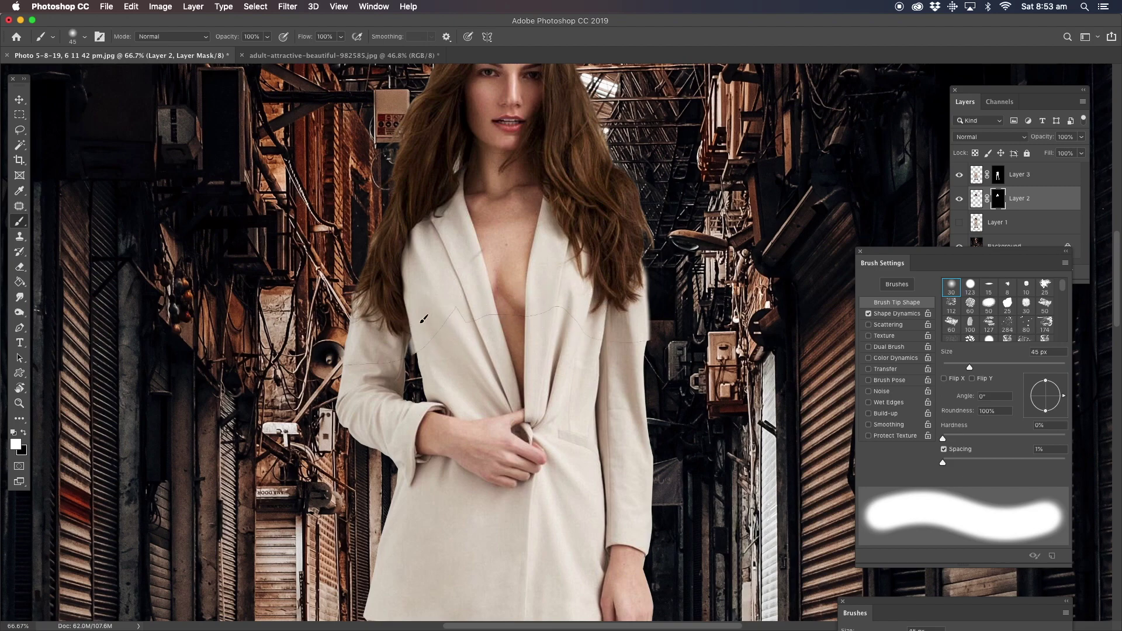
{"action": "key", "text": "super+z"}
{"action": "key", "text": "super+z"}
{"action": "key", "text": "super+z"}
{"action": "mouse_move", "coordinate": [436, 313]}
{"action": "left_mouse_down"}
{"action": "mouse_move", "coordinate": [416, 345]}
{"action": "mouse_move", "coordinate": [429, 341]}
{"action": "mouse_move", "coordinate": [439, 362]}
{"action": "mouse_move", "coordinate": [509, 289]}
{"action": "left_mouse_up"}
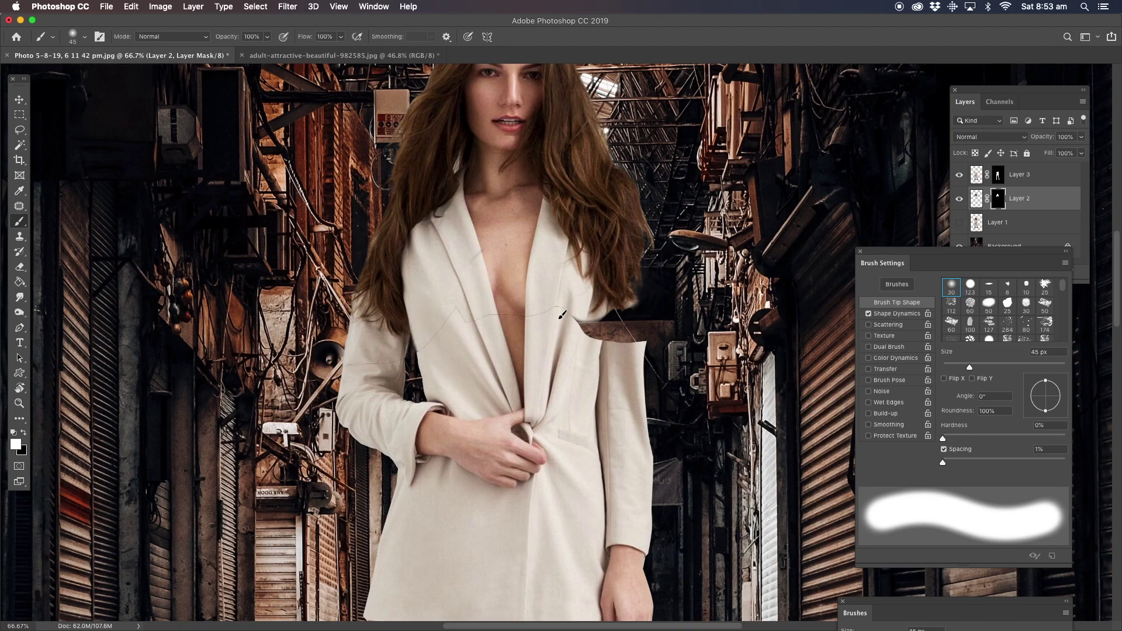
{"action": "mouse_move", "coordinate": [562, 315]}
{"action": "left_mouse_down"}
{"action": "mouse_move", "coordinate": [622, 342]}
{"action": "mouse_move", "coordinate": [645, 260]}
{"action": "mouse_move", "coordinate": [641, 311]}
{"action": "mouse_move", "coordinate": [640, 225]}
{"action": "mouse_move", "coordinate": [641, 268]}
{"action": "left_mouse_up"}
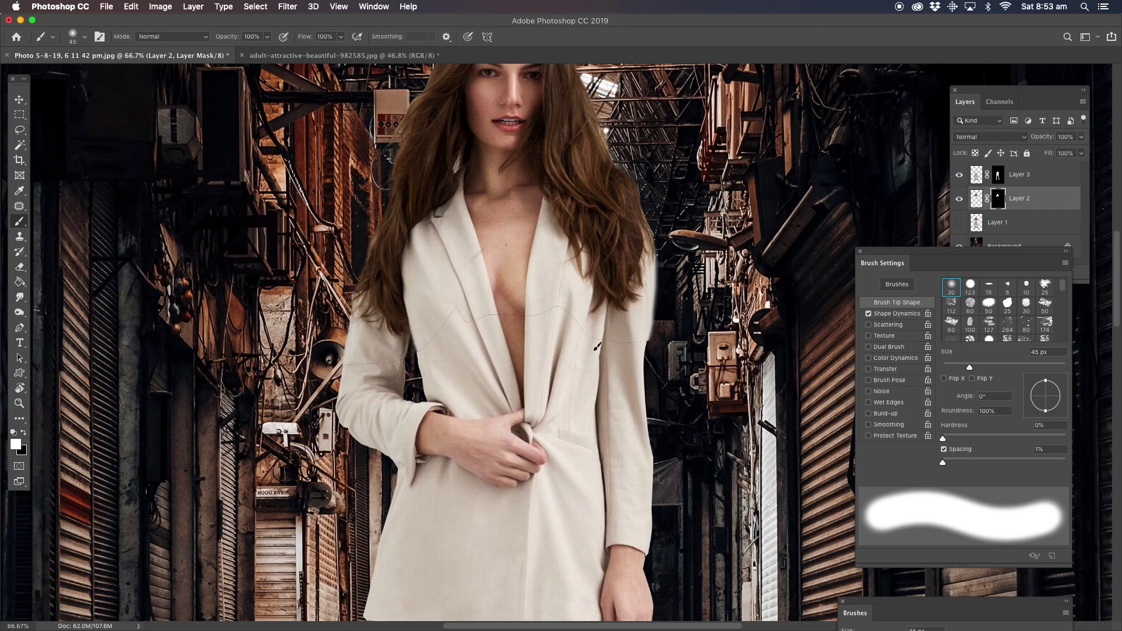
{"action": "left_click", "coordinate": [19, 100]}
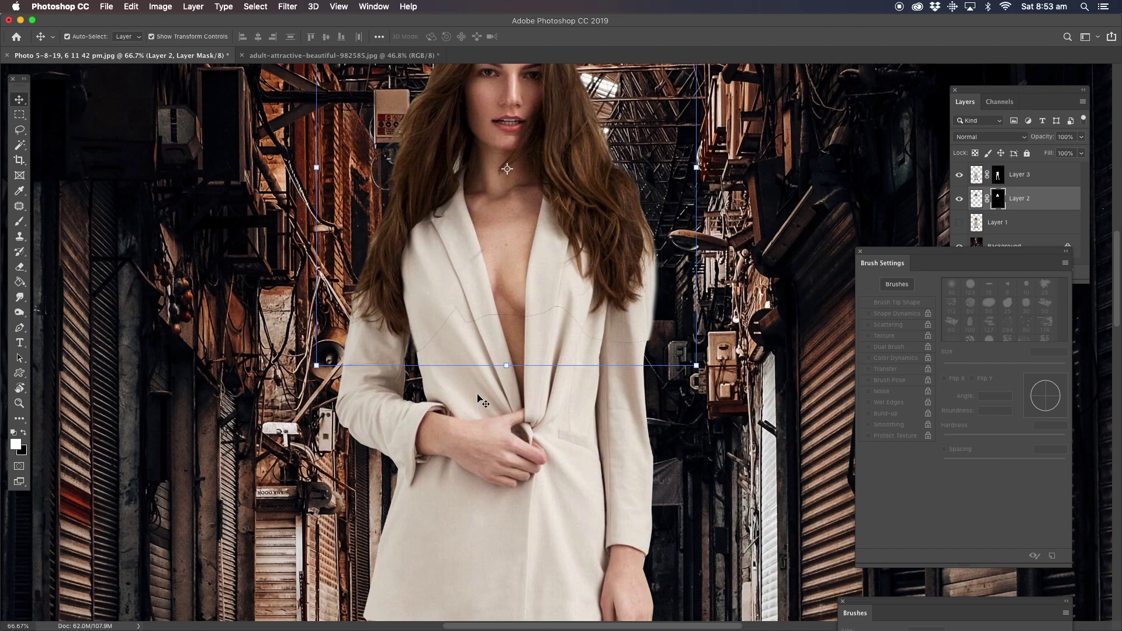
Nudge Layer 2 left, down and back right to align the lapels, then zoom to 200% on the jacket's right edge.
{"action": "key", "text": "Left"}
{"action": "key", "text": "Left"}
{"action": "key", "text": "Left"}
{"action": "key", "text": "Left"}
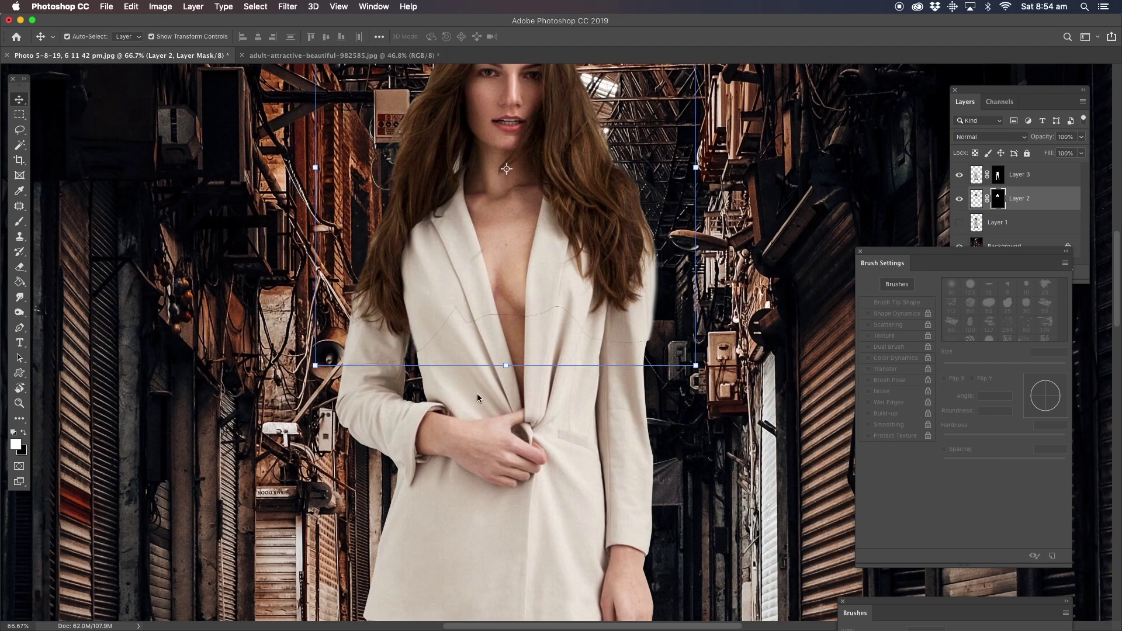
{"action": "key", "text": "Down"}
{"action": "key", "text": "Down"}
{"action": "key", "text": "Down"}
{"action": "key", "text": "Right"}
{"action": "key", "text": "Right"}
{"action": "key", "text": "Right"}
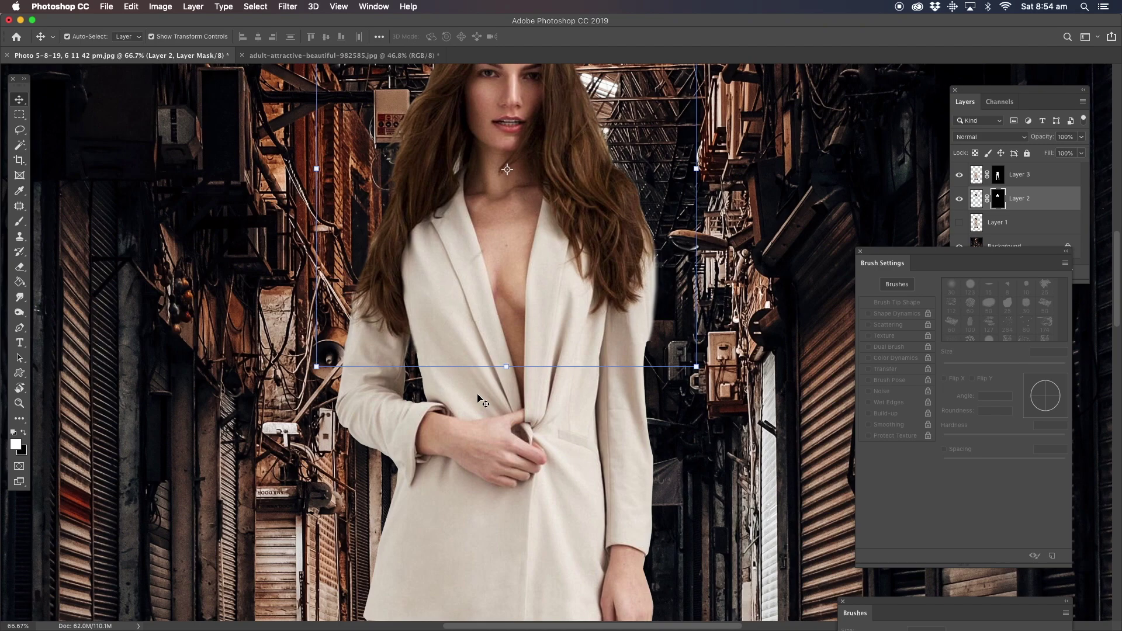
{"action": "left_click", "coordinate": [19, 130]}
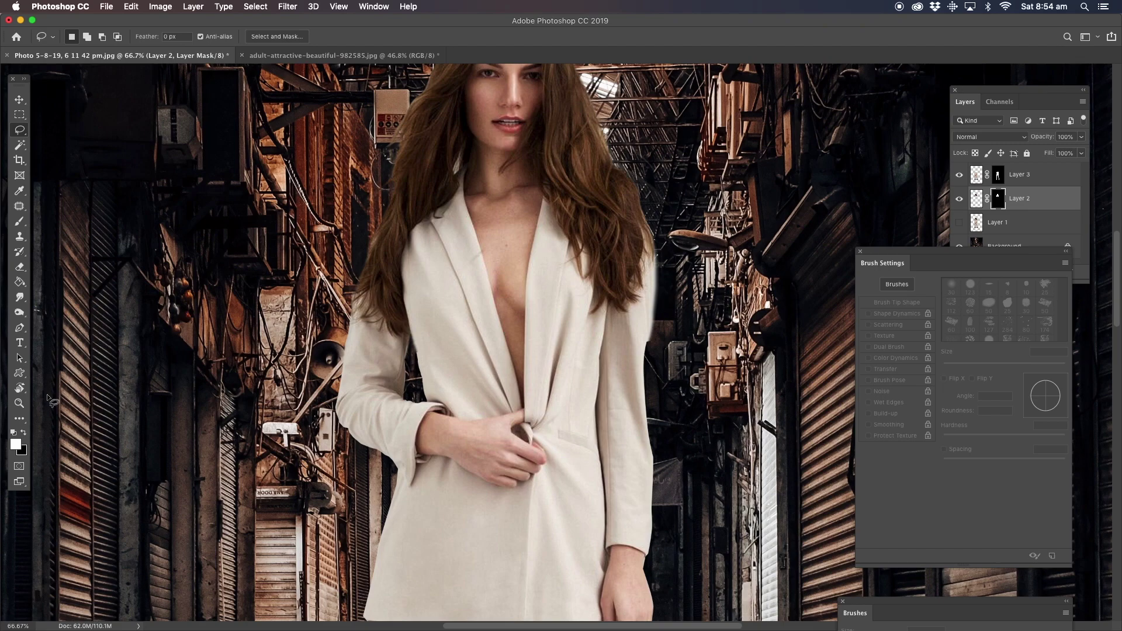
{"action": "left_click", "coordinate": [28, 405]}
{"action": "left_click", "coordinate": [671, 350]}
{"action": "left_click", "coordinate": [671, 349]}
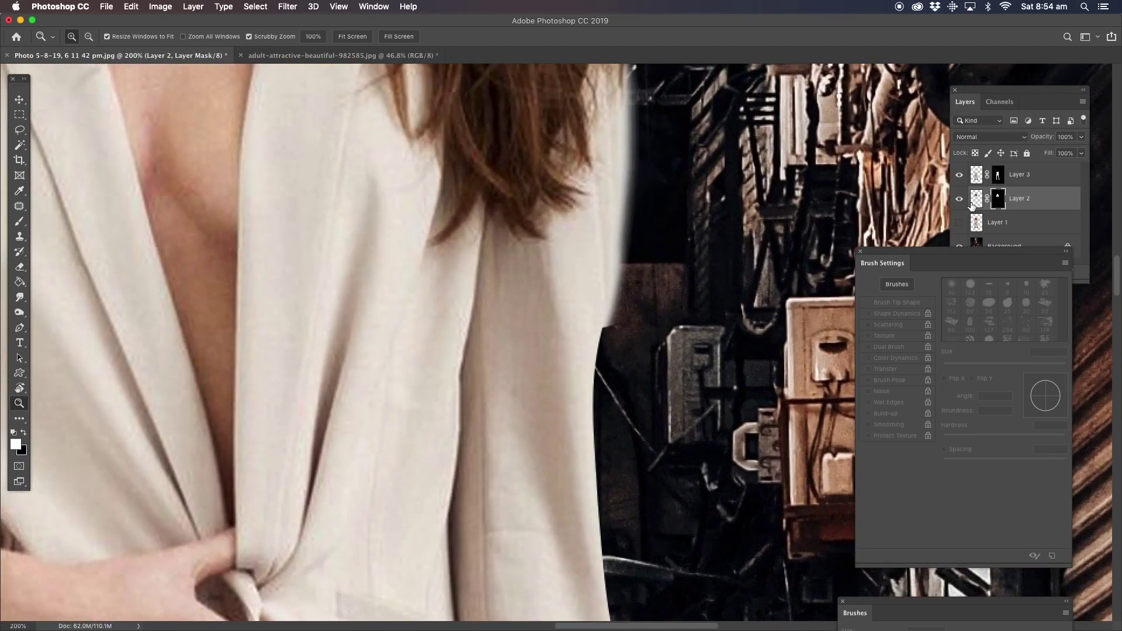
Target Layer 2's mask with an 11 px brush and black as the painting colour.
{"action": "left_click", "coordinate": [959, 175]}
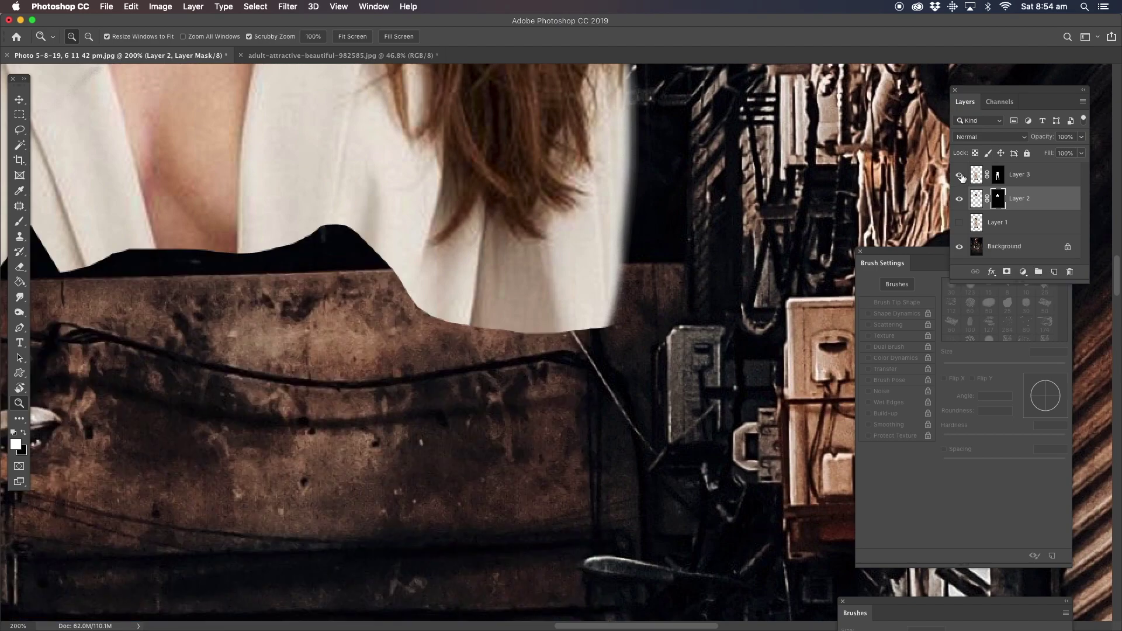
{"action": "left_click", "coordinate": [959, 175]}
{"action": "left_click", "coordinate": [997, 174]}
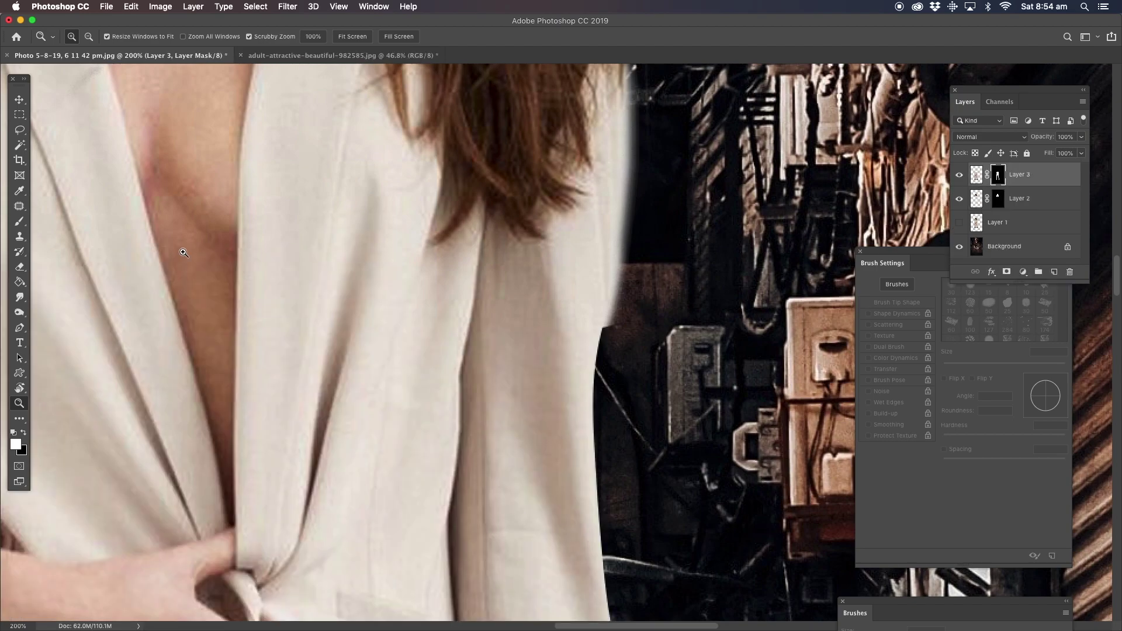
{"action": "left_click", "coordinate": [20, 221]}
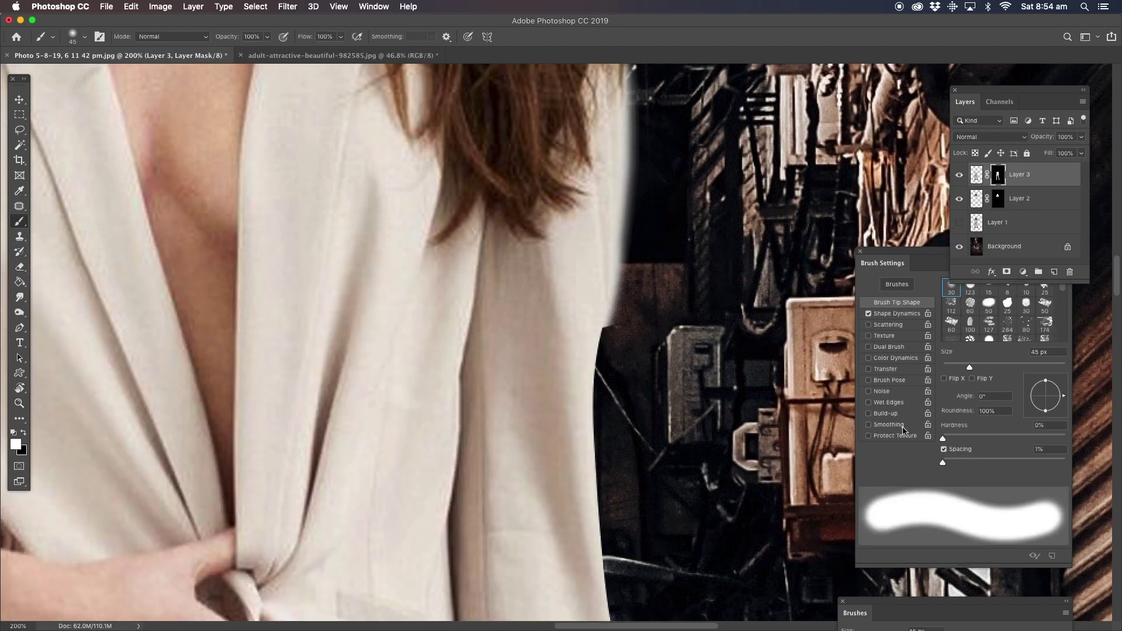
{"action": "left_click", "coordinate": [948, 366]}
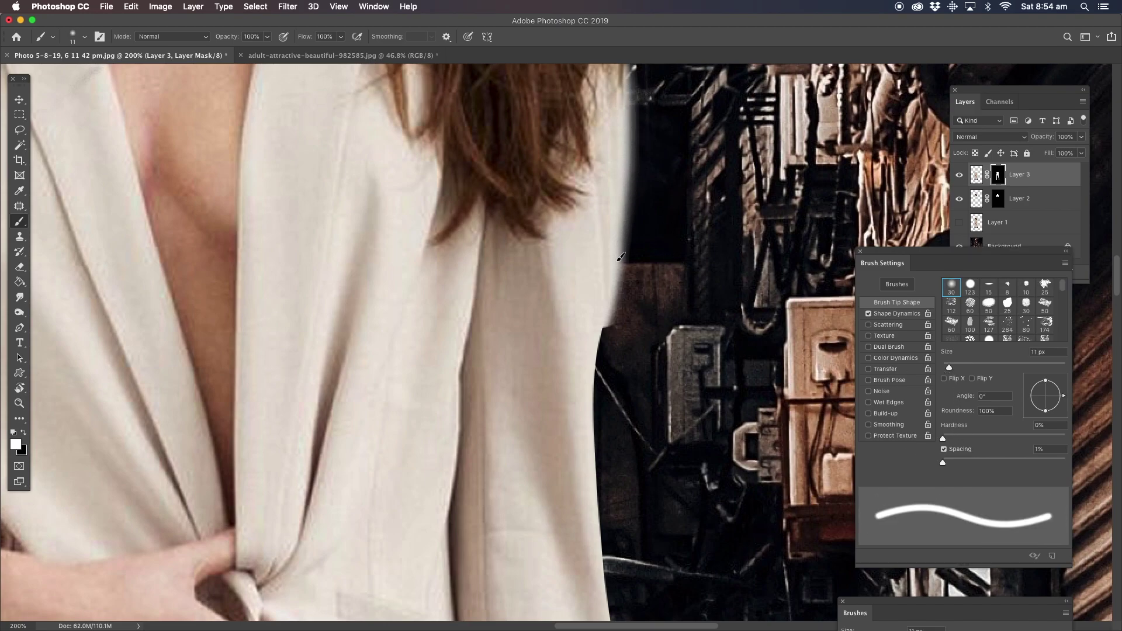
{"action": "left_click", "coordinate": [23, 432]}
{"action": "left_click", "coordinate": [998, 177]}
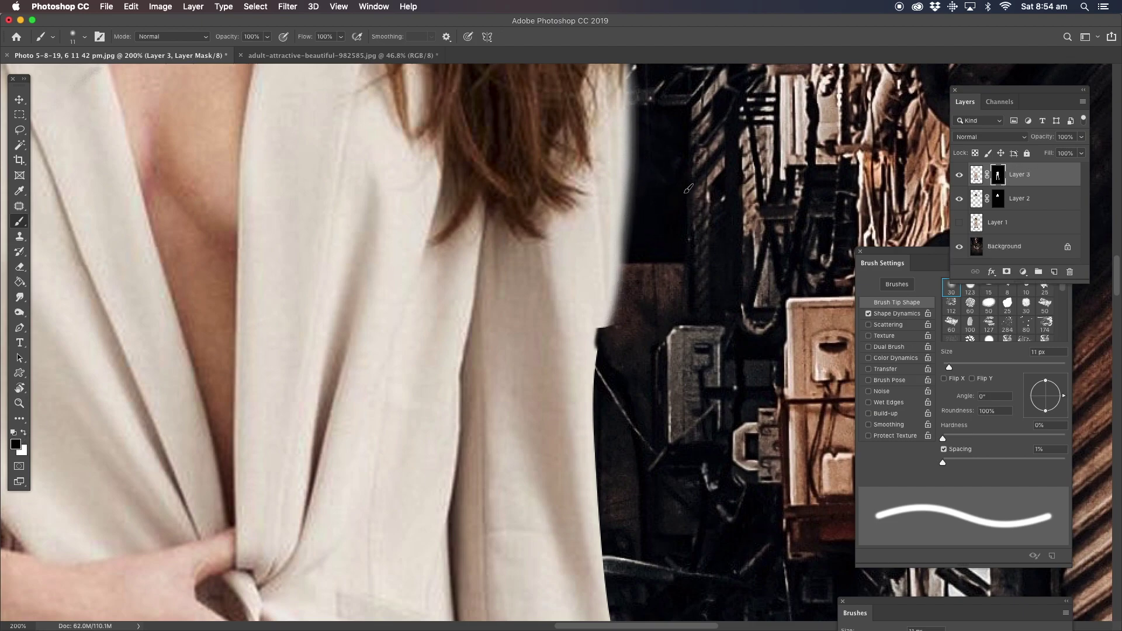
{"action": "key", "text": "super+z"}
{"action": "left_click", "coordinate": [1019, 200]}
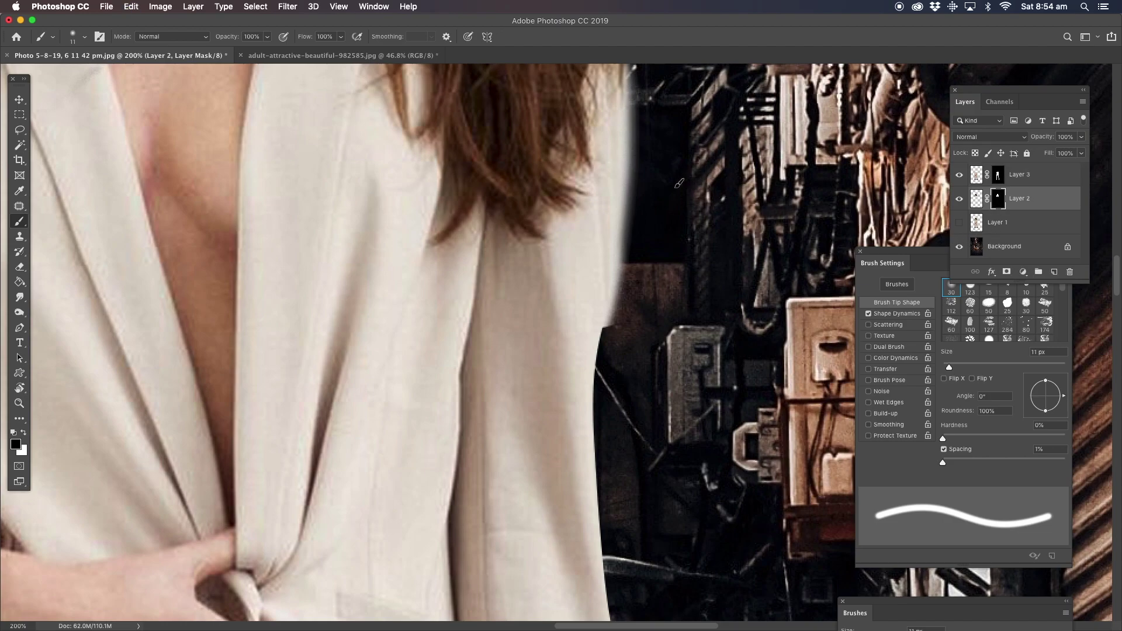
Paint black on the mask to hide the white fringe along the jacket's right and left edges.
{"action": "mouse_move", "coordinate": [637, 147]}
{"action": "left_mouse_down"}
{"action": "mouse_move", "coordinate": [612, 327]}
{"action": "mouse_move", "coordinate": [629, 256]}
{"action": "left_mouse_up"}
{"action": "key", "text": "super+z"}
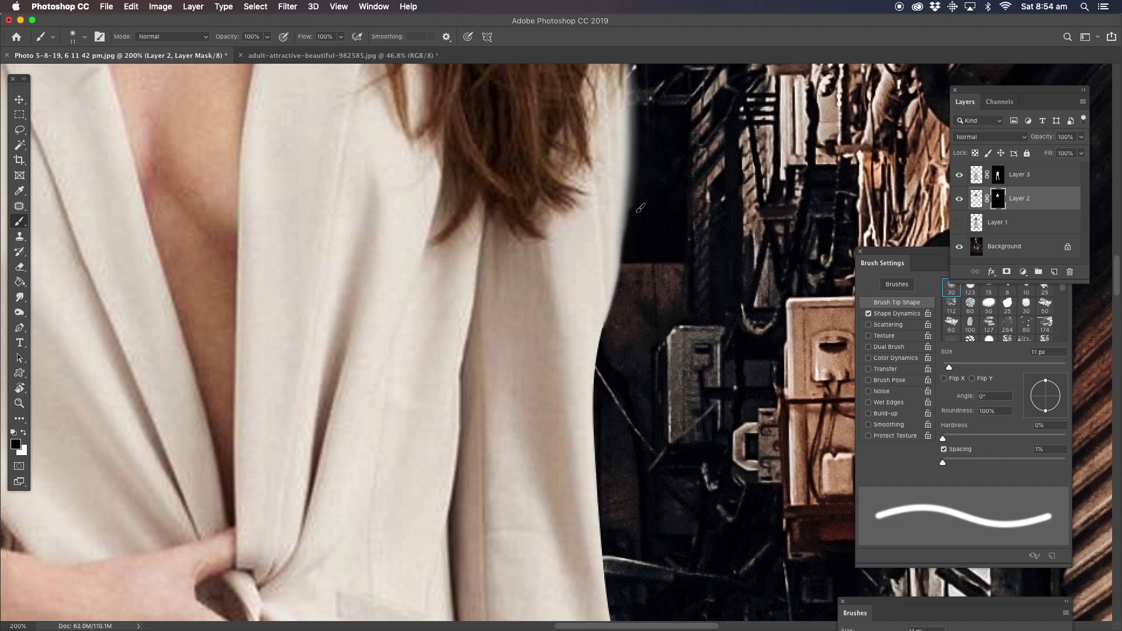
{"action": "mouse_move", "coordinate": [618, 299]}
{"action": "left_mouse_down"}
{"action": "mouse_move", "coordinate": [635, 171]}
{"action": "mouse_move", "coordinate": [633, 317]}
{"action": "left_mouse_up"}
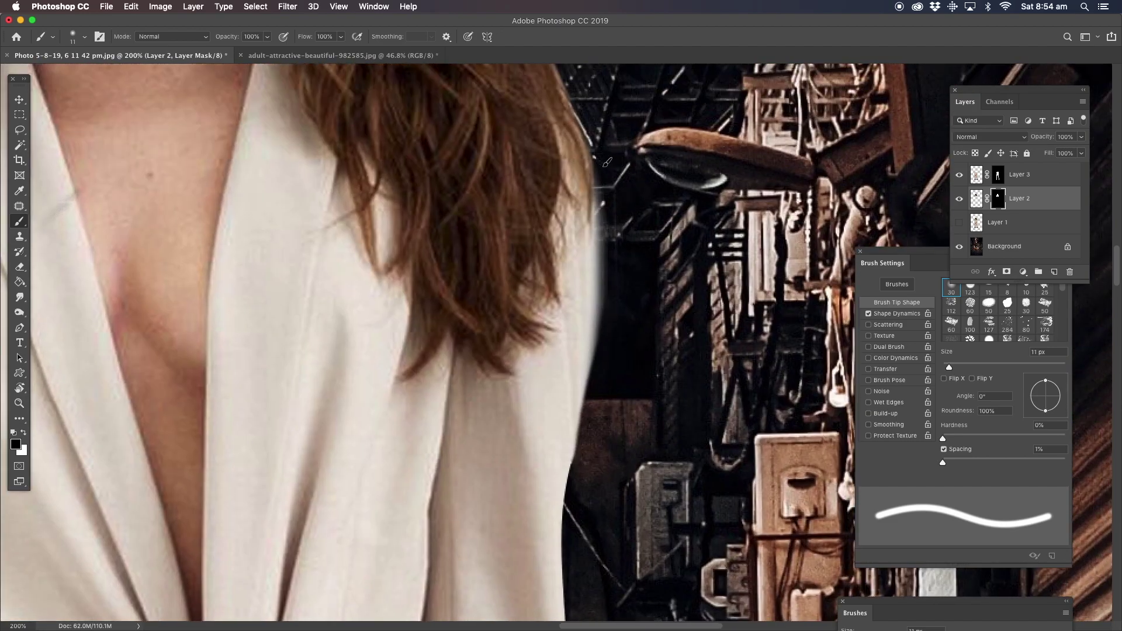
{"action": "left_click_drag", "start_coordinate": [606, 164], "coordinate": [580, 470]}
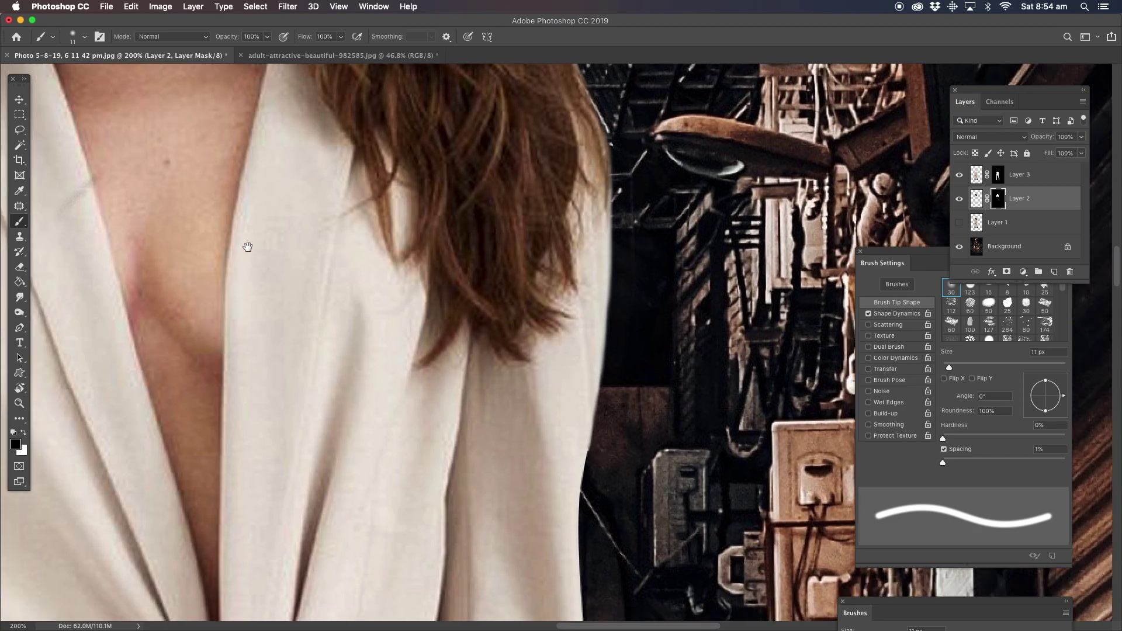
{"action": "left_click_drag", "start_coordinate": [245, 246], "coordinate": [466, 117]}
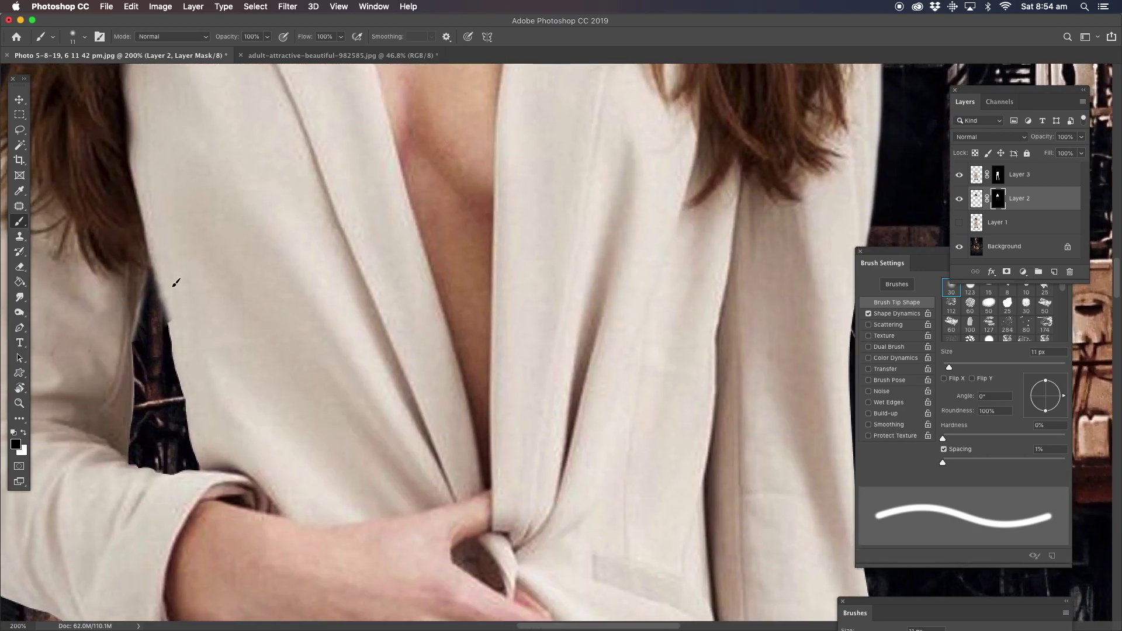
{"action": "mouse_move", "coordinate": [151, 252]}
{"action": "left_mouse_down"}
{"action": "mouse_move", "coordinate": [168, 367]}
{"action": "mouse_move", "coordinate": [151, 291]}
{"action": "mouse_move", "coordinate": [151, 352]}
{"action": "mouse_move", "coordinate": [150, 279]}
{"action": "mouse_move", "coordinate": [141, 334]}
{"action": "mouse_move", "coordinate": [151, 273]}
{"action": "mouse_move", "coordinate": [142, 353]}
{"action": "mouse_move", "coordinate": [143, 264]}
{"action": "left_mouse_up"}
{"action": "left_click_drag", "start_coordinate": [159, 359], "coordinate": [164, 316]}
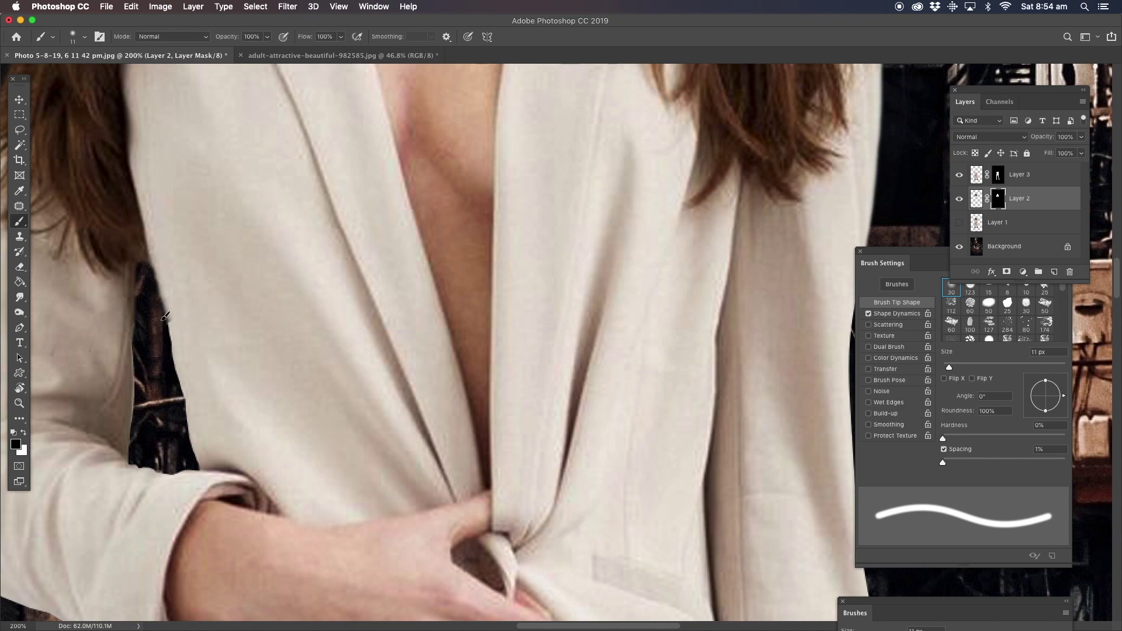
Restore white as the painting colour and fit the whole image on screen.
{"action": "left_click", "coordinate": [24, 433]}
{"action": "left_click", "coordinate": [19, 403]}
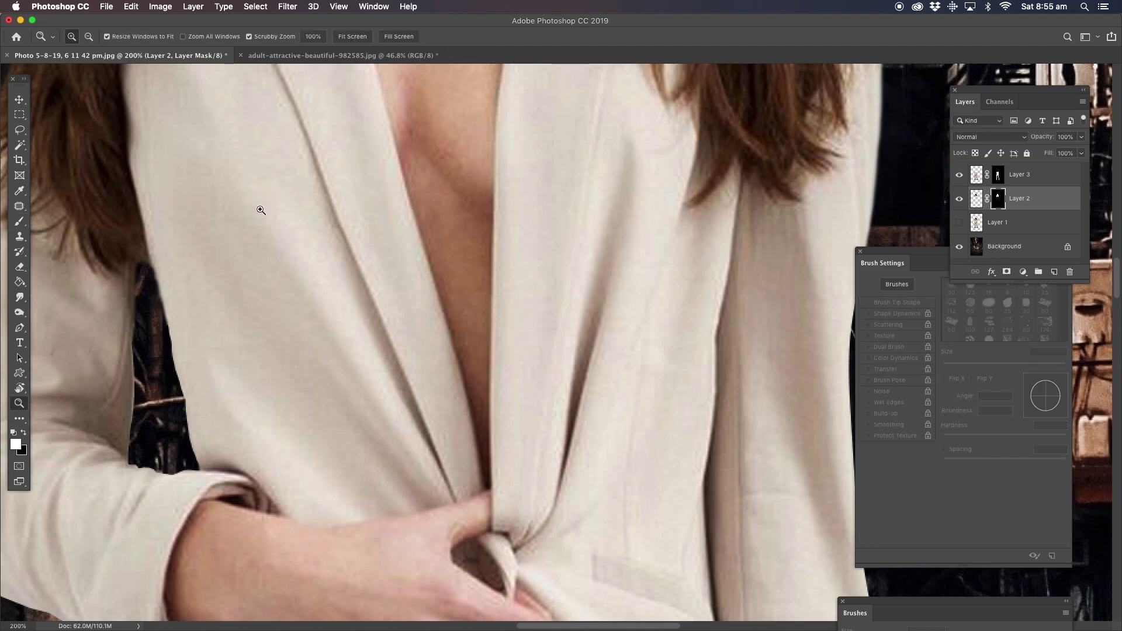
{"action": "right_click", "coordinate": [463, 156]}
{"action": "left_click", "coordinate": [485, 164]}
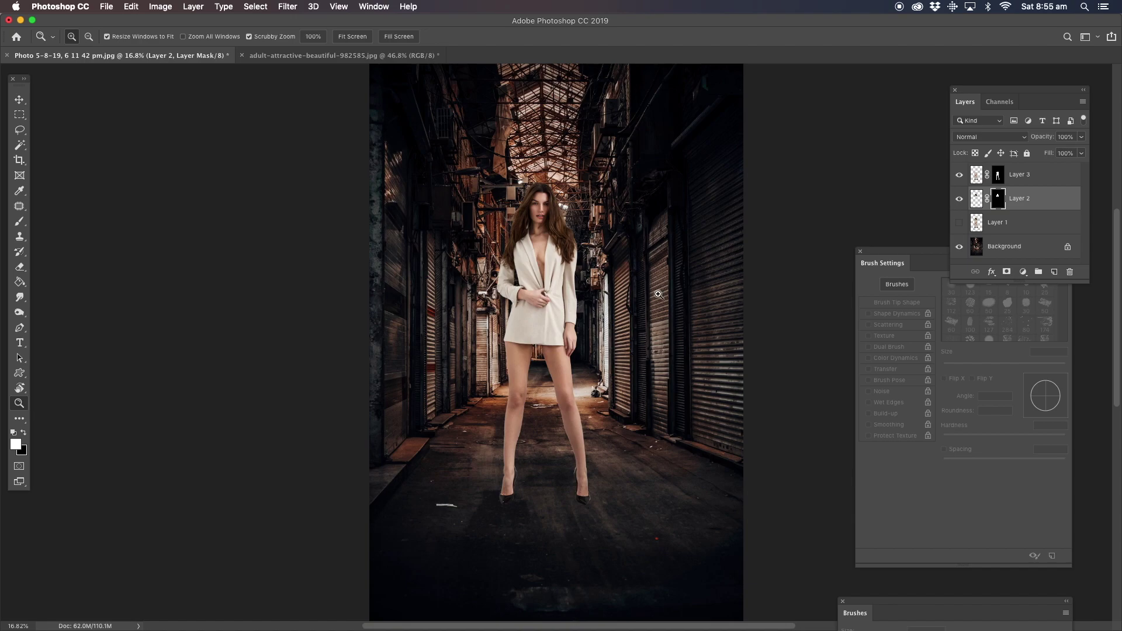
Hide the alley Background layer, leaving Layer 3 visible.
{"action": "left_click", "coordinate": [588, 301]}
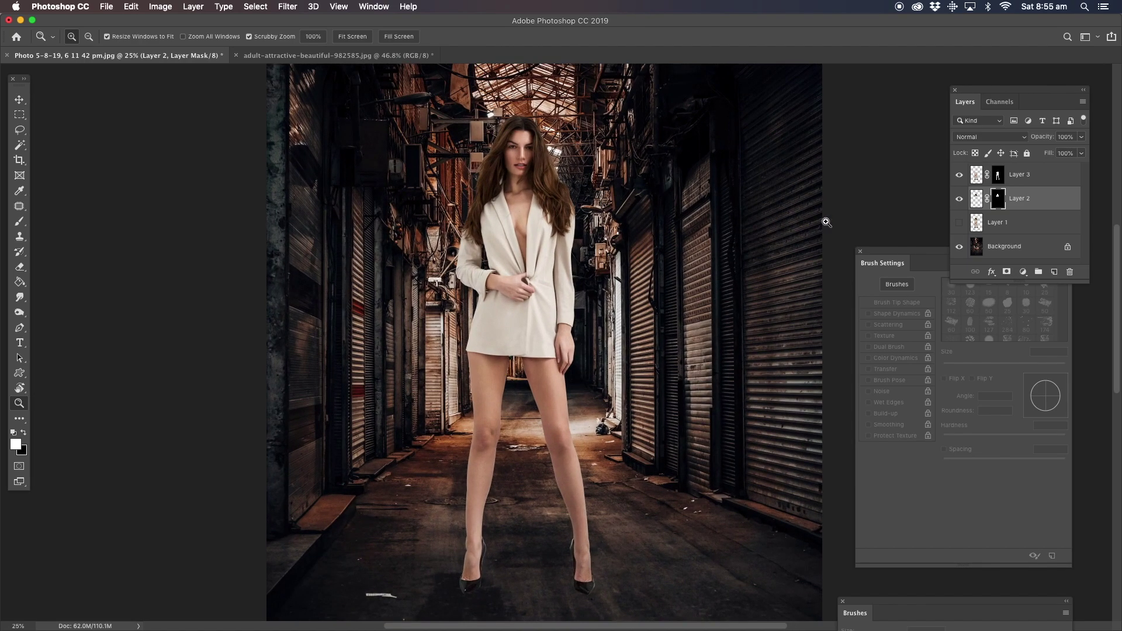
{"action": "left_click", "coordinate": [959, 248]}
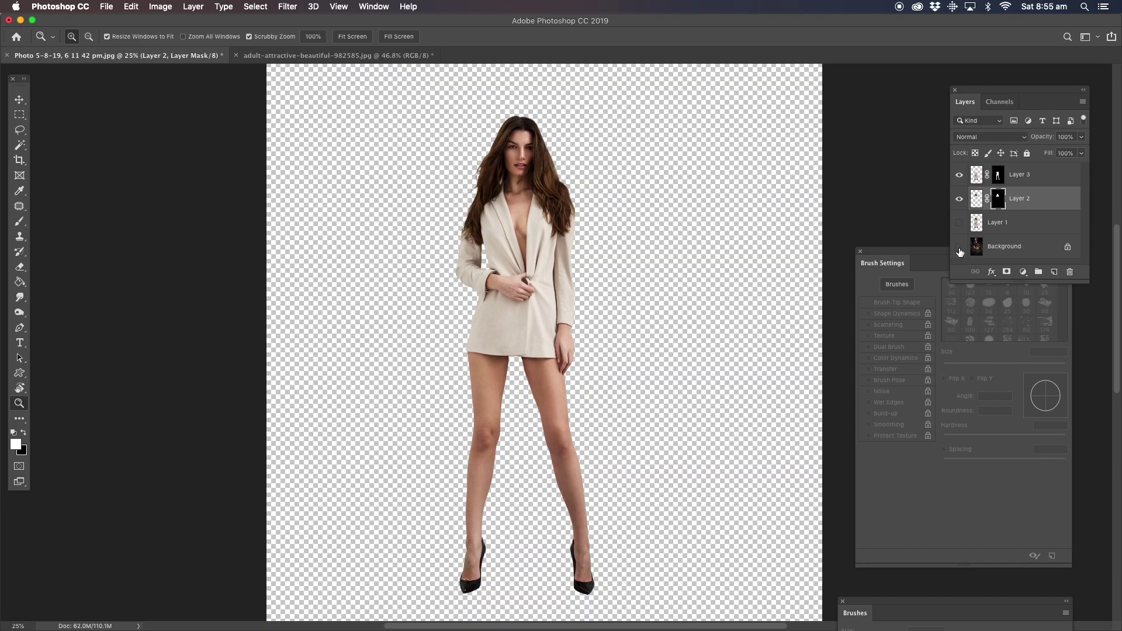
{"action": "left_click", "coordinate": [960, 177]}
{"action": "left_click", "coordinate": [960, 177]}
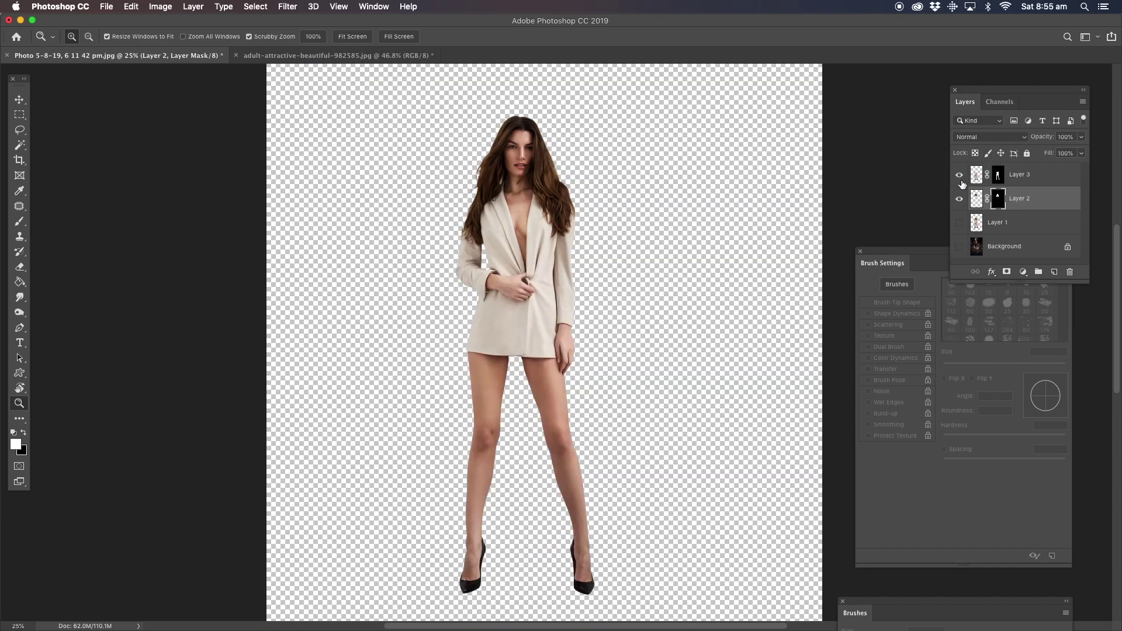
Select Layer 3 and Layer 2 and group them into Group 1.
{"action": "left_click", "coordinate": [1030, 201], "text": "super"}
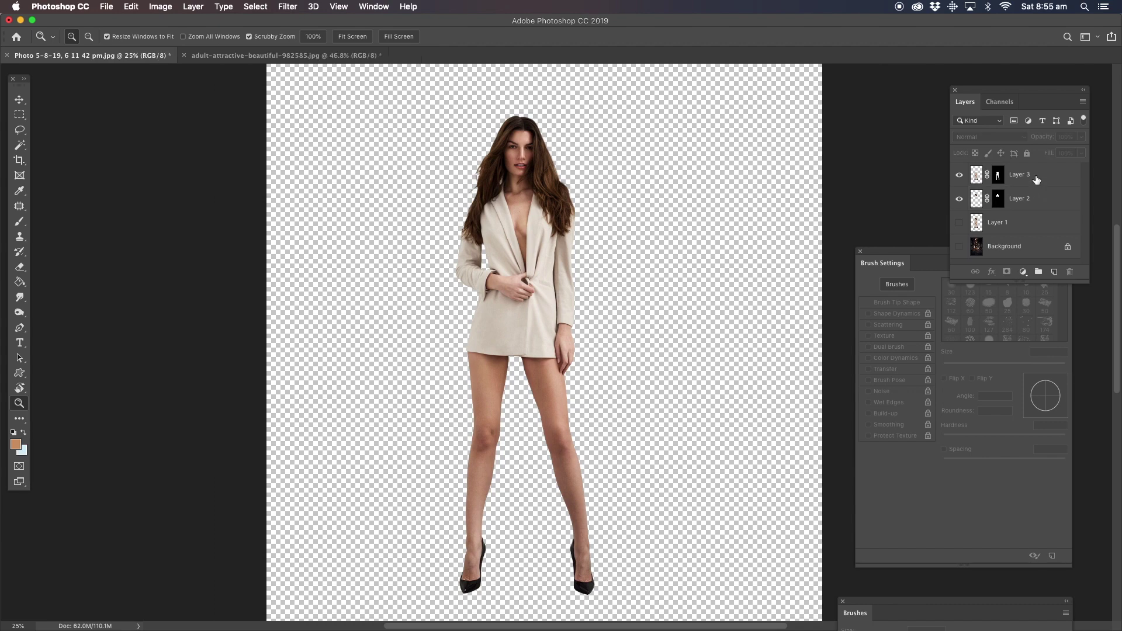
{"action": "left_click", "coordinate": [1036, 177]}
{"action": "left_click", "coordinate": [1030, 199], "text": "shift"}
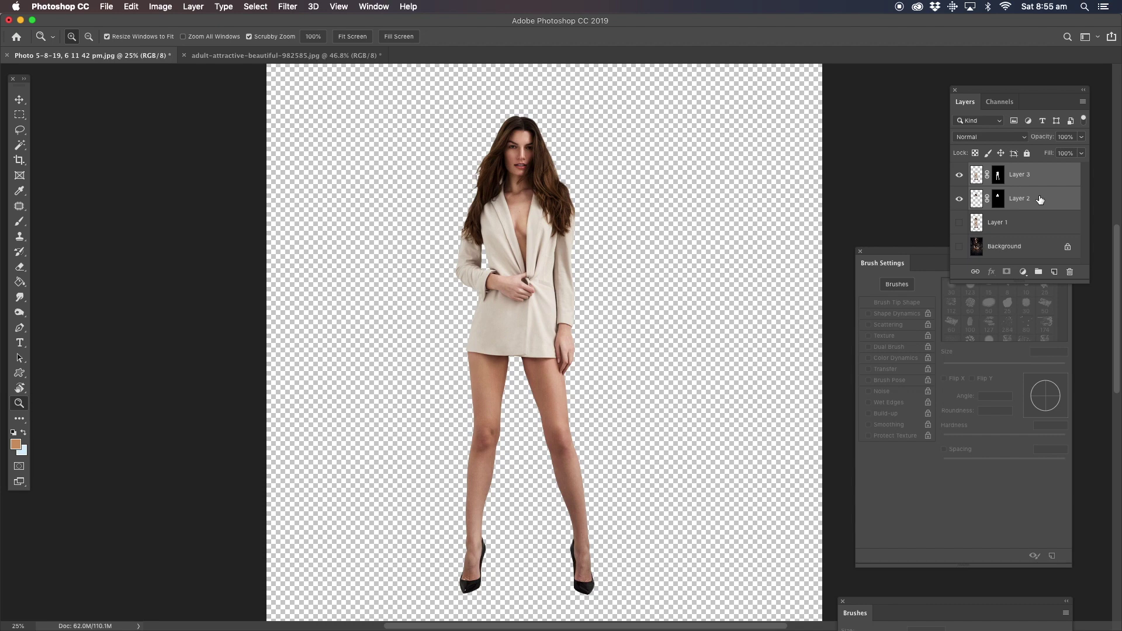
{"action": "key", "text": "super+g"}
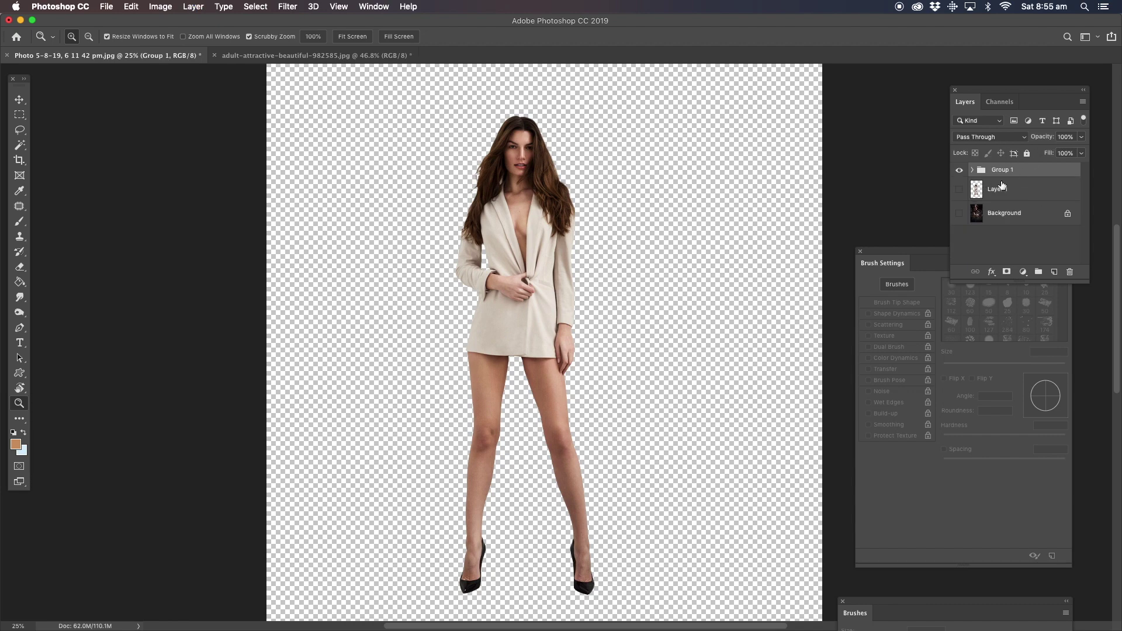
Convert Group 1 to a smart object and turn the alley Background back on.
{"action": "right_click", "coordinate": [1028, 170]}
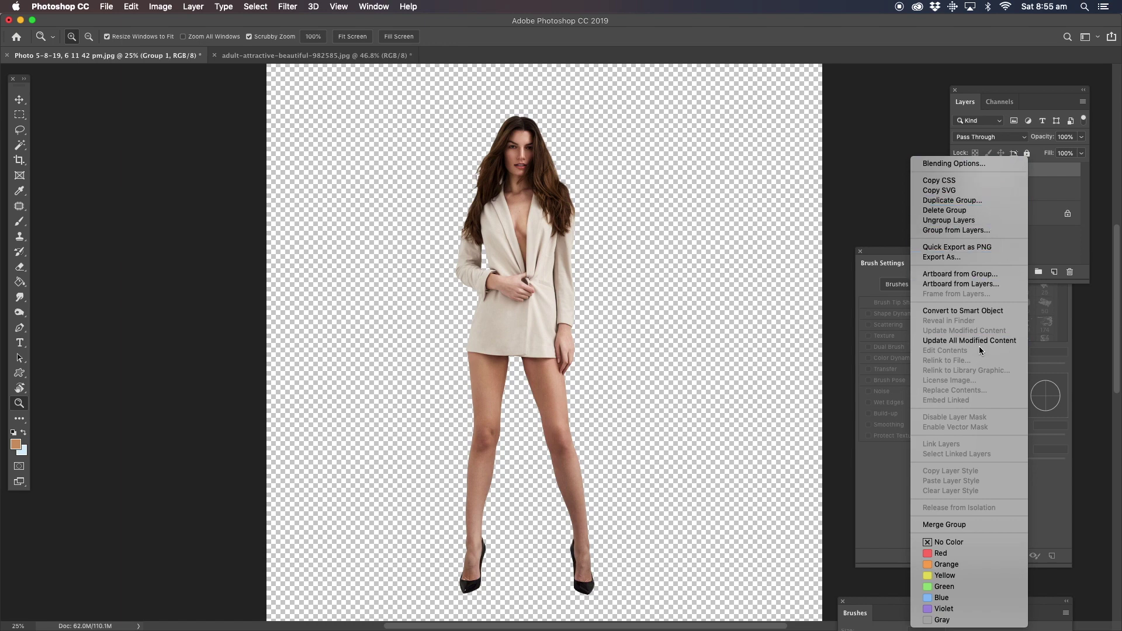
{"action": "left_click", "coordinate": [980, 310]}
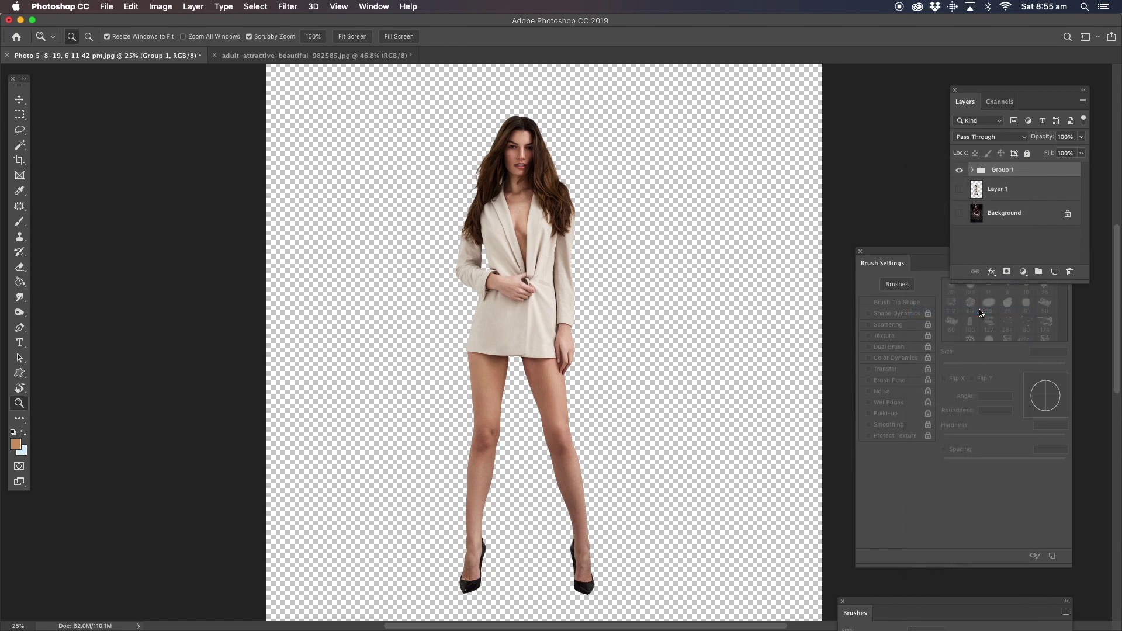
{"action": "left_click", "coordinate": [959, 223]}
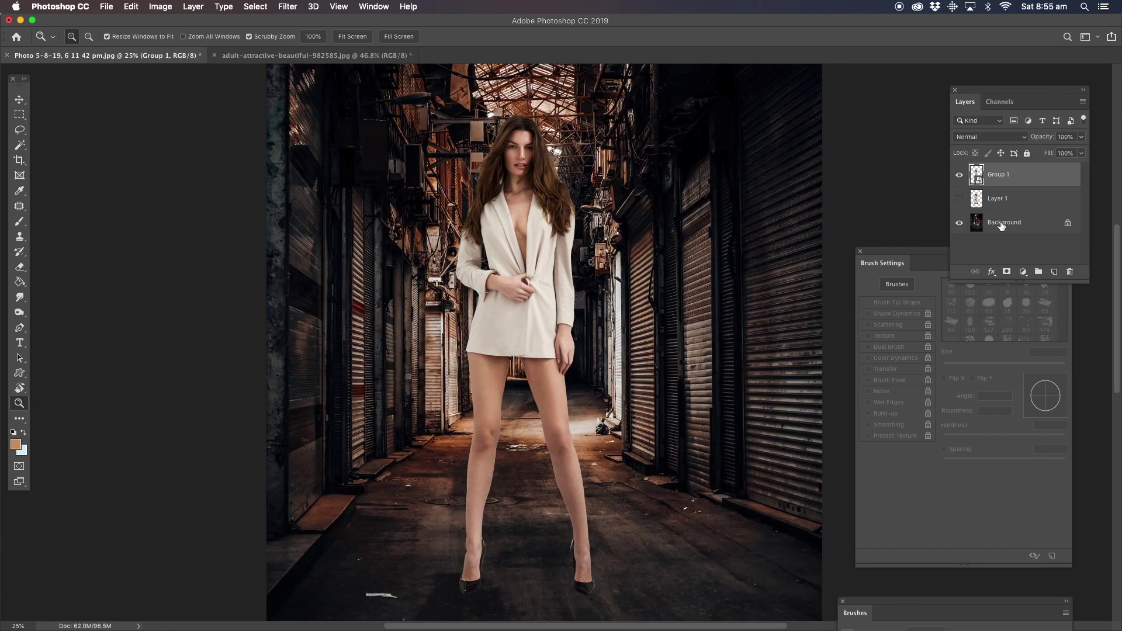
{"action": "left_click", "coordinate": [998, 228]}
{"action": "left_click", "coordinate": [1009, 178]}
Rasterize the Group 1 smart object into a regular pixel layer.
{"action": "left_click_drag", "start_coordinate": [512, 493], "coordinate": [501, 421]}
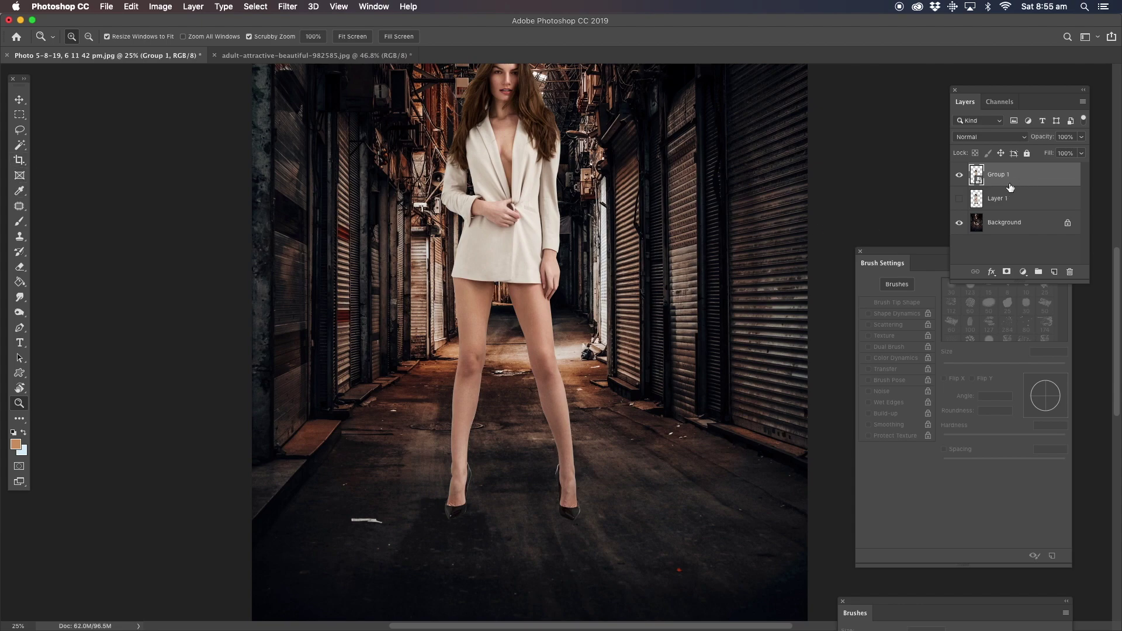
{"action": "right_click", "coordinate": [1024, 175]}
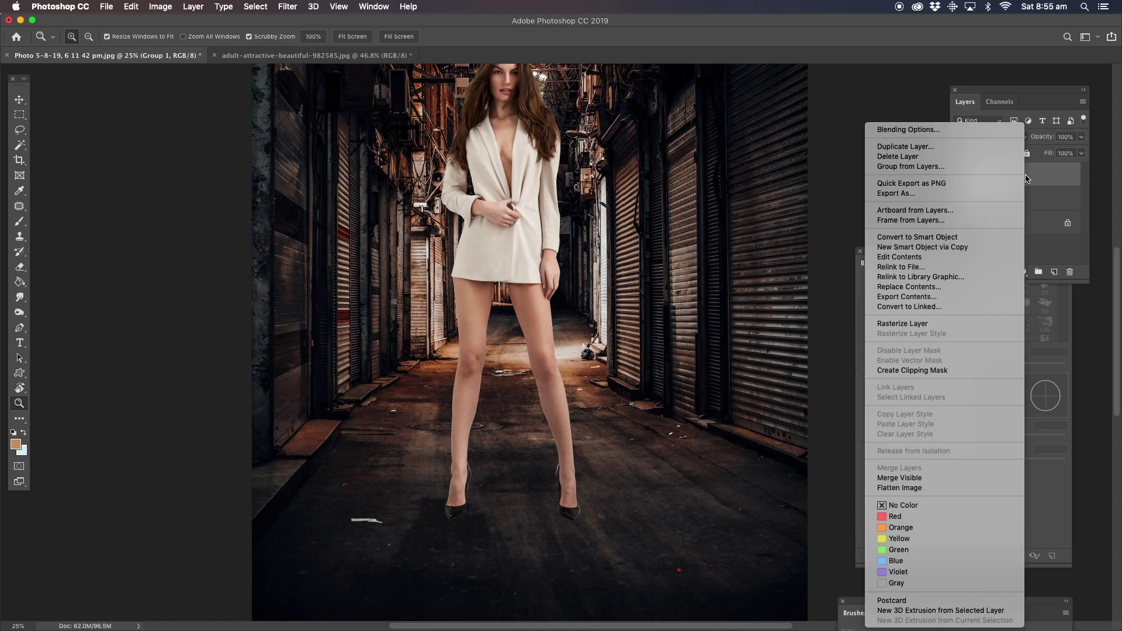
{"action": "left_click", "coordinate": [931, 323]}
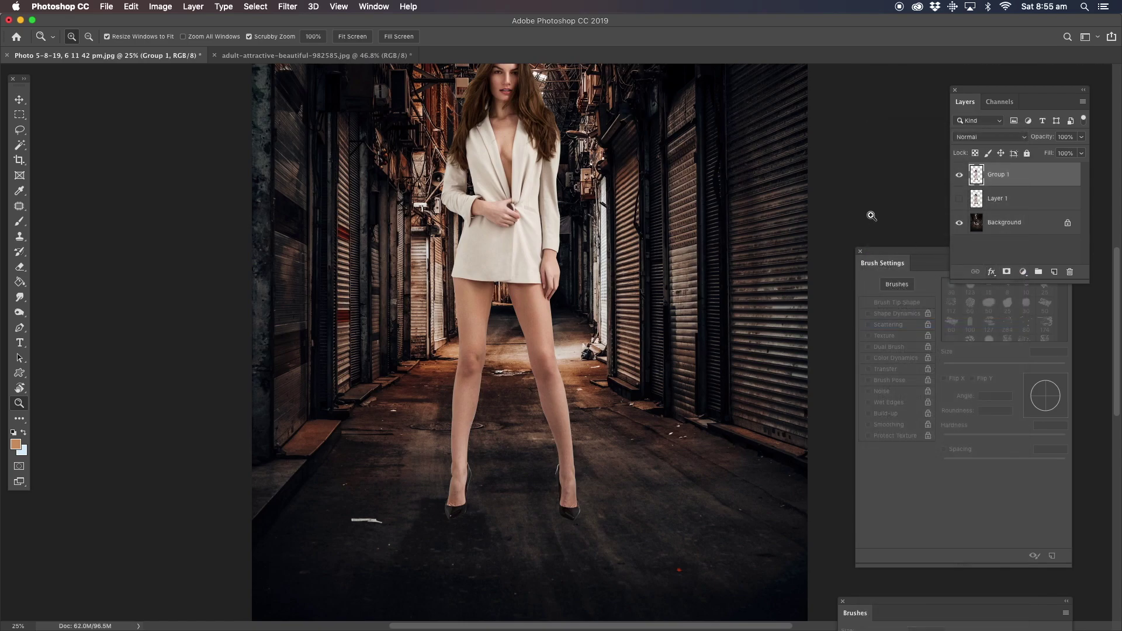
{"action": "right_click", "coordinate": [1021, 179]}
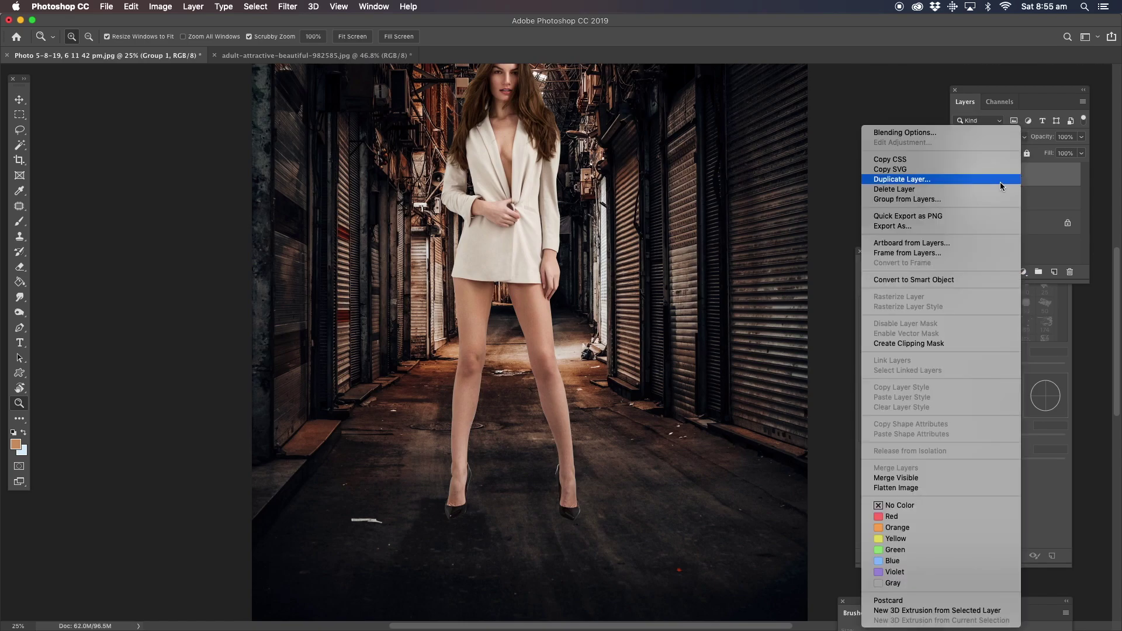
Duplicate Group 1 as Group 1 copy and desaturate the copy.
{"action": "left_click", "coordinate": [919, 178]}
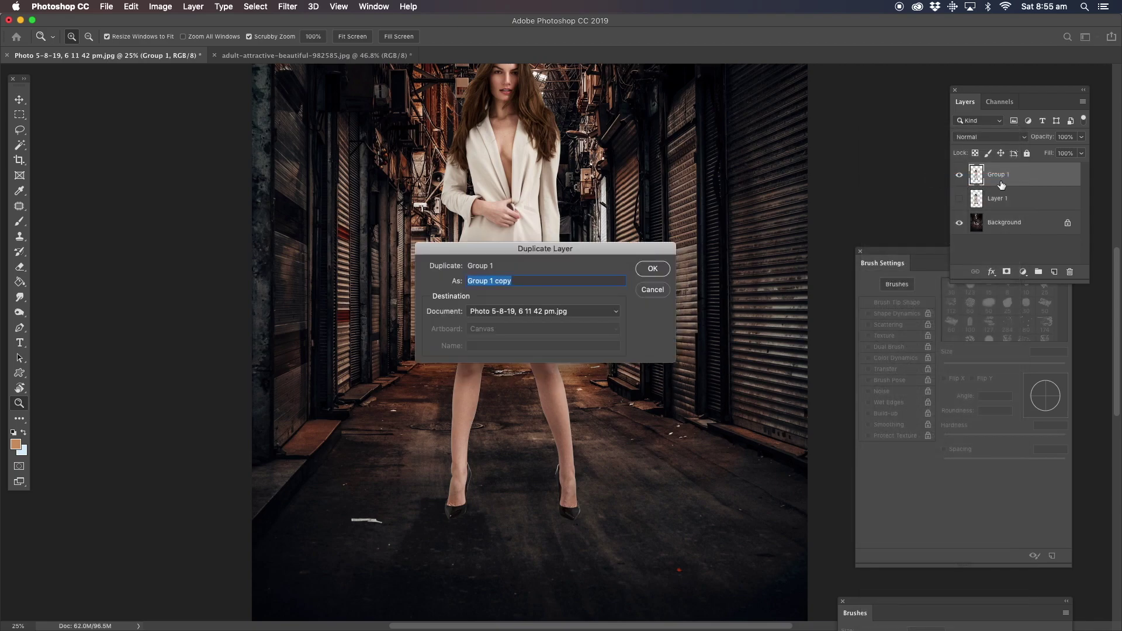
{"action": "left_click", "coordinate": [654, 267]}
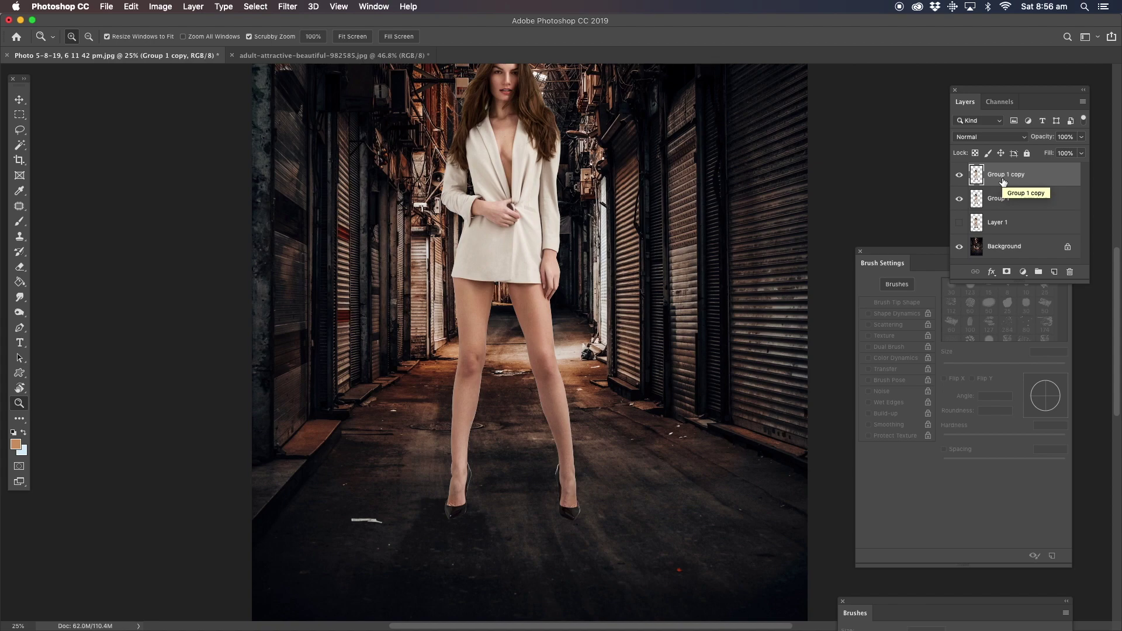
{"action": "key", "text": "shift+super+u"}
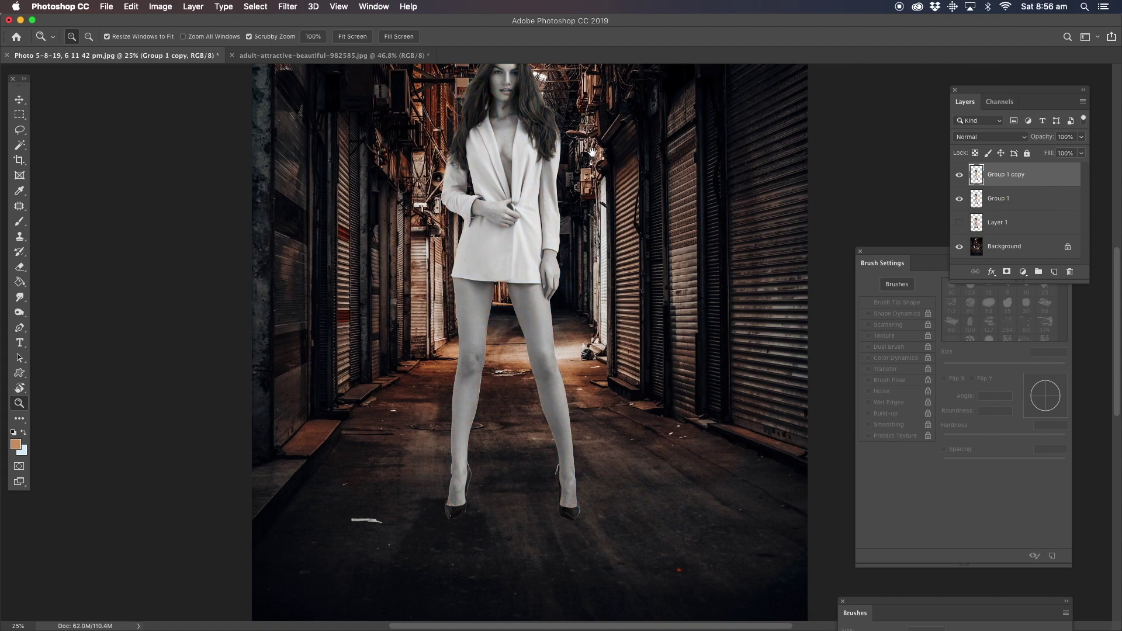
Apply Levels with the black input raised to 253, turning the copy into a black silhouette.
{"action": "left_click_drag", "start_coordinate": [602, 152], "coordinate": [591, 216]}
{"action": "left_click", "coordinate": [19, 100]}
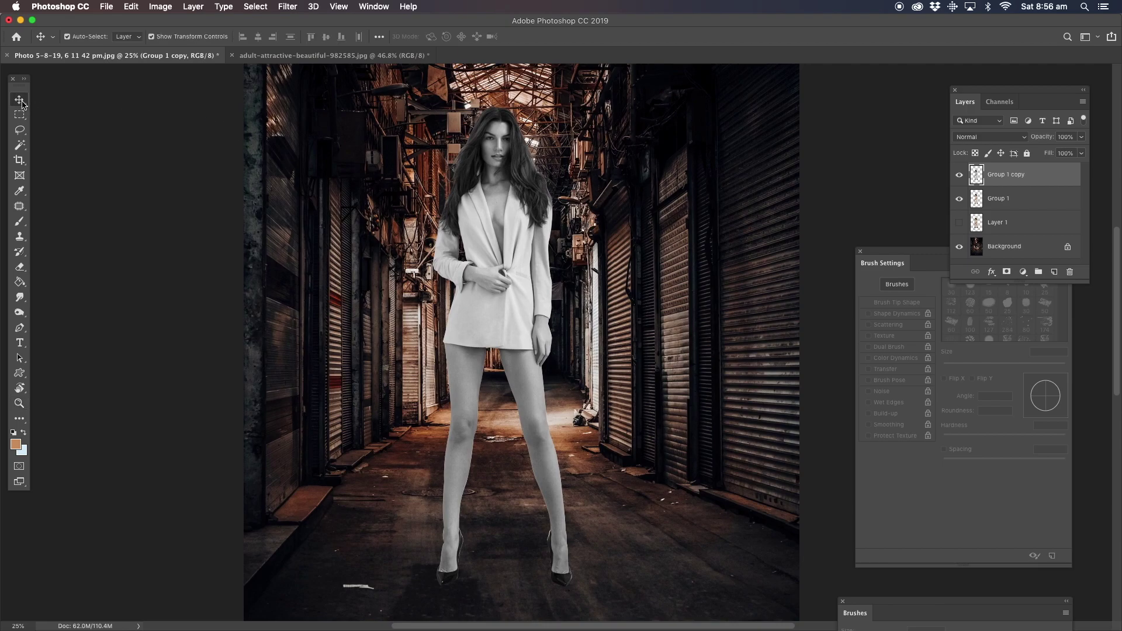
{"action": "left_click", "coordinate": [165, 8]}
{"action": "mouse_move", "coordinate": [175, 40]}
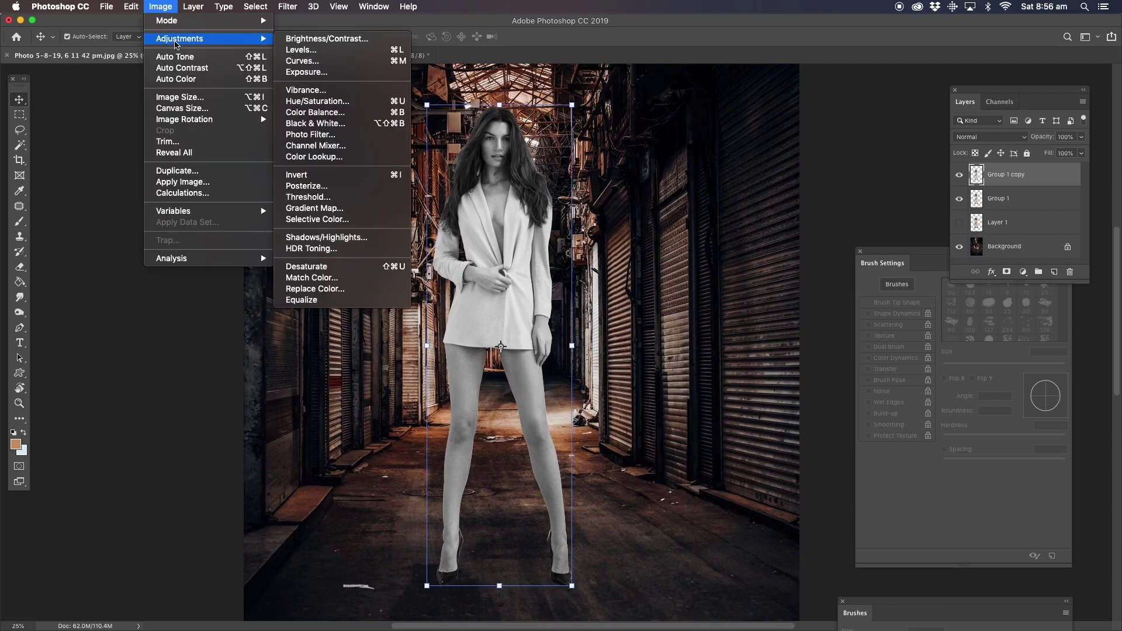
{"action": "left_click", "coordinate": [327, 51]}
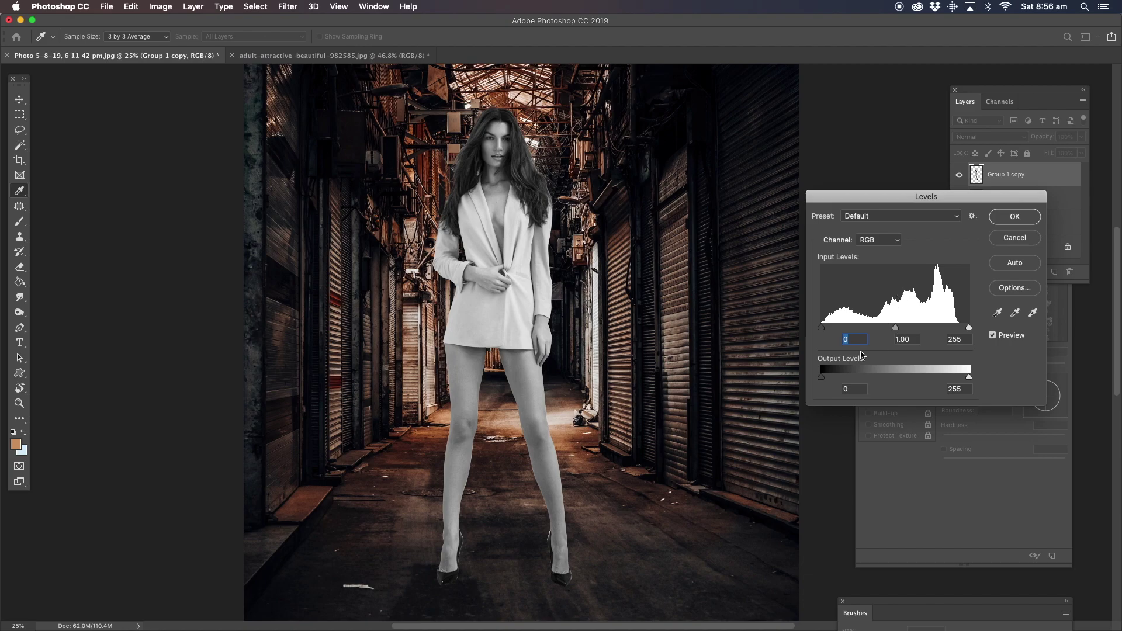
{"action": "left_click_drag", "start_coordinate": [820, 327], "coordinate": [986, 325]}
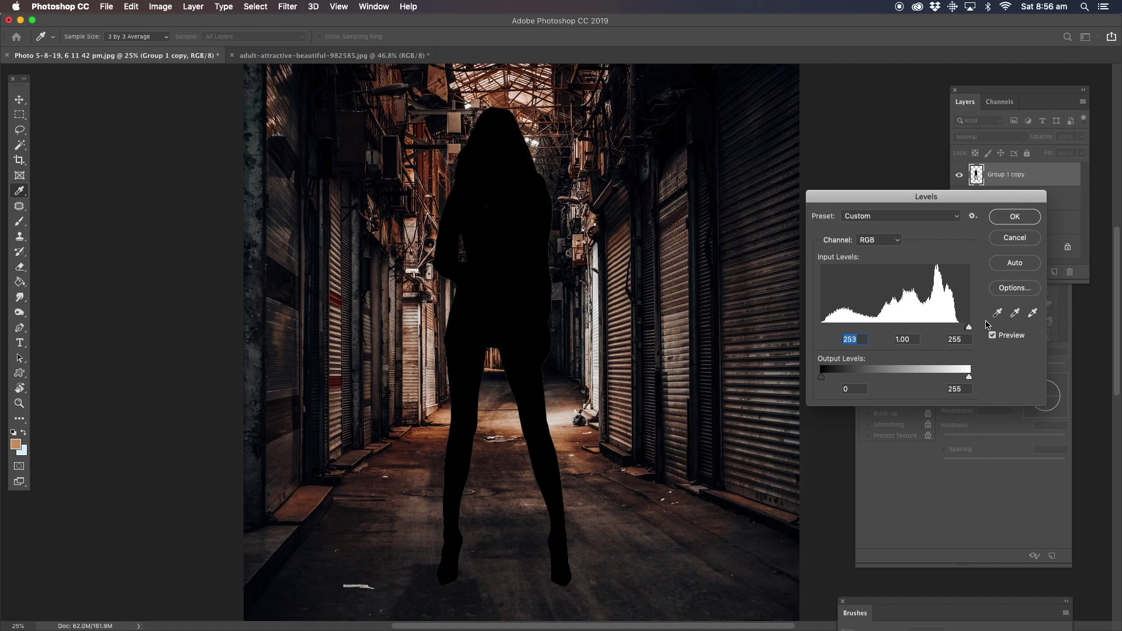
{"action": "left_click", "coordinate": [1014, 217]}
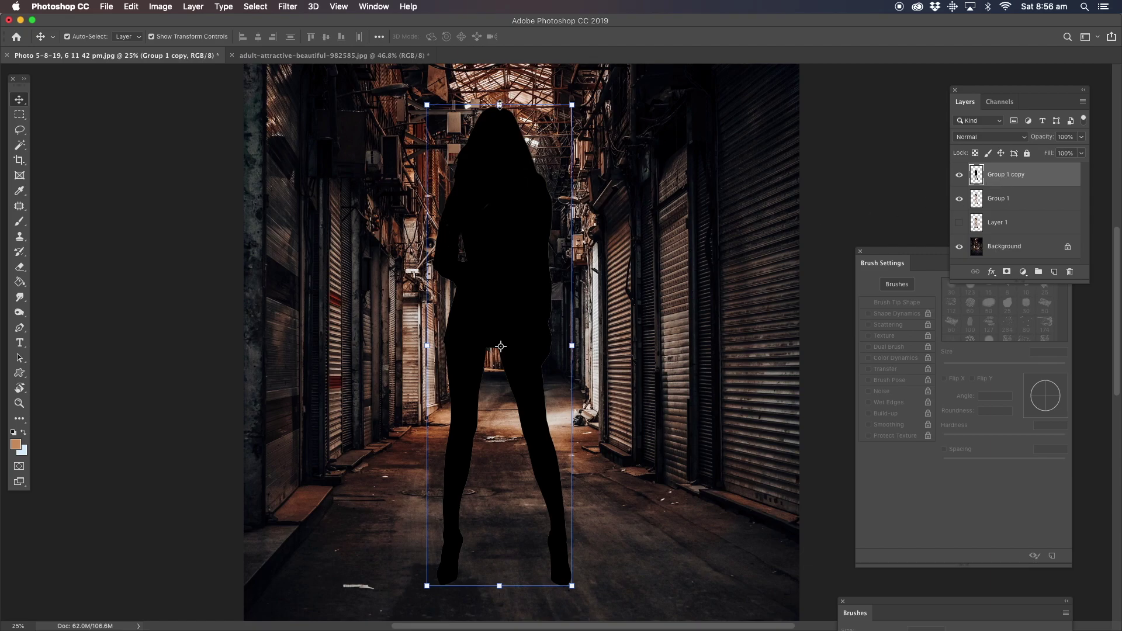
Squash the silhouette to about 39% height at the model's feet, widening it slightly left.
{"action": "left_click_drag", "start_coordinate": [499, 107], "coordinate": [482, 229]}
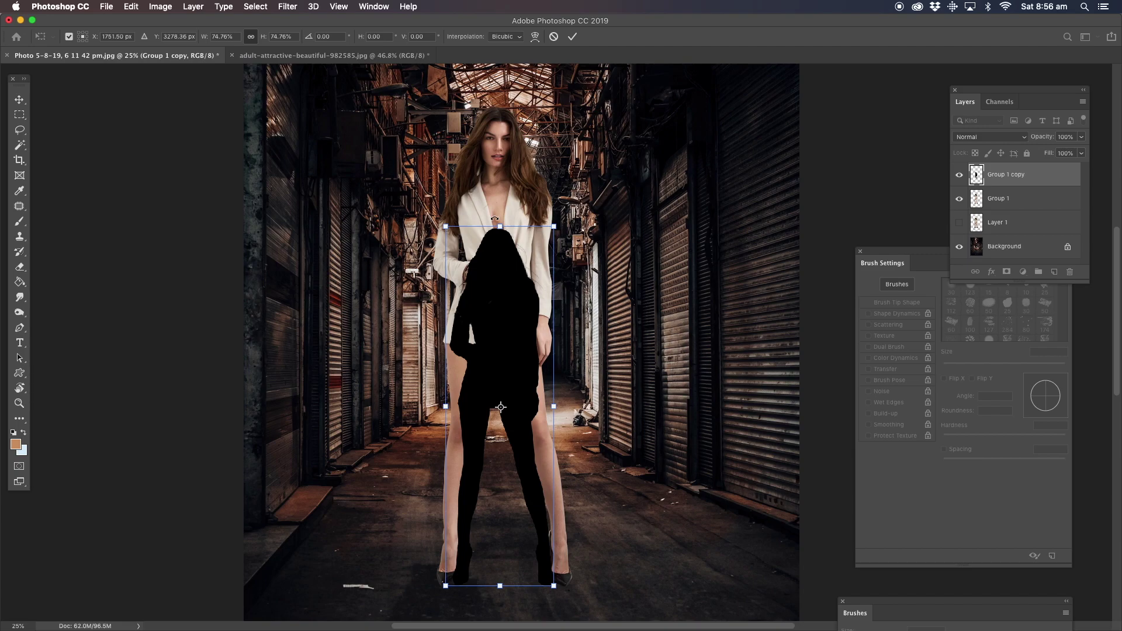
{"action": "left_click_drag", "start_coordinate": [494, 225], "coordinate": [466, 405]}
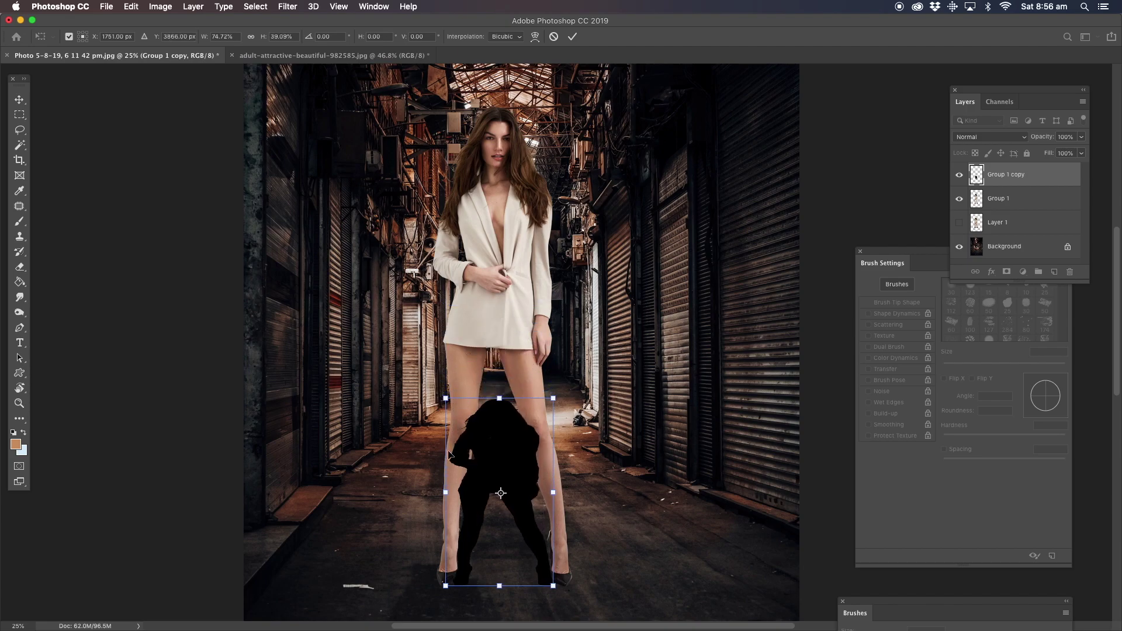
{"action": "left_click_drag", "start_coordinate": [445, 398], "coordinate": [429, 398]}
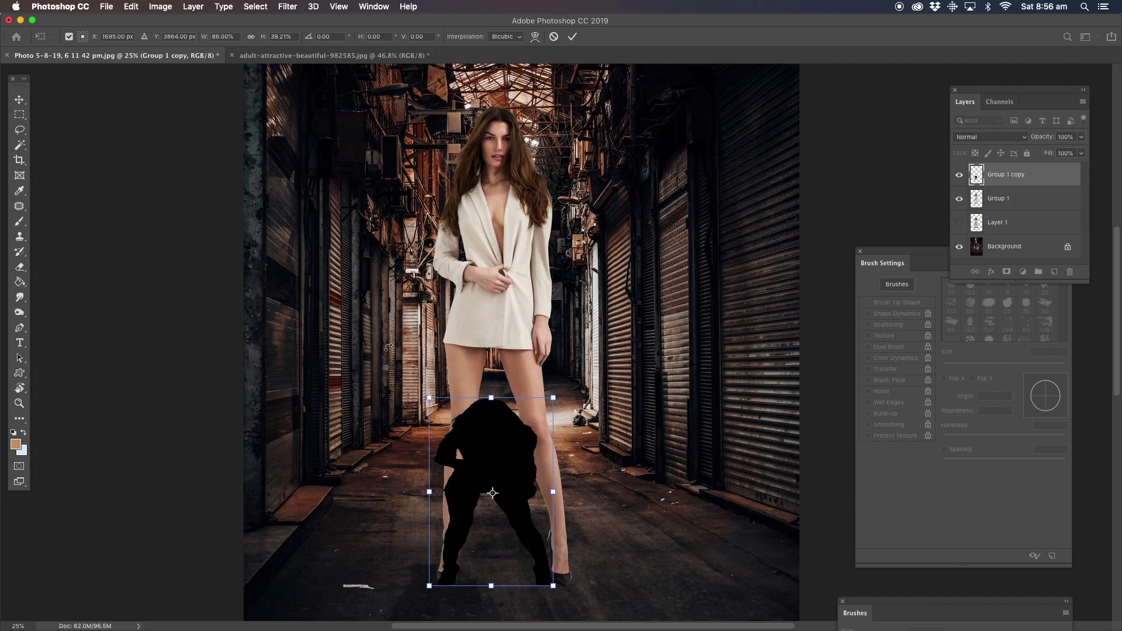
{"action": "left_click", "coordinate": [19, 103]}
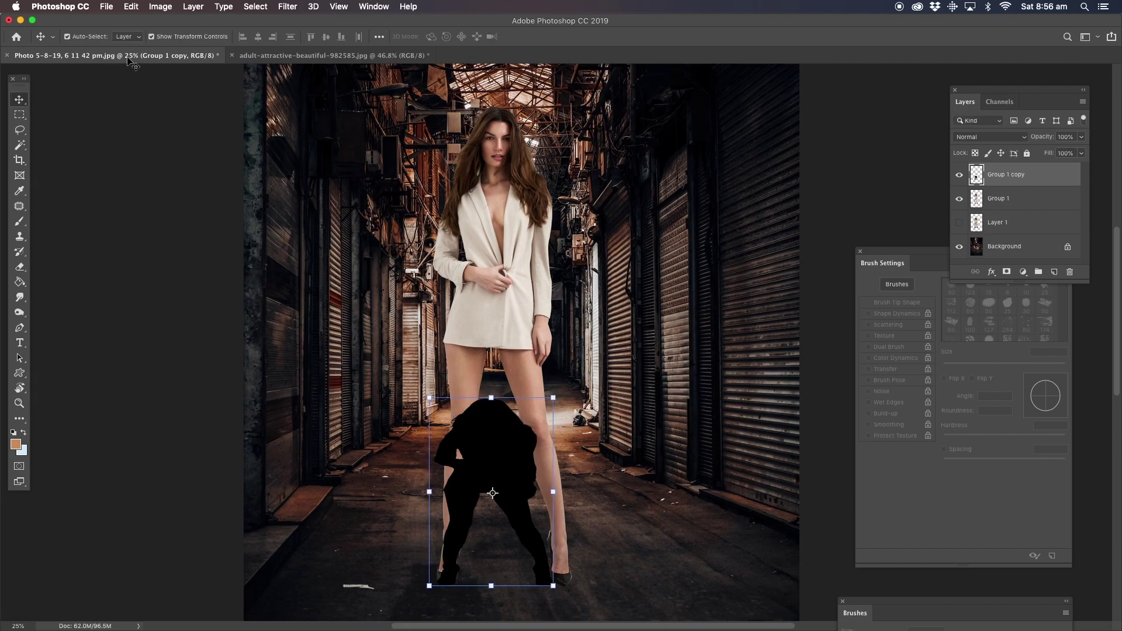
{"action": "left_click", "coordinate": [132, 7]}
Distort the silhouette's corners so the shadow slants left across the floor from the feet.
{"action": "mouse_move", "coordinate": [167, 279]}
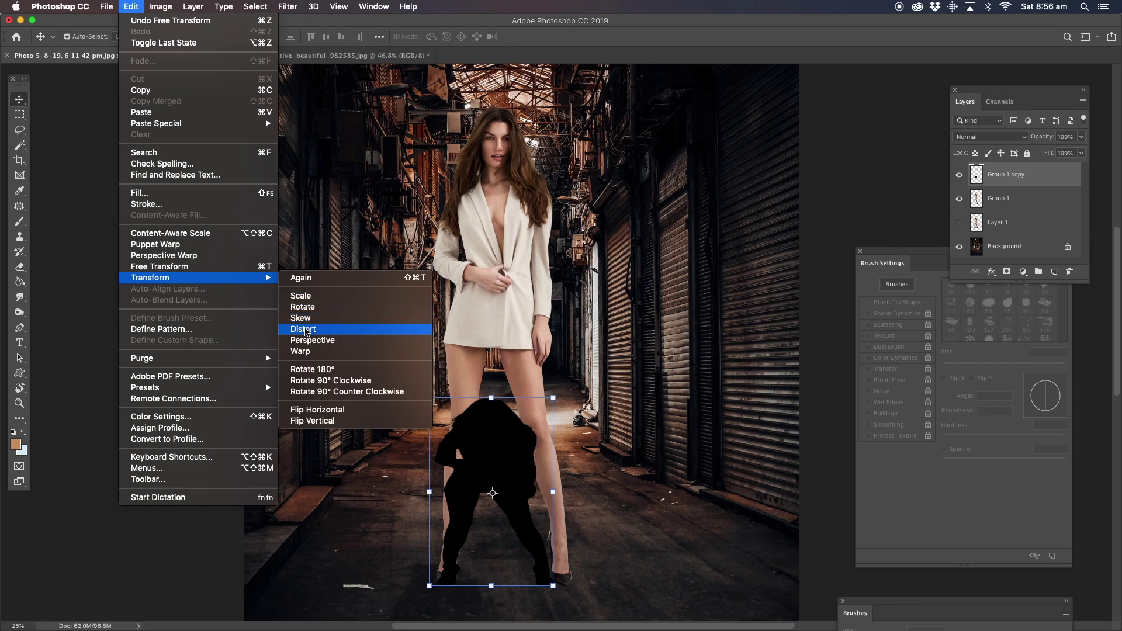
{"action": "left_click", "coordinate": [320, 321]}
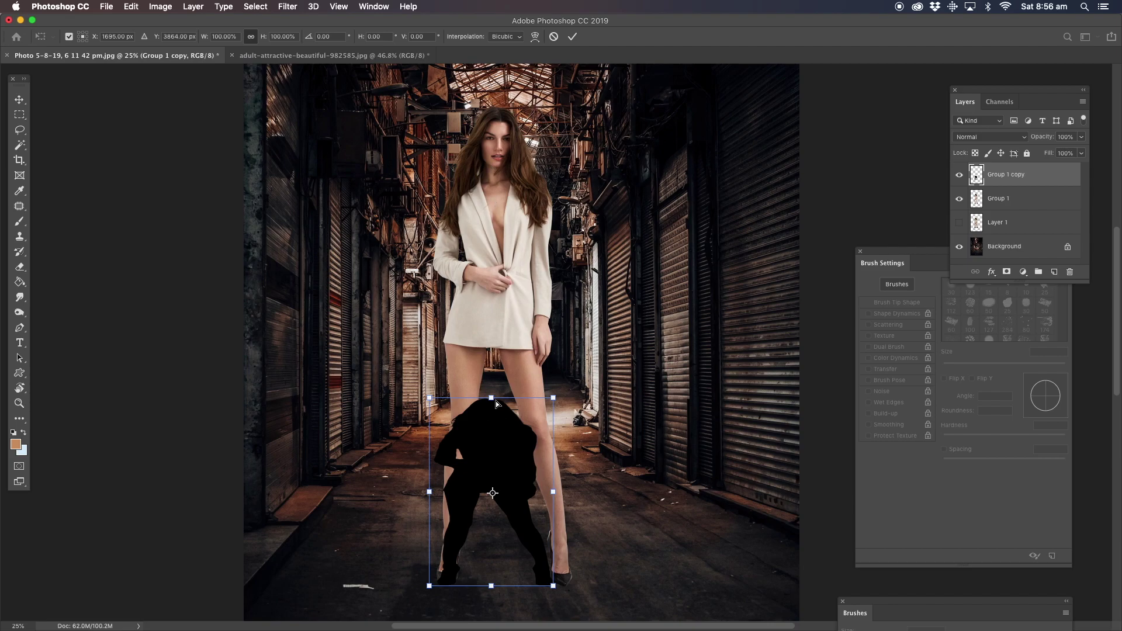
{"action": "left_click_drag", "start_coordinate": [490, 402], "coordinate": [438, 440]}
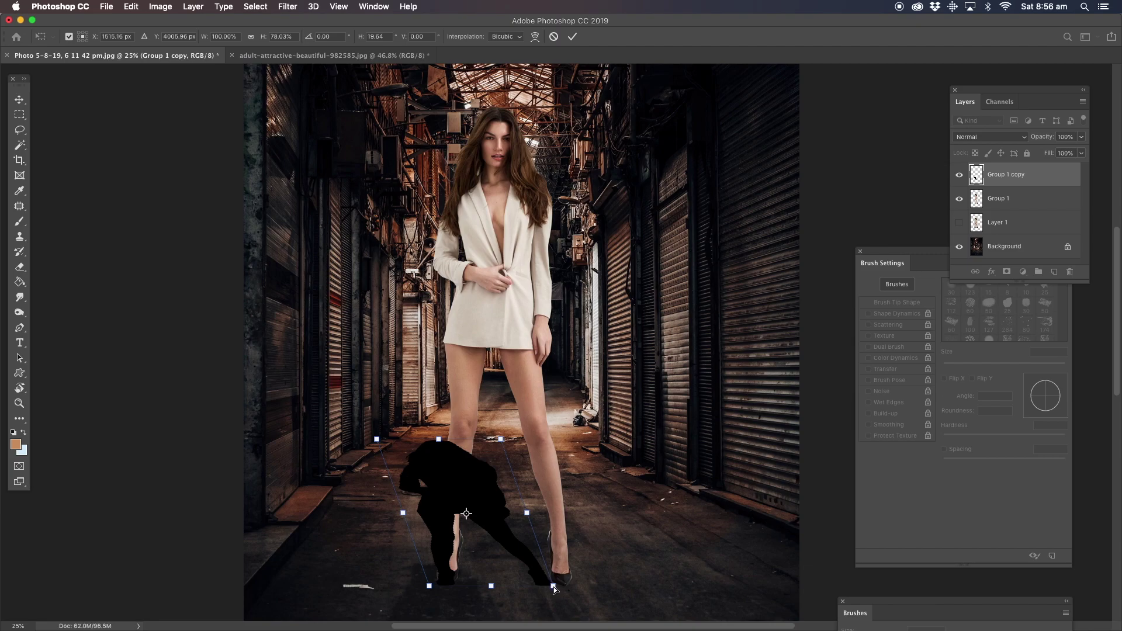
{"action": "left_click_drag", "start_coordinate": [553, 586], "coordinate": [572, 586]}
{"action": "mouse_move", "coordinate": [431, 586]}
{"action": "left_mouse_down"}
{"action": "mouse_move", "coordinate": [439, 575]}
{"action": "mouse_move", "coordinate": [431, 587]}
{"action": "left_mouse_up"}
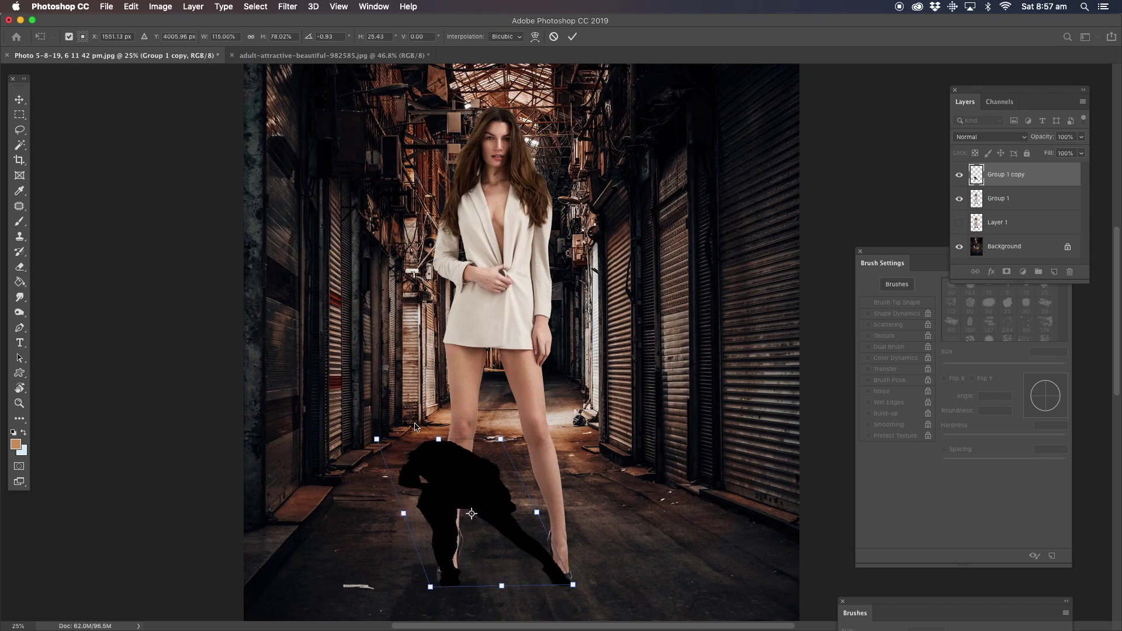
{"action": "left_click_drag", "start_coordinate": [437, 440], "coordinate": [428, 444]}
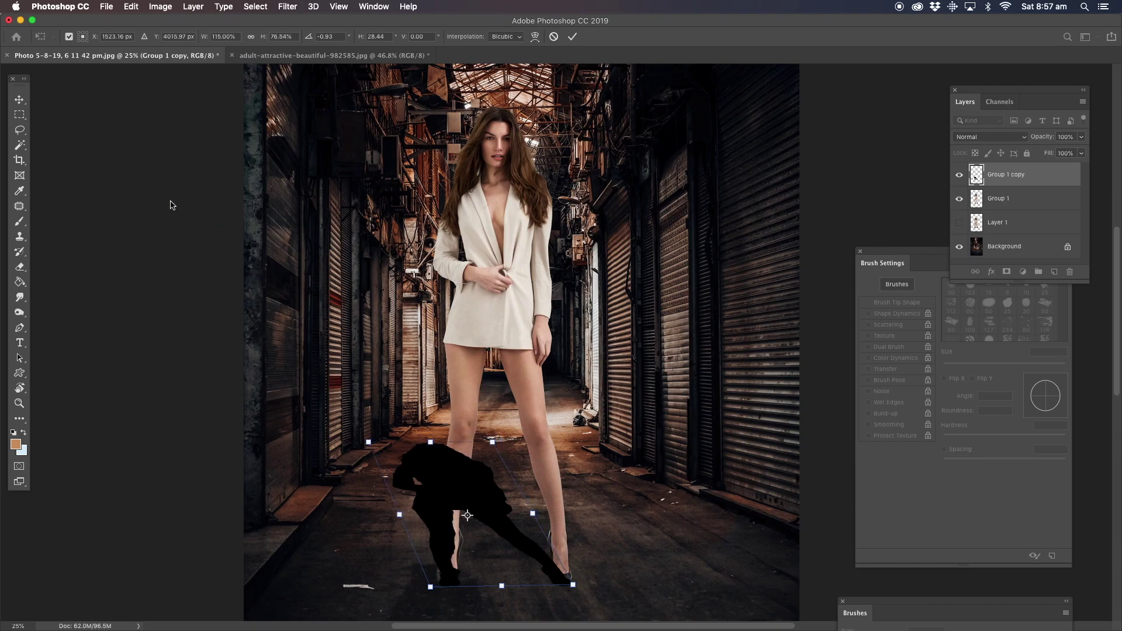
{"action": "left_click", "coordinate": [21, 129]}
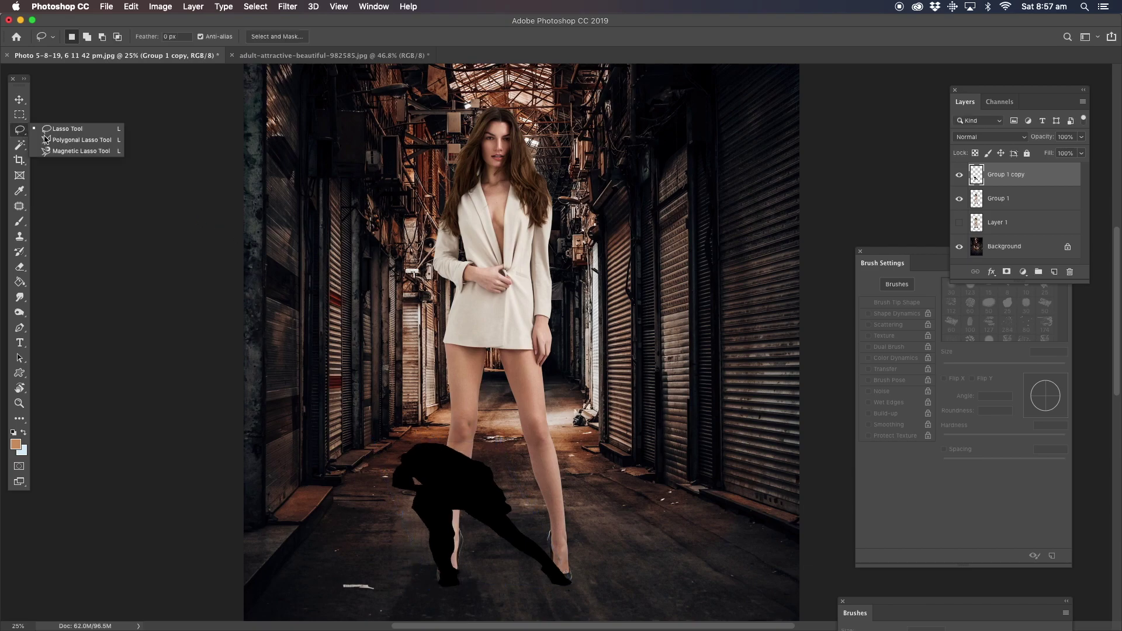
Add a layer mask to Group 1 copy and drag a black-white gradient fading the shadow from the feet.
{"action": "left_click", "coordinate": [337, 212]}
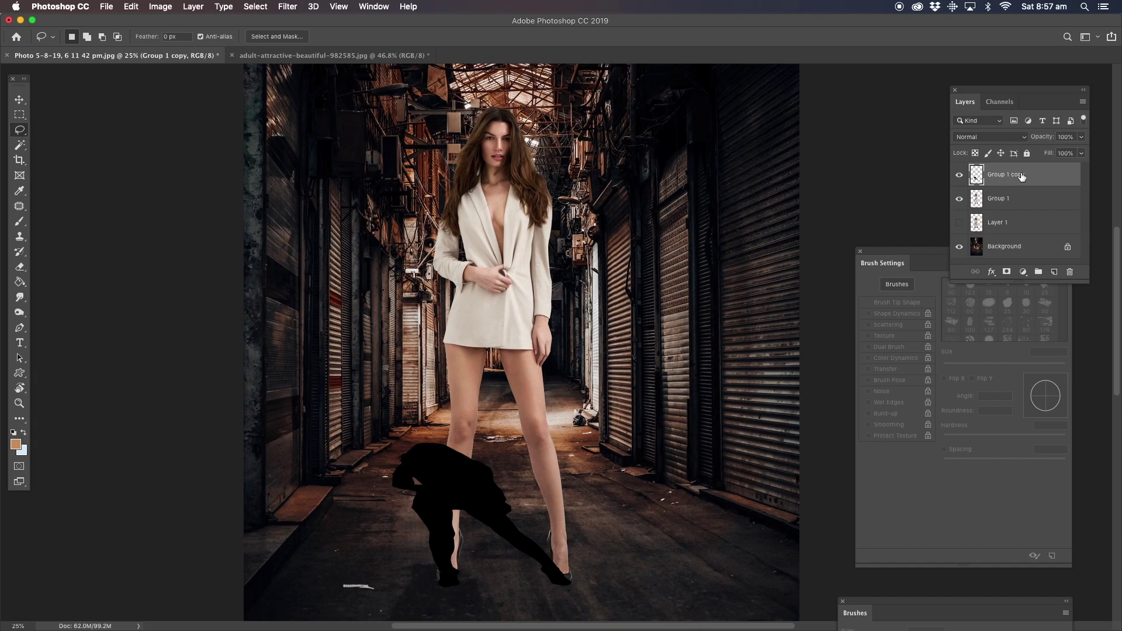
{"action": "left_click", "coordinate": [1005, 273]}
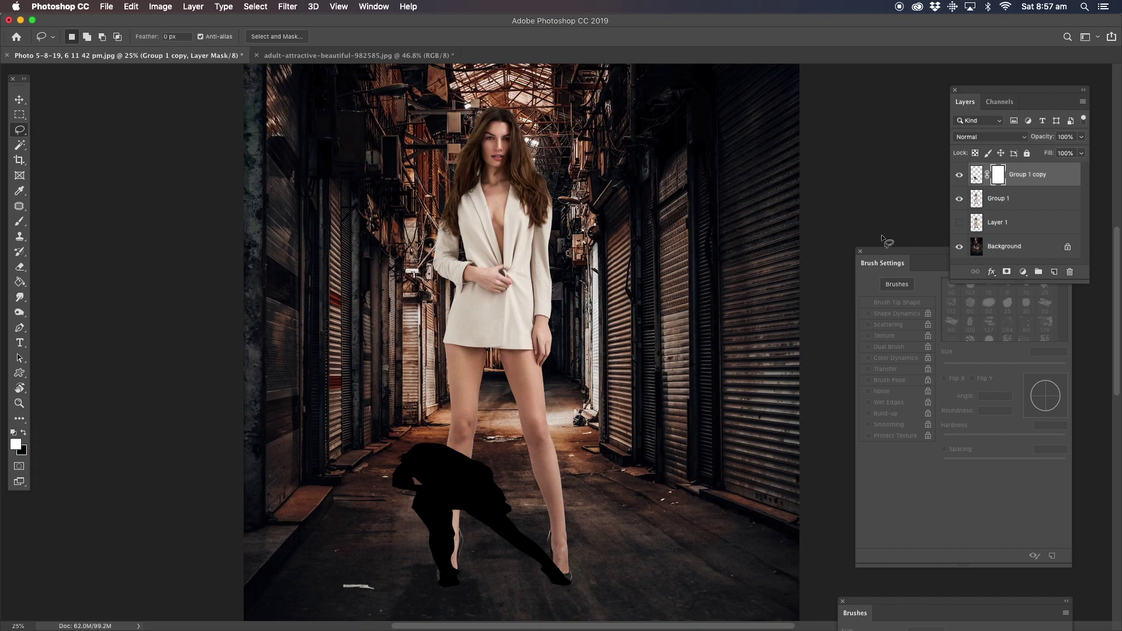
{"action": "left_click", "coordinate": [19, 284]}
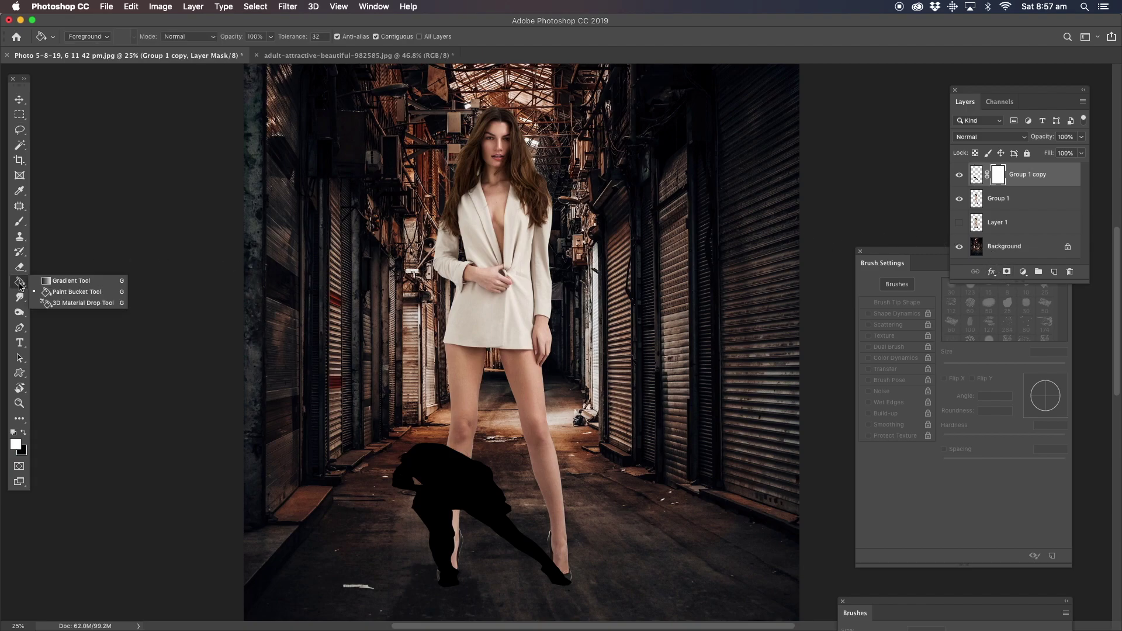
{"action": "left_click", "coordinate": [81, 281]}
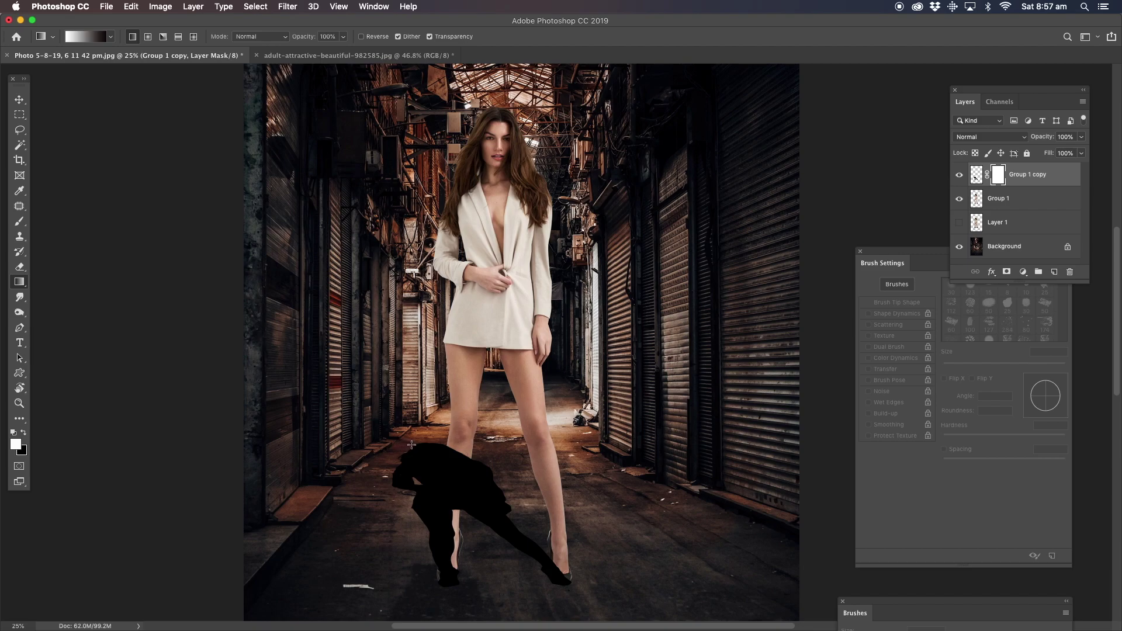
{"action": "mouse_move", "coordinate": [411, 445]}
{"action": "left_mouse_down"}
{"action": "mouse_move", "coordinate": [495, 562]}
{"action": "mouse_move", "coordinate": [409, 448]}
{"action": "left_mouse_up"}
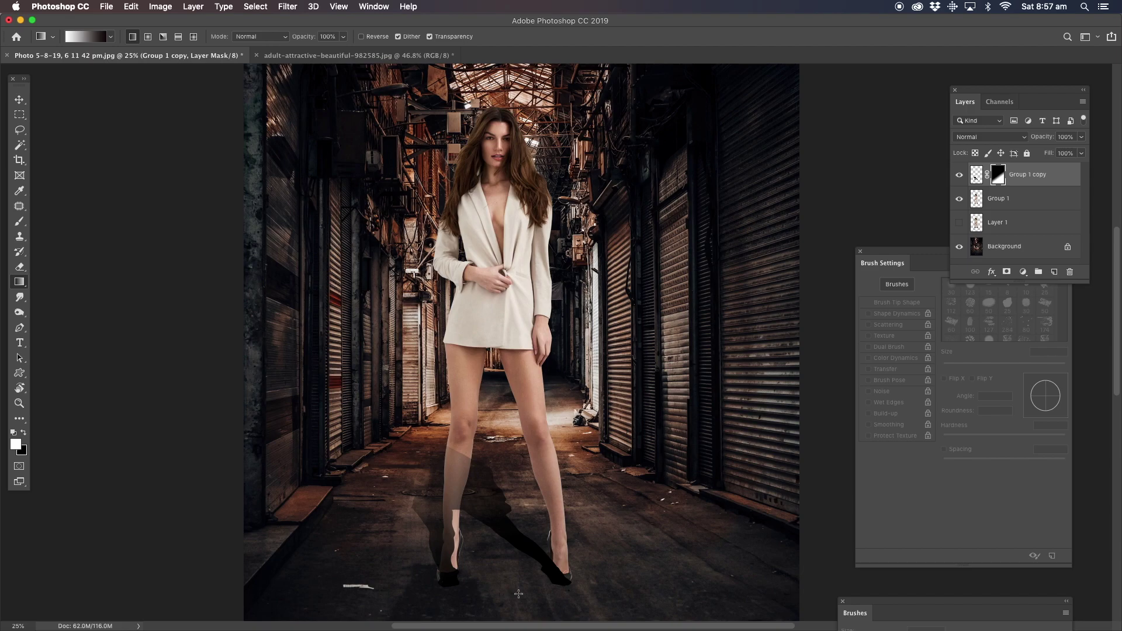
{"action": "left_click_drag", "start_coordinate": [519, 594], "coordinate": [349, 347]}
{"action": "left_click_drag", "start_coordinate": [517, 594], "coordinate": [353, 380]}
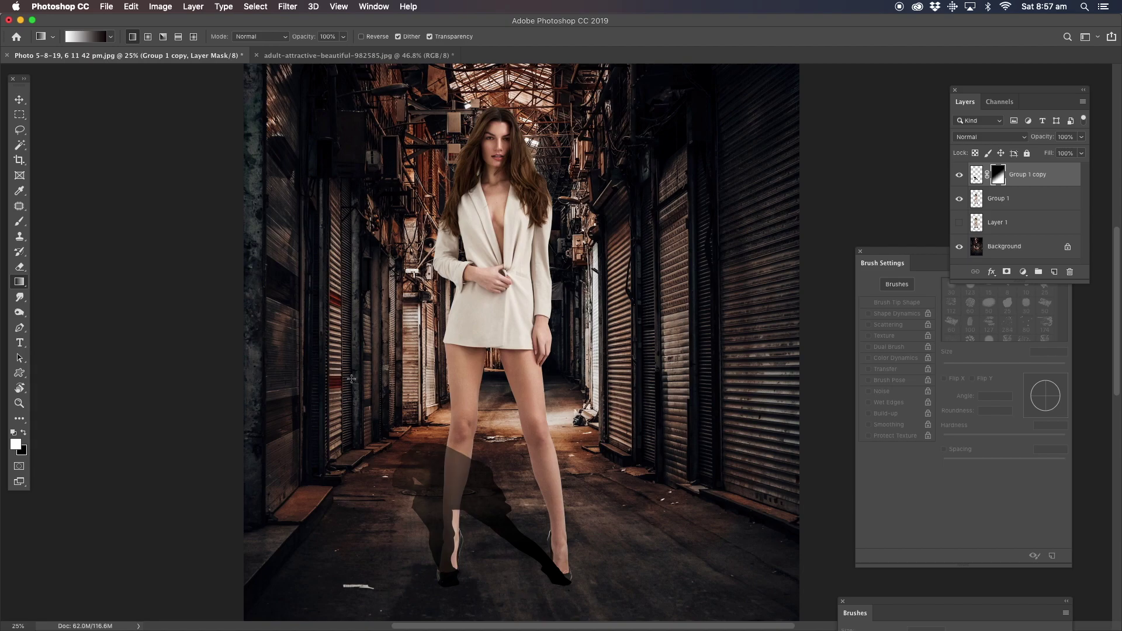
Apply a 5.8-pixel Gaussian Blur to the shadow layer's mask.
{"action": "left_click", "coordinate": [288, 7]}
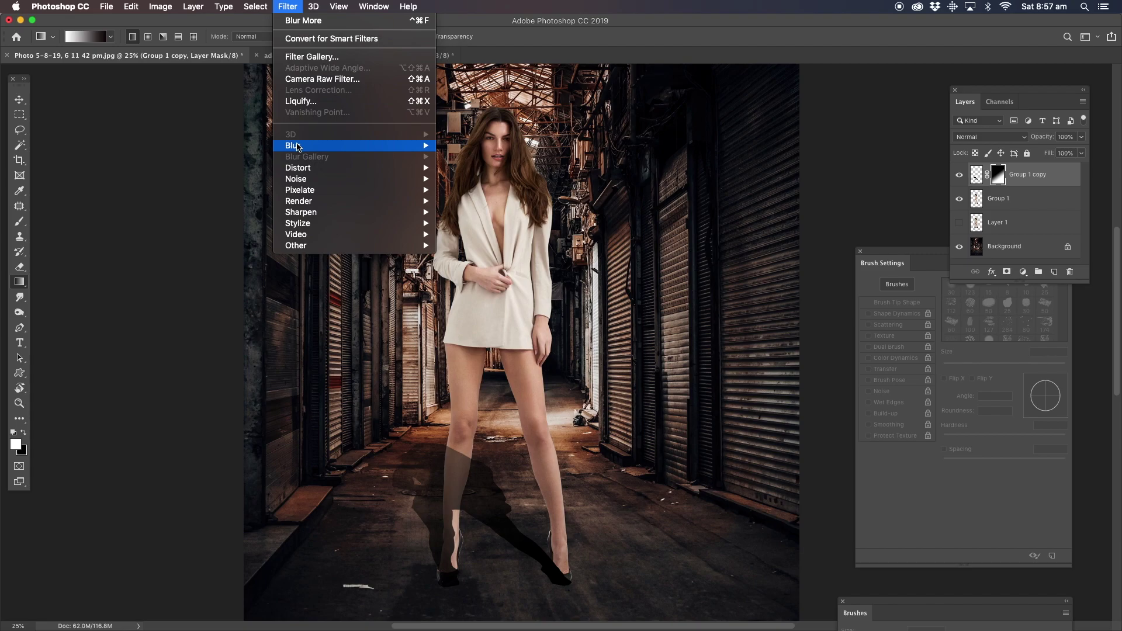
{"action": "mouse_move", "coordinate": [299, 146]}
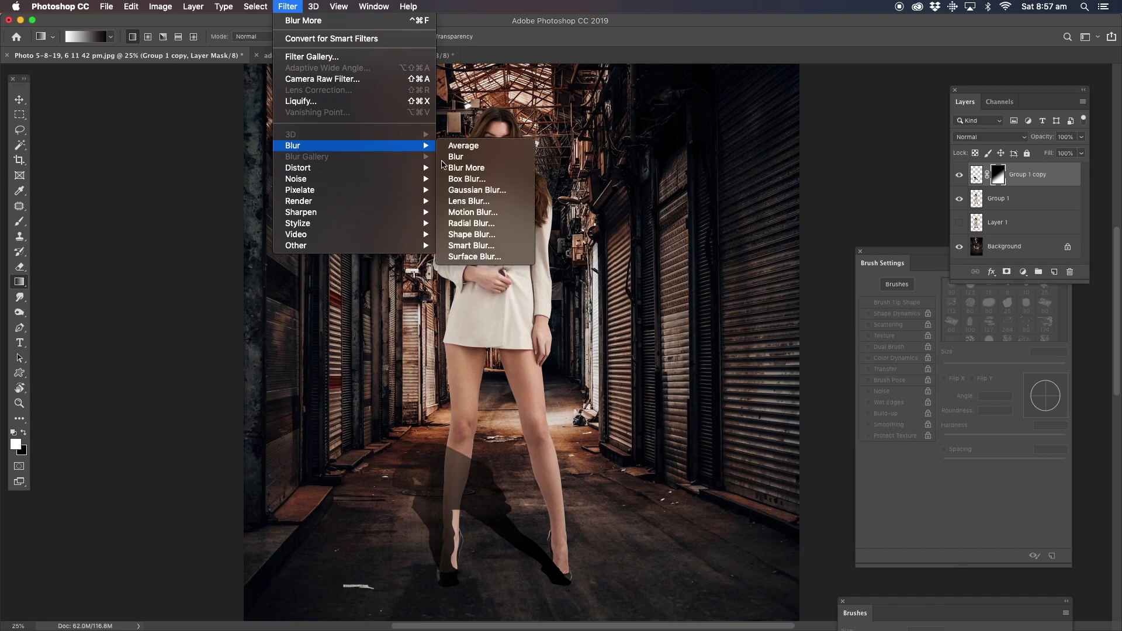
{"action": "left_click", "coordinate": [474, 190]}
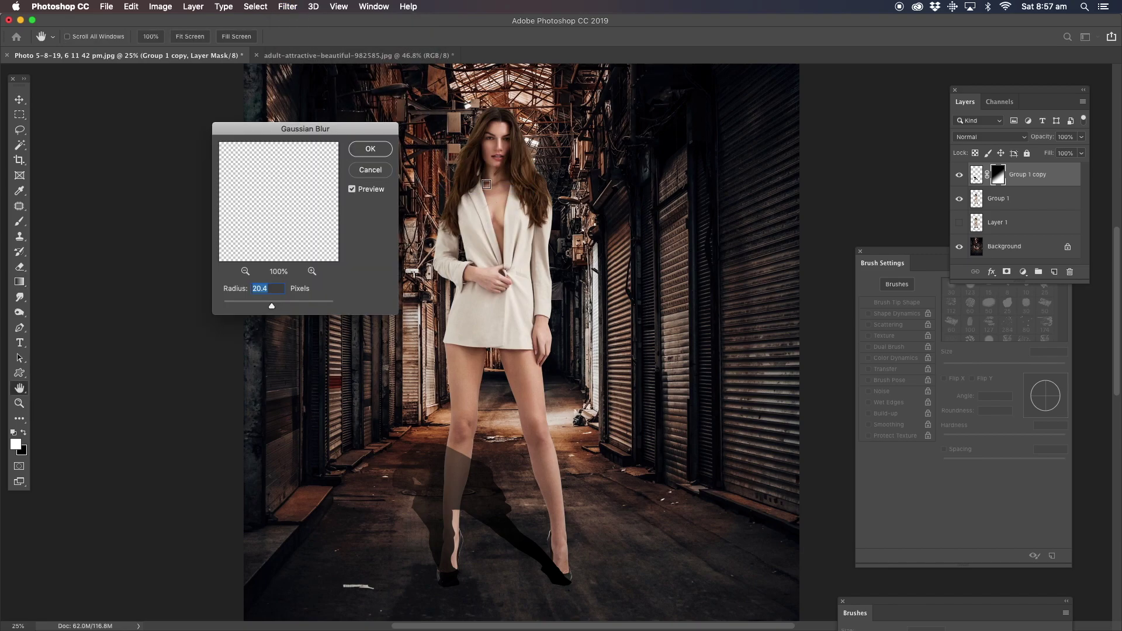
{"action": "left_click", "coordinate": [250, 304]}
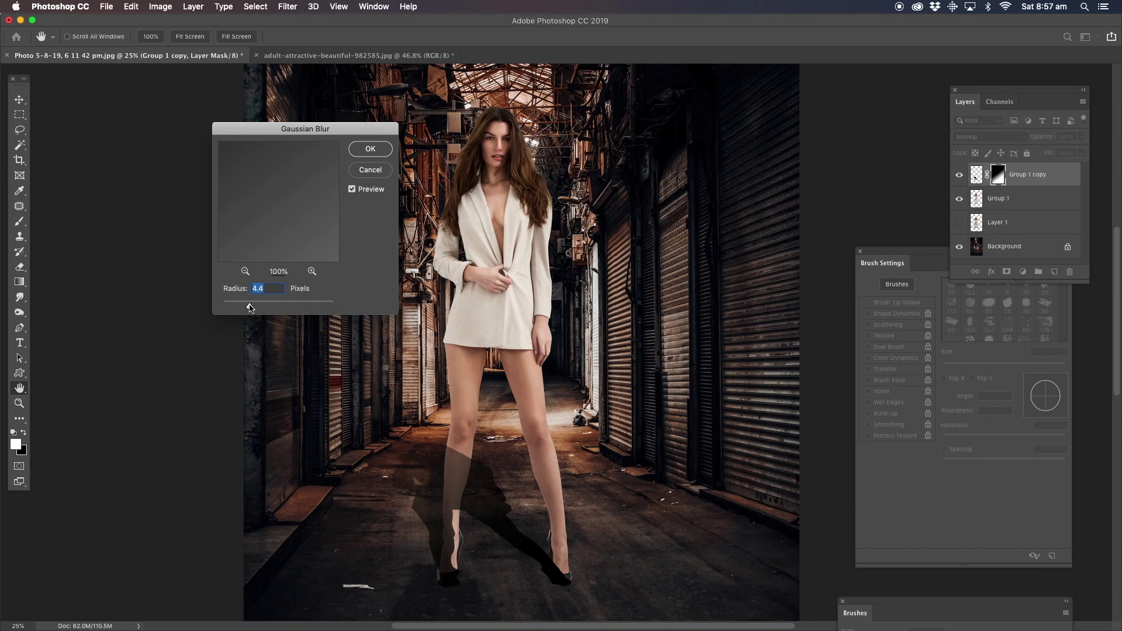
{"action": "left_click_drag", "start_coordinate": [250, 307], "coordinate": [256, 306]}
{"action": "key", "text": "Return"}
{"action": "key", "text": "g"}
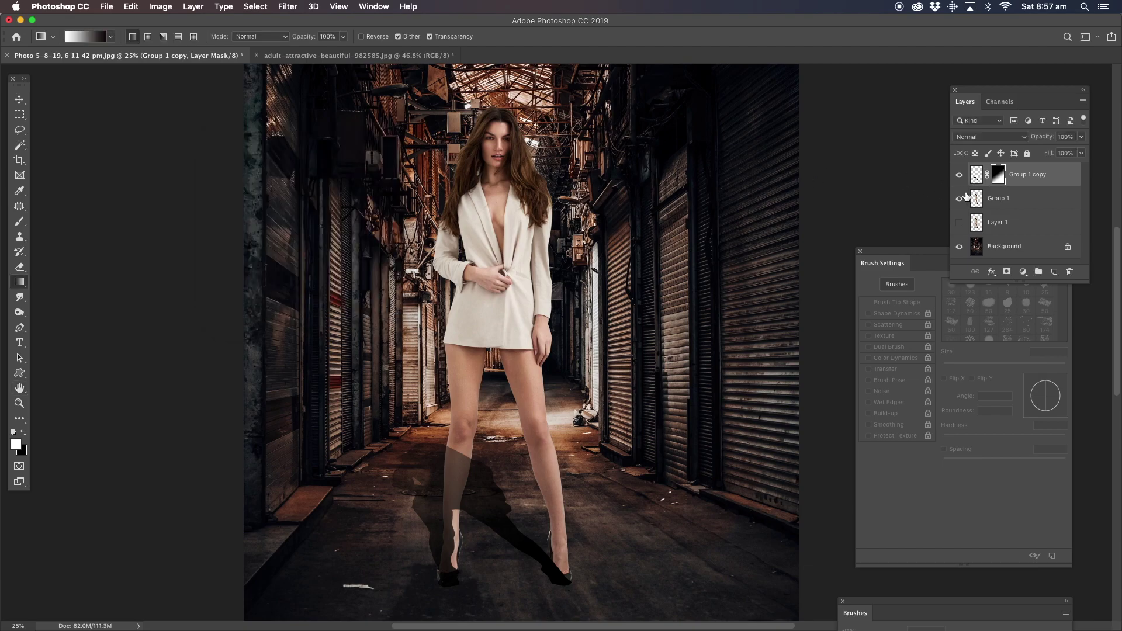
Apply the same Gaussian Blur to the shadow layer's own pixels.
{"action": "left_click", "coordinate": [977, 175]}
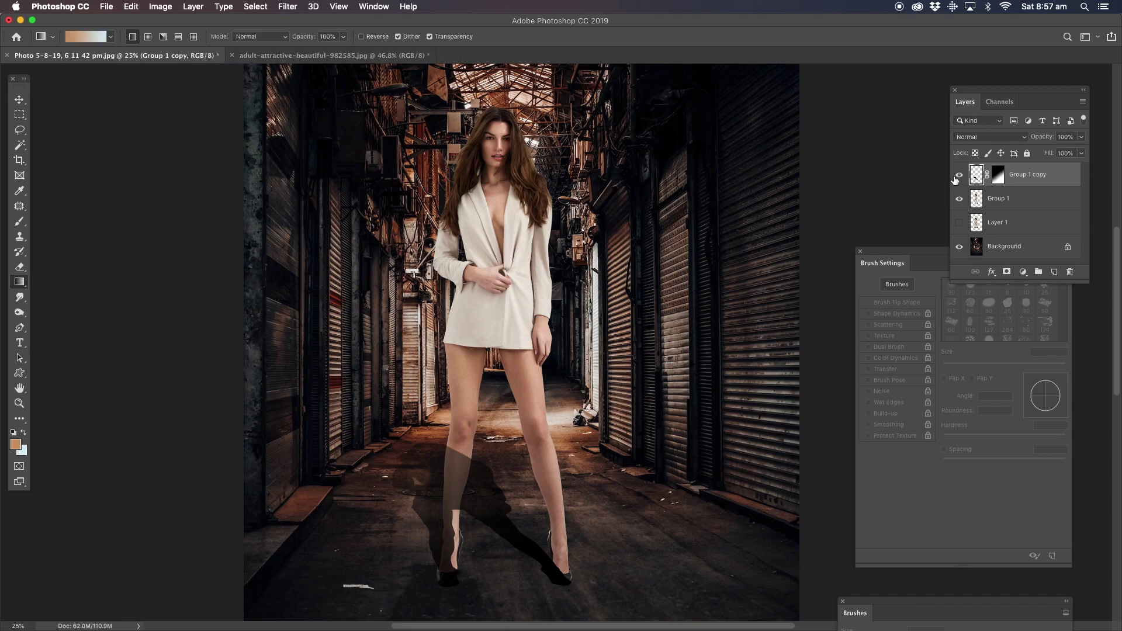
{"action": "left_click", "coordinate": [293, 8]}
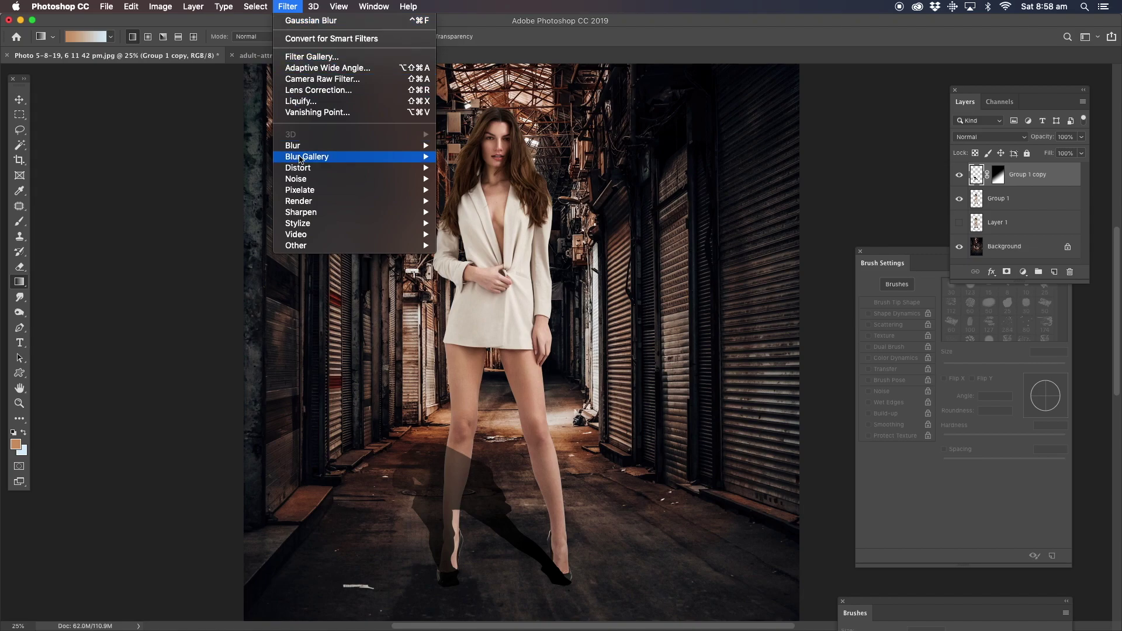
{"action": "mouse_move", "coordinate": [300, 147]}
{"action": "left_click", "coordinate": [471, 194]}
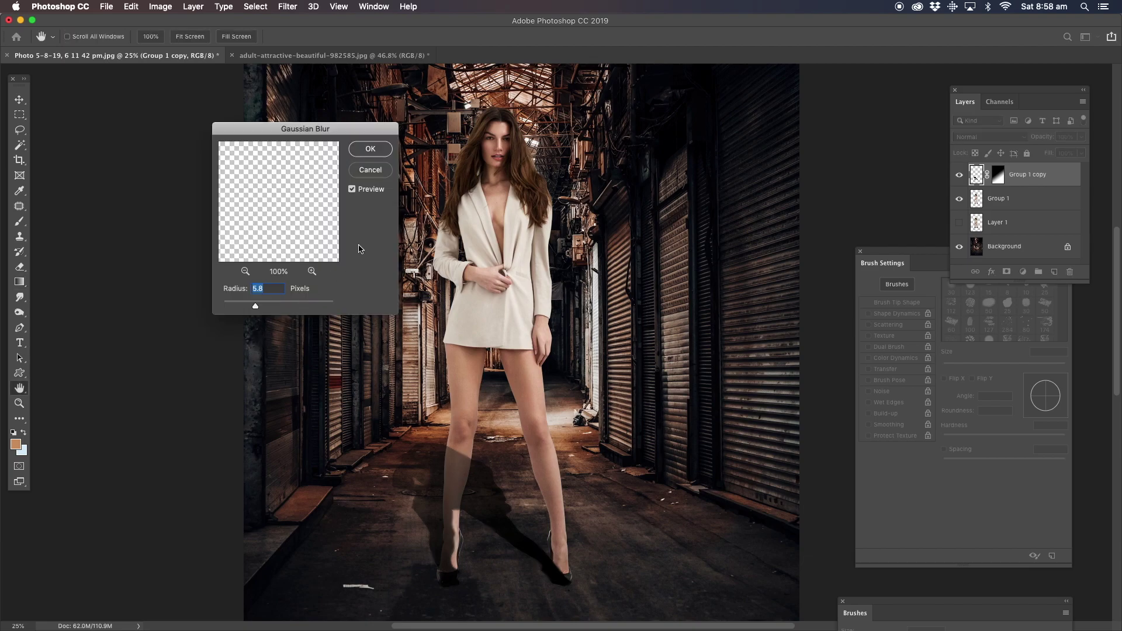
{"action": "left_click", "coordinate": [373, 152]}
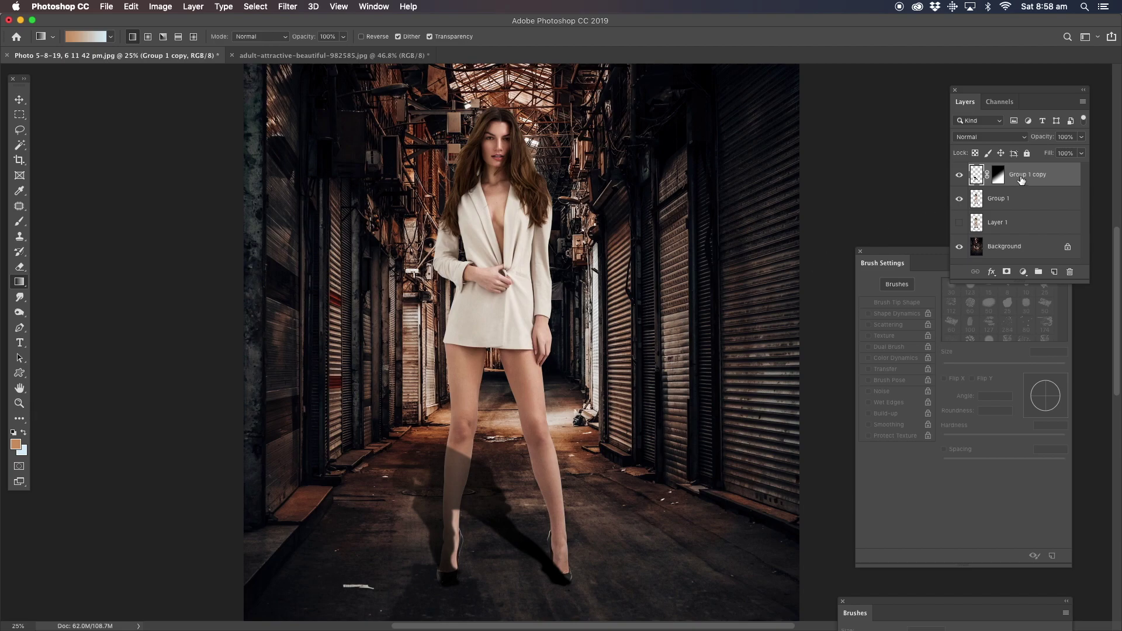
Move Group 1 copy below Group 1 and select the model layer.
{"action": "left_click_drag", "start_coordinate": [1020, 177], "coordinate": [1016, 207]}
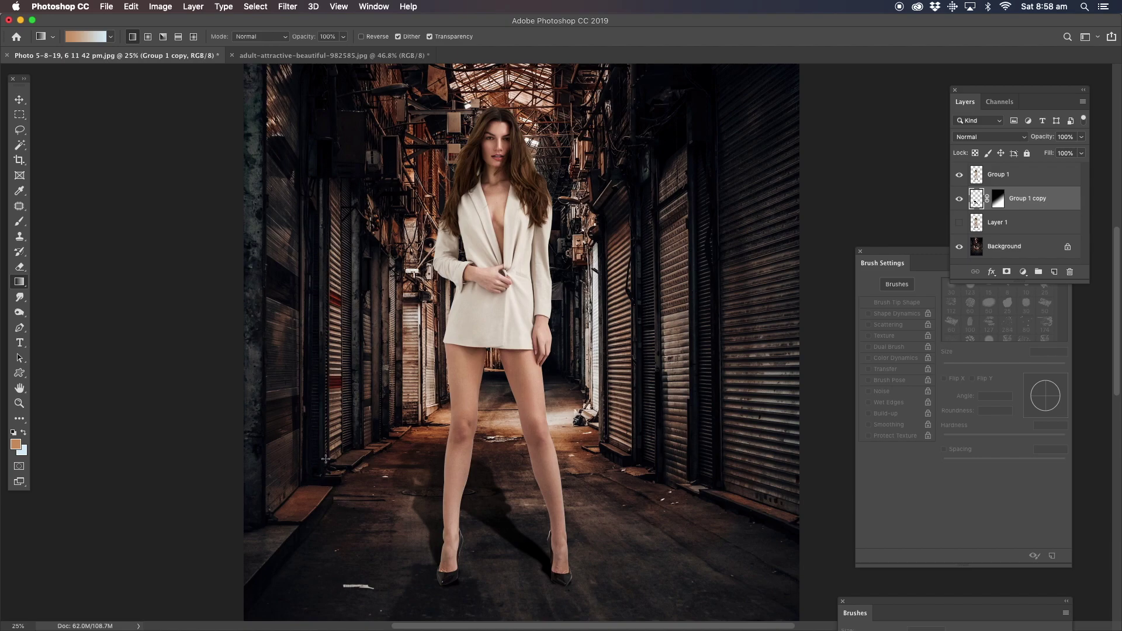
{"action": "left_click", "coordinate": [995, 178]}
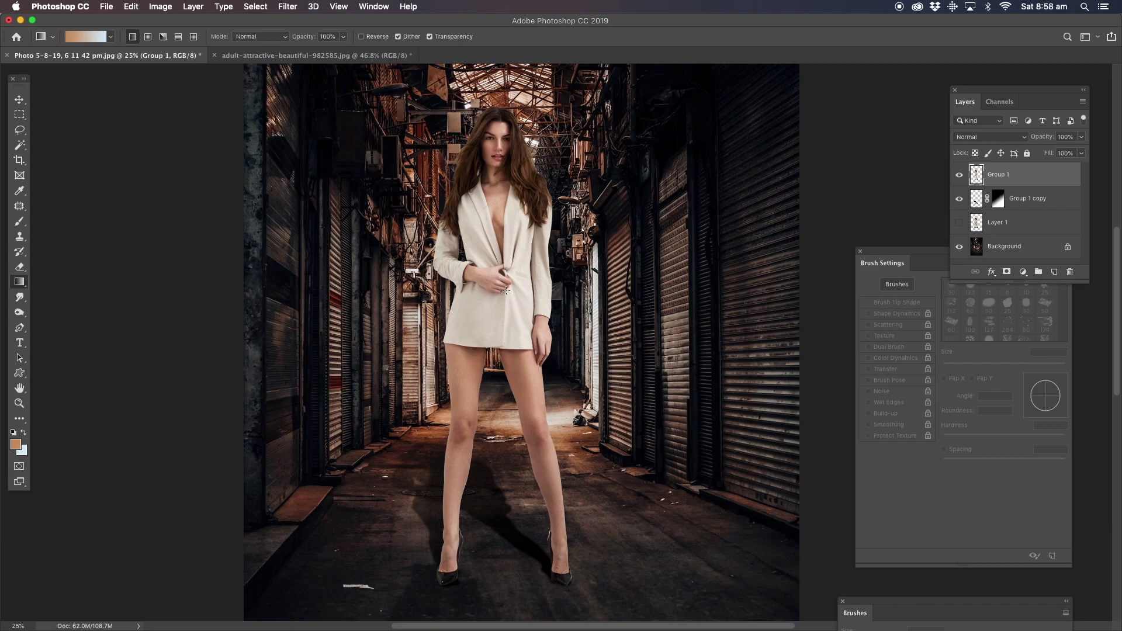
{"action": "left_click", "coordinate": [162, 8]}
Darken the Group 1 model with an Exposure adjustment of -0.38 and gamma 0.79.
{"action": "mouse_move", "coordinate": [188, 41]}
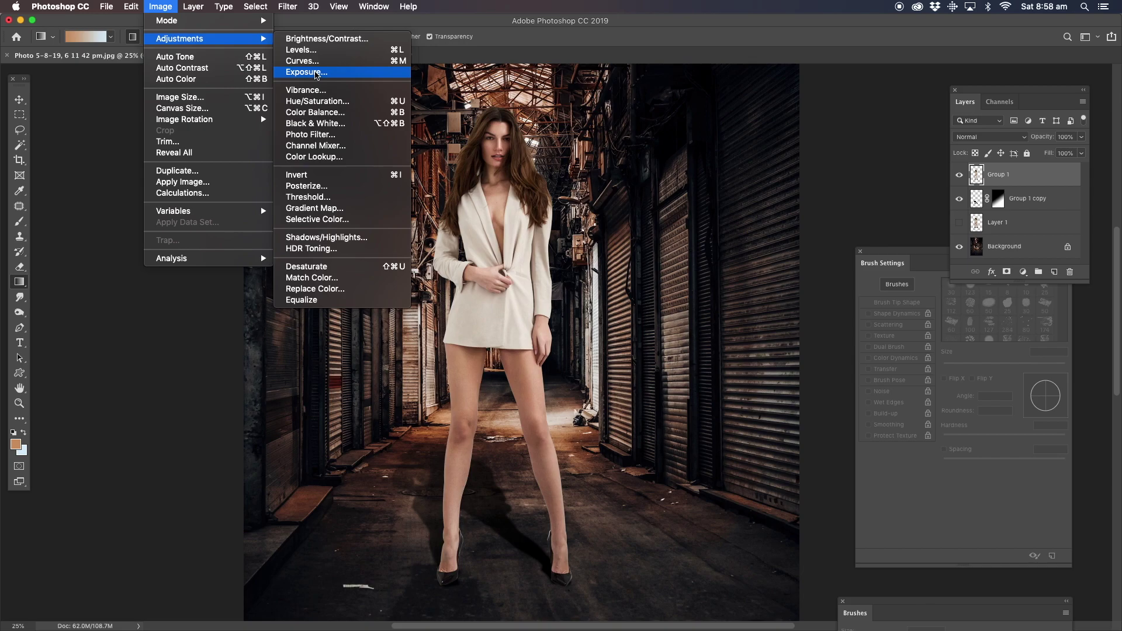
{"action": "left_click", "coordinate": [316, 74]}
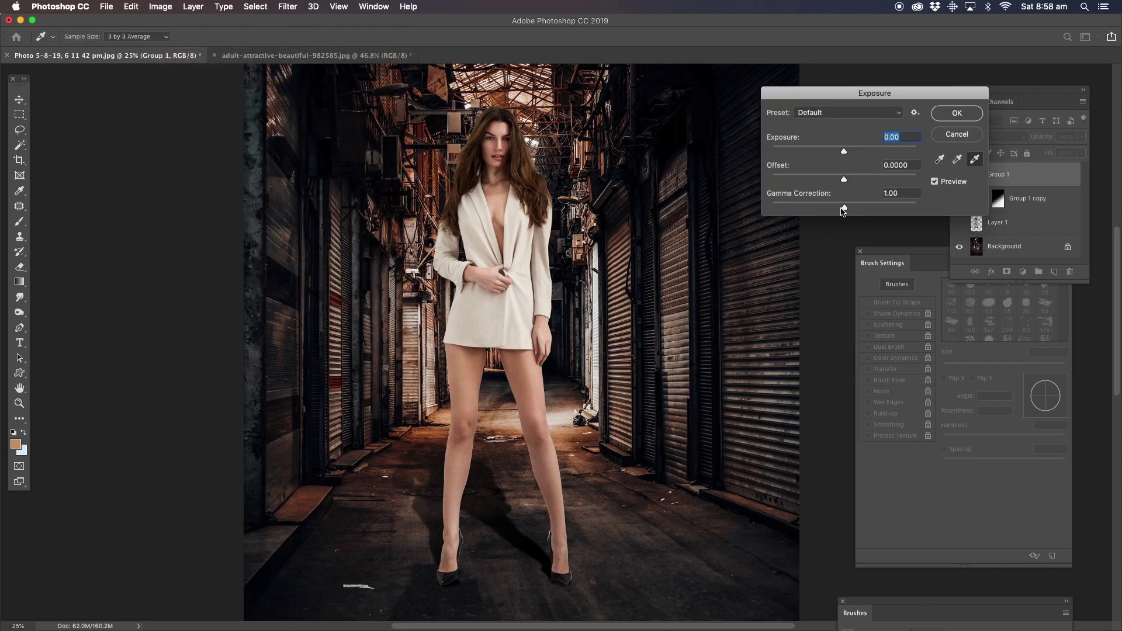
{"action": "left_click_drag", "start_coordinate": [845, 210], "coordinate": [851, 209]}
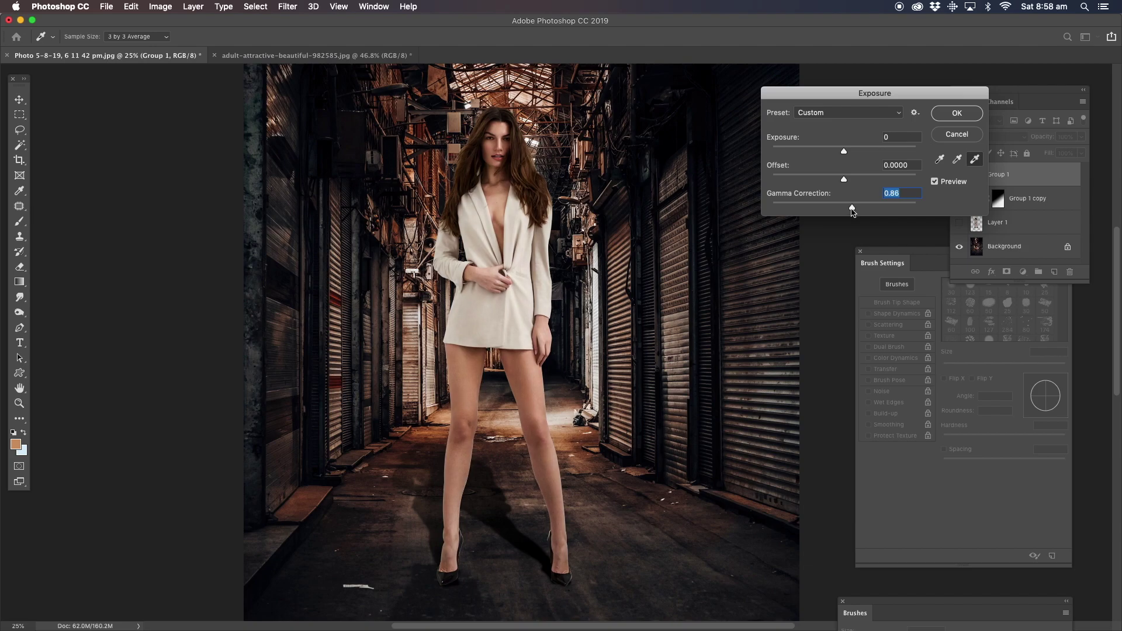
{"action": "left_click_drag", "start_coordinate": [852, 211], "coordinate": [858, 212]}
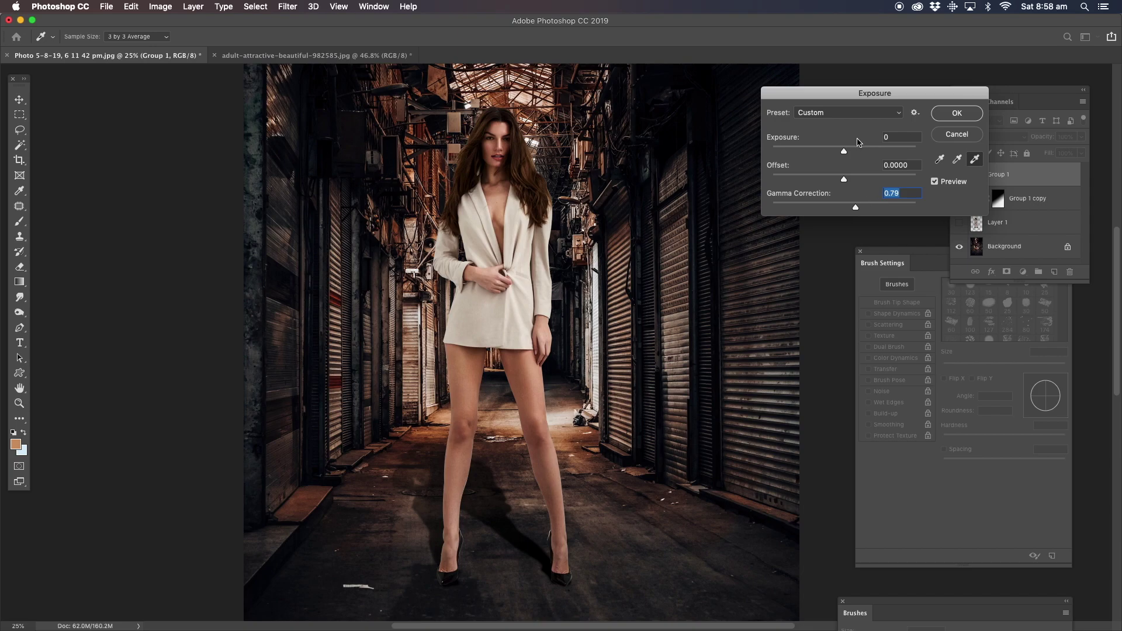
{"action": "left_click_drag", "start_coordinate": [845, 152], "coordinate": [840, 154]}
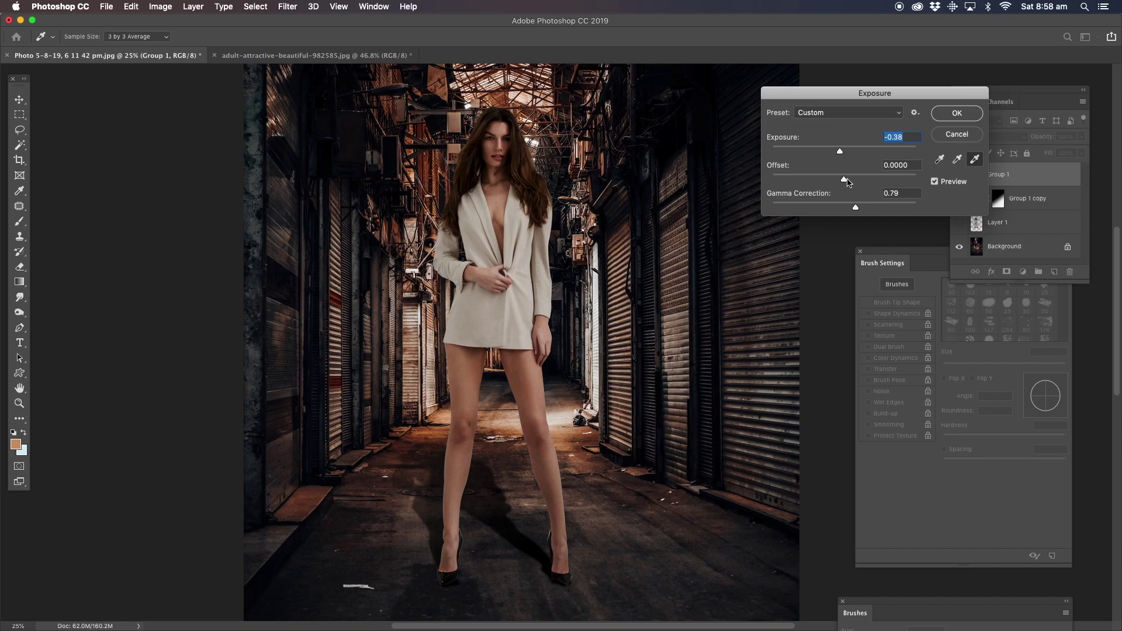
{"action": "left_click", "coordinate": [935, 116]}
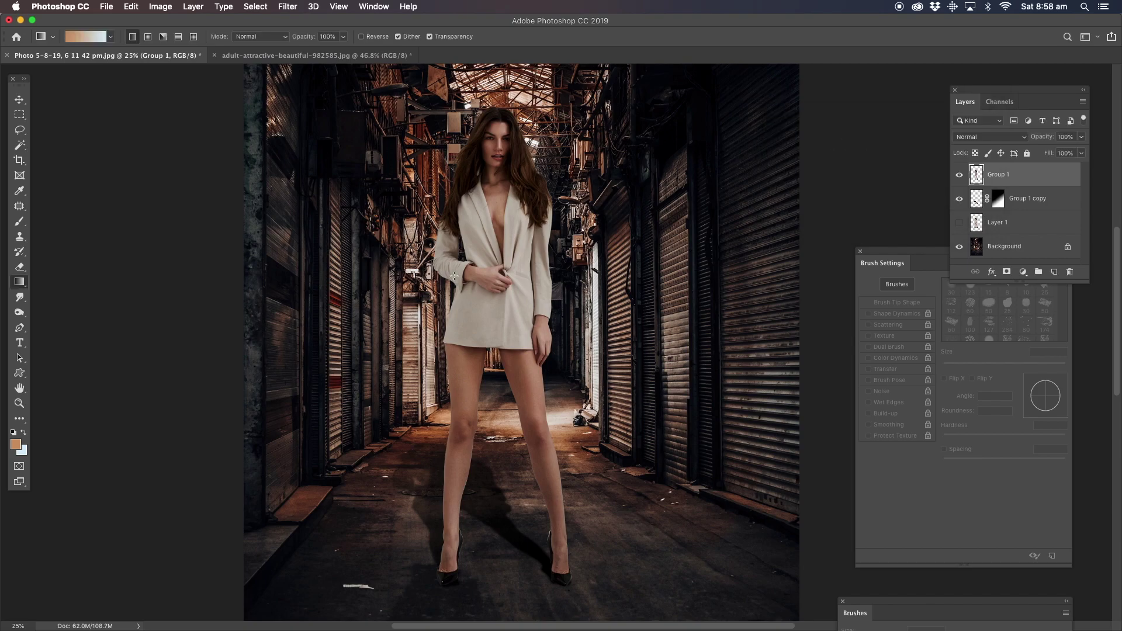
{"action": "left_click", "coordinate": [19, 403]}
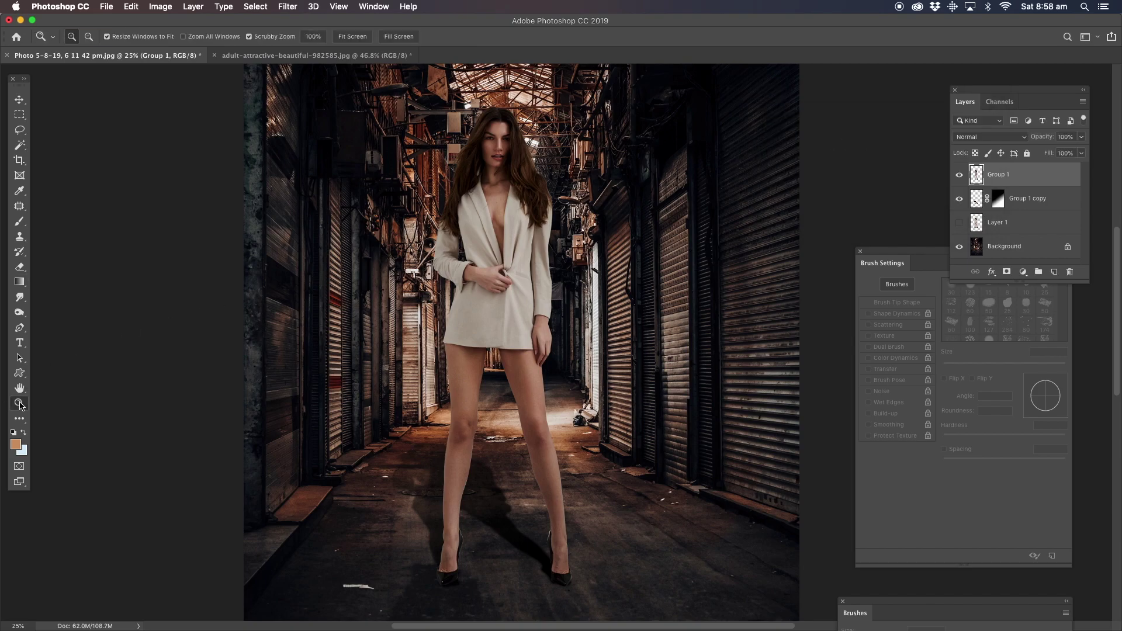
Zoom out to 16.7% so the whole alley composite fits in the window.
{"action": "left_click", "coordinate": [502, 276], "text": "alt"}
{"action": "scroll", "coordinate": [572, 356], "scroll_direction": "down", "scroll_amount": 2}
{"action": "scroll", "coordinate": [572, 356], "scroll_direction": "right", "scroll_amount": 2}
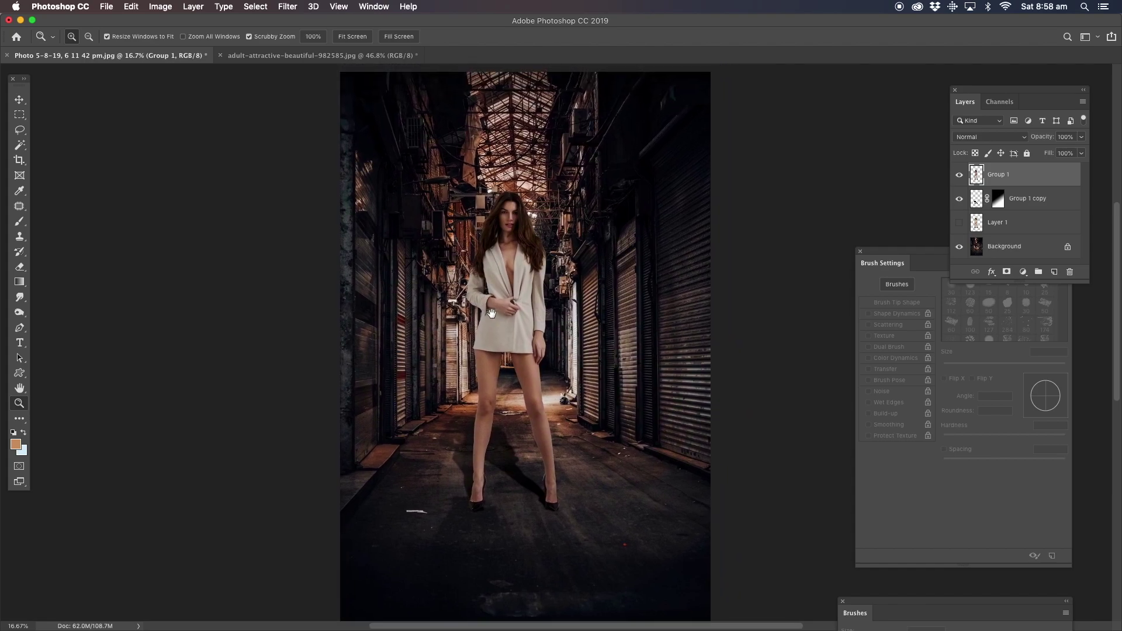